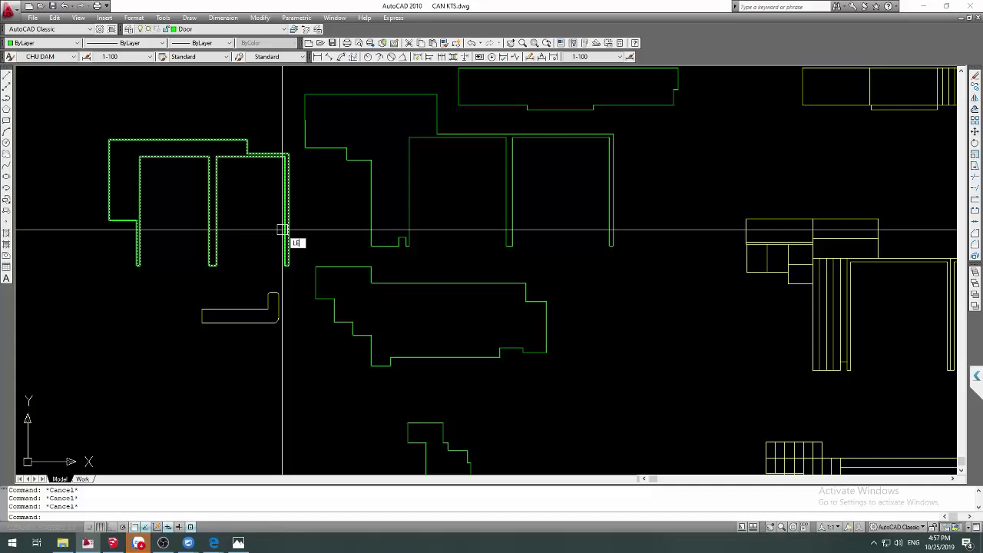
List the properties of the left door outline
{"action": "key", "text": "Return"}
{"action": "key", "text": "Escape"}
{"action": "type", "text": "li"}
{"action": "key", "text": "Return"}
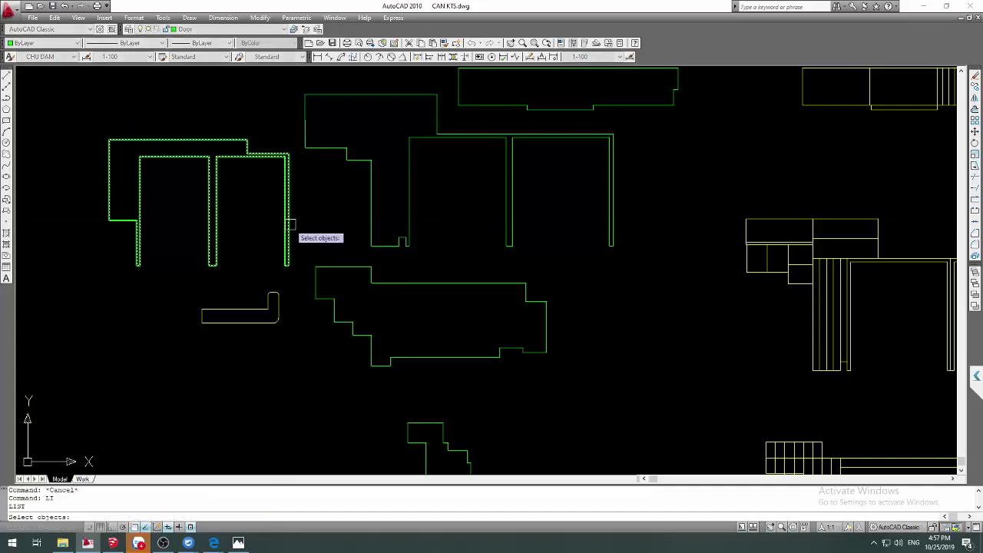
{"action": "left_click", "coordinate": [290, 225]}
{"action": "key", "text": "Return"}
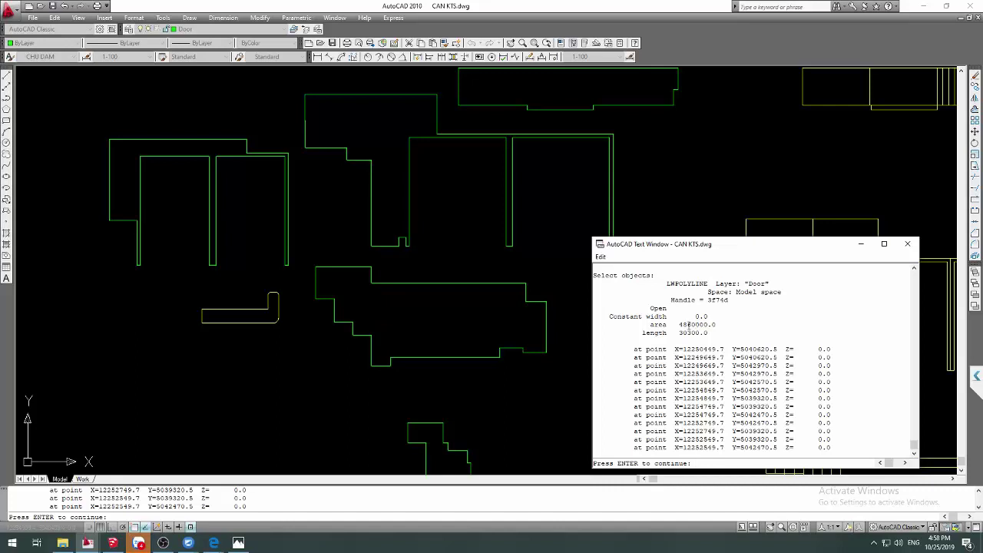
{"action": "key", "text": "Escape"}
List the properties of the door outline with the raised top
{"action": "scroll", "coordinate": [592, 269], "scroll_direction": "down", "scroll_amount": 5}
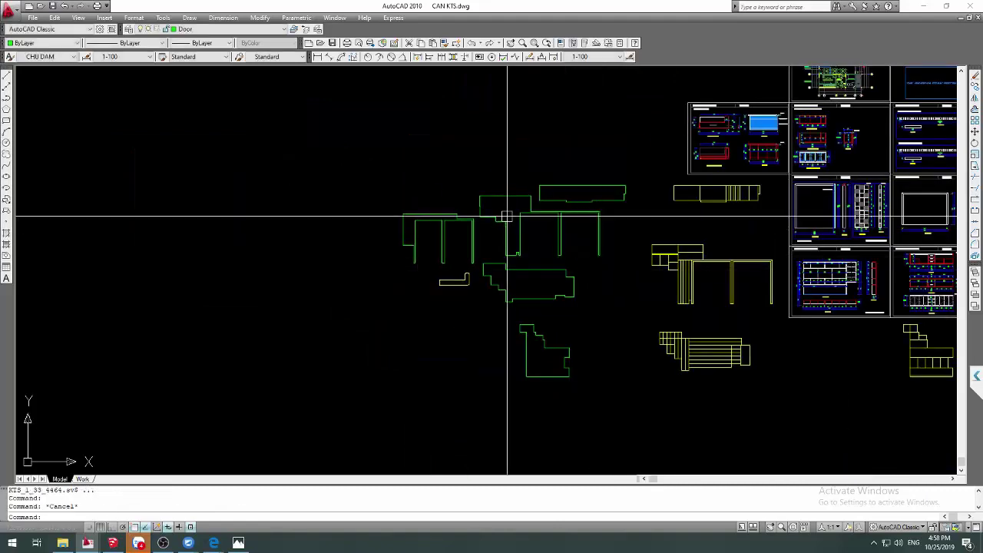
{"action": "scroll", "coordinate": [506, 218], "scroll_direction": "up", "scroll_amount": 2}
{"action": "type", "text": "list"}
{"action": "key", "text": "Return"}
{"action": "left_click", "coordinate": [535, 193]}
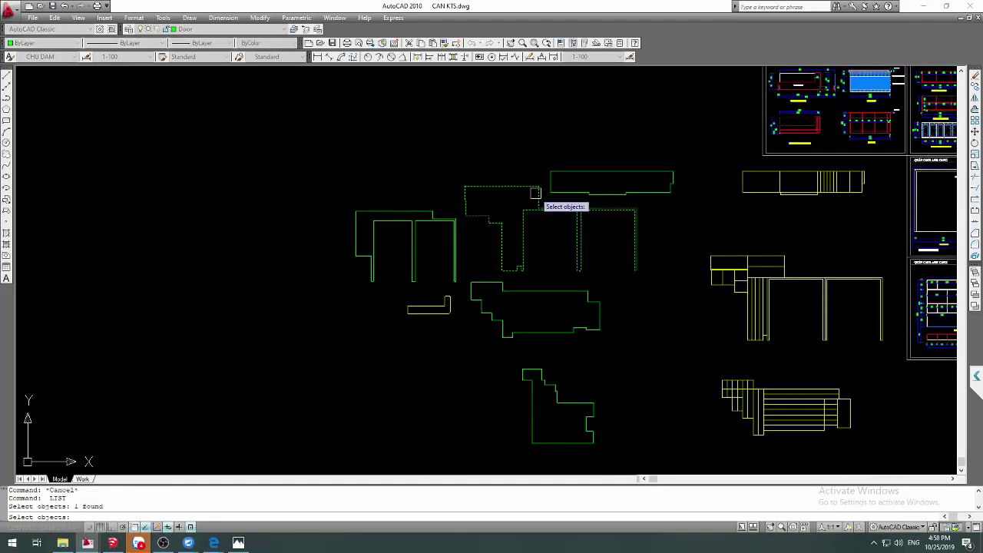
{"action": "key", "text": "Return"}
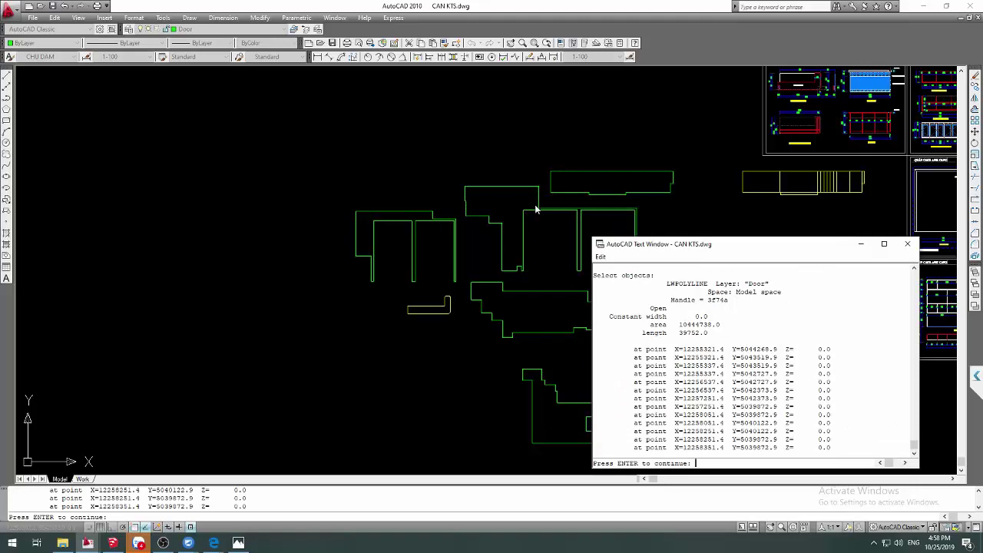
{"action": "key", "text": "Escape"}
{"action": "key", "text": "Escape"}
List the properties of the long top panel outline
{"action": "middle_click_drag", "start_coordinate": [608, 208], "coordinate": [545, 233]}
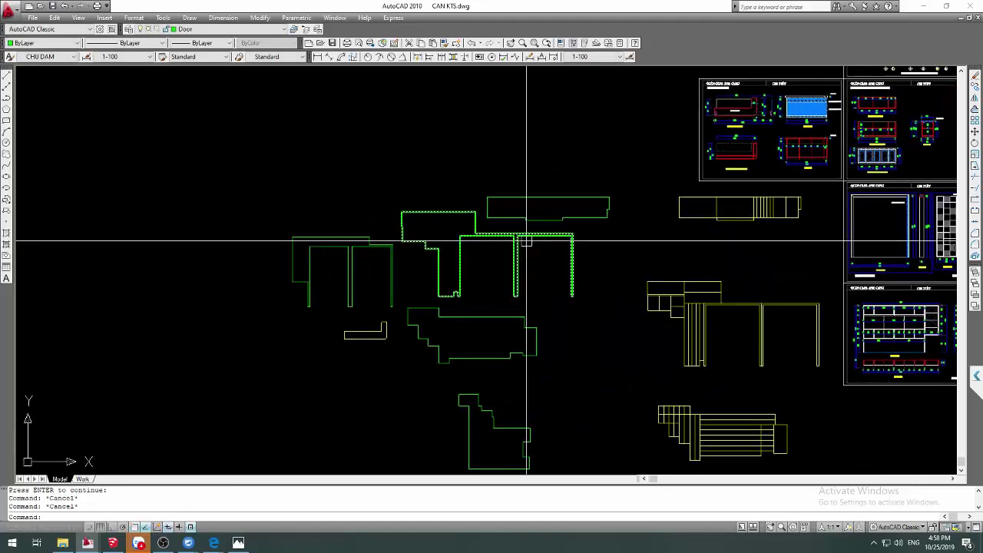
{"action": "key", "text": "Return"}
{"action": "key", "text": "Escape"}
{"action": "key", "text": "Return"}
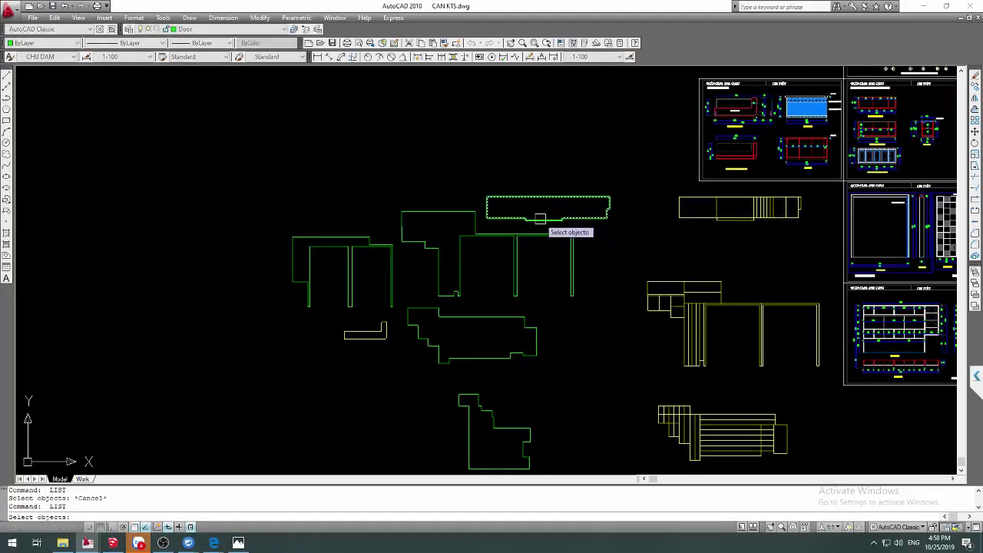
{"action": "left_click", "coordinate": [542, 219]}
{"action": "key", "text": "Return"}
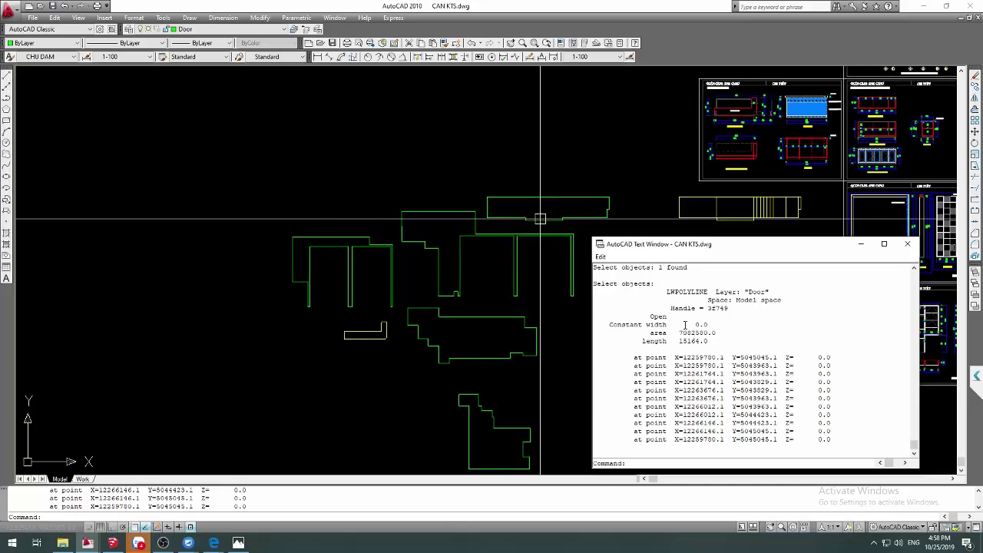
{"action": "key", "text": "F2"}
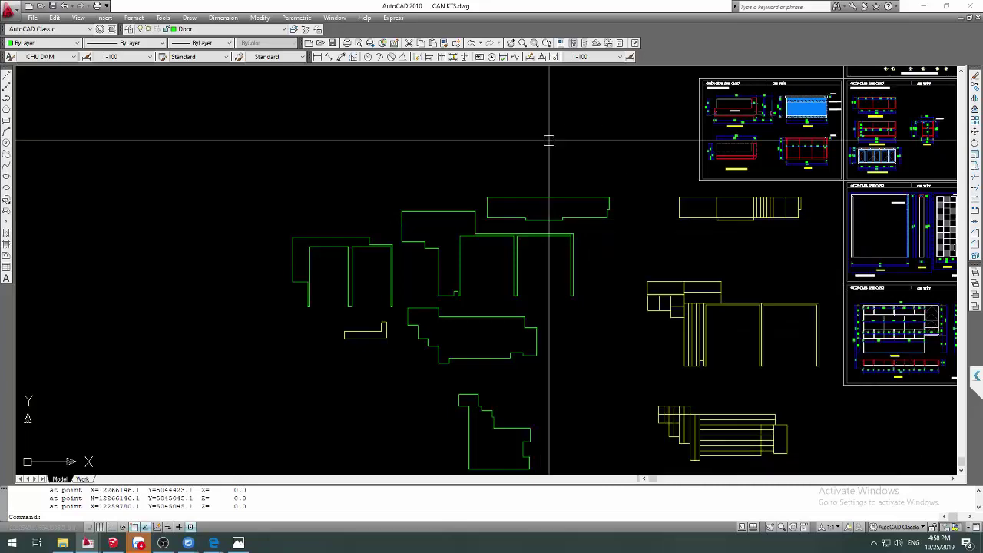
Move the long top panel outline upward, clear of the door outlines
{"action": "middle_click_drag", "start_coordinate": [572, 220], "coordinate": [541, 275]}
{"action": "type", "text": "M"}
{"action": "key", "text": "Return"}
{"action": "left_click", "coordinate": [541, 274]}
{"action": "key", "text": "Return"}
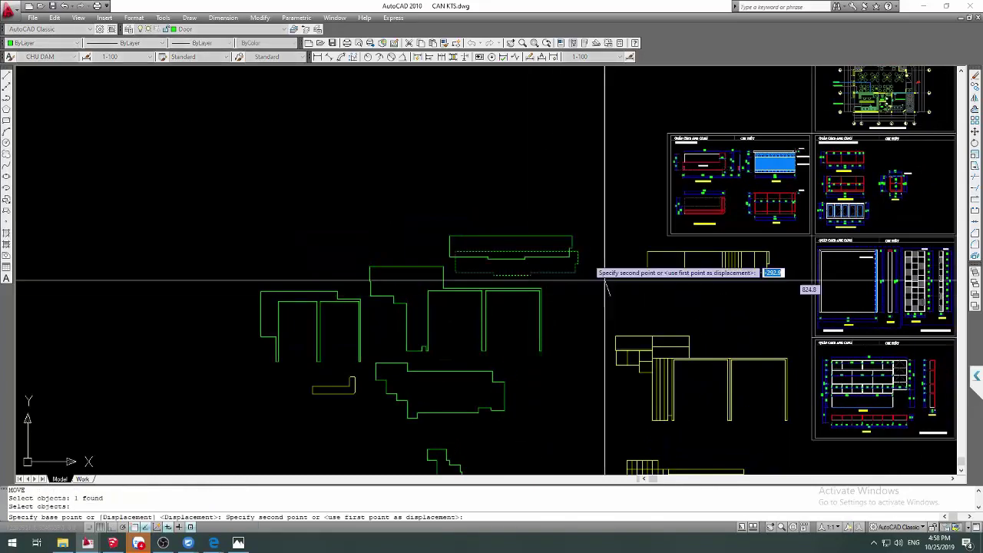
{"action": "left_click", "coordinate": [609, 296]}
{"action": "left_click", "coordinate": [537, 176]}
{"action": "key", "text": "Escape"}
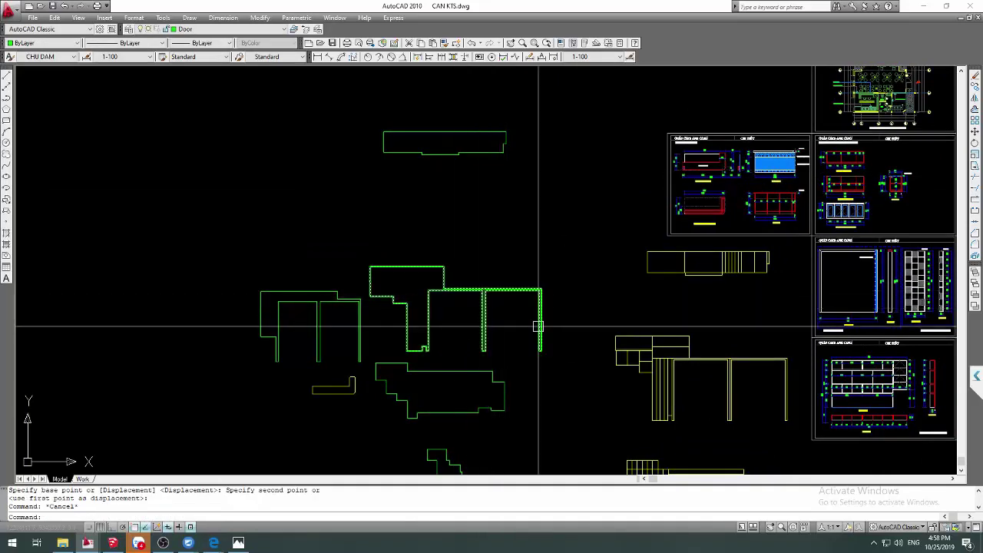
List the door polyline, reading its length of 39752.0
{"action": "middle_click_drag", "start_coordinate": [538, 327], "coordinate": [507, 315]}
{"action": "scroll", "coordinate": [422, 296], "scroll_direction": "up", "scroll_amount": 2}
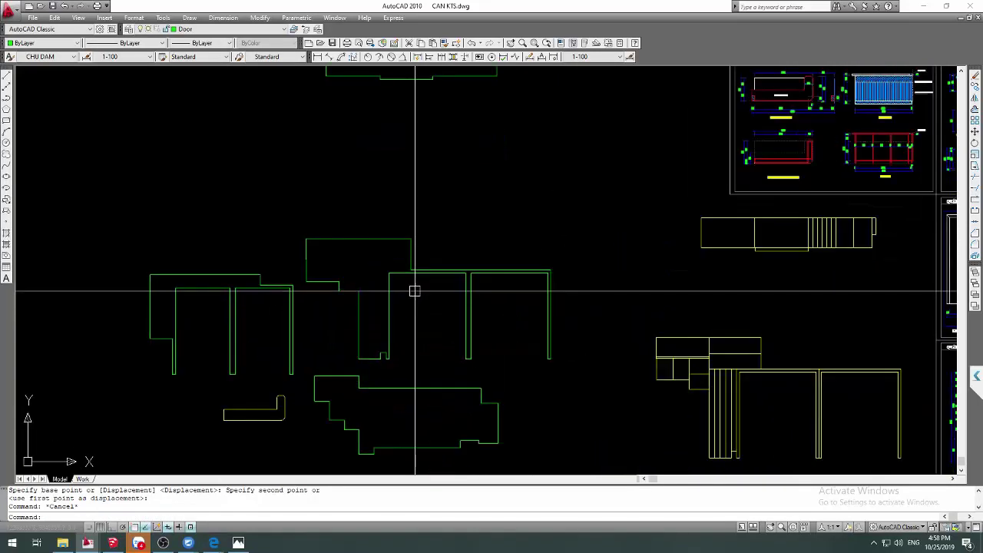
{"action": "type", "text": "L"}
{"action": "key", "text": "Return"}
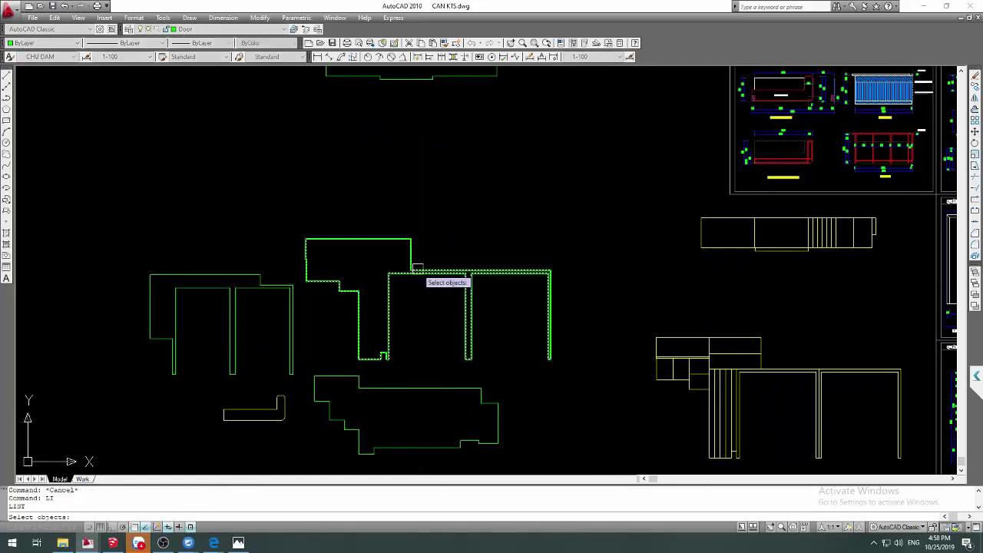
{"action": "left_click", "coordinate": [420, 272]}
{"action": "key", "text": "Return"}
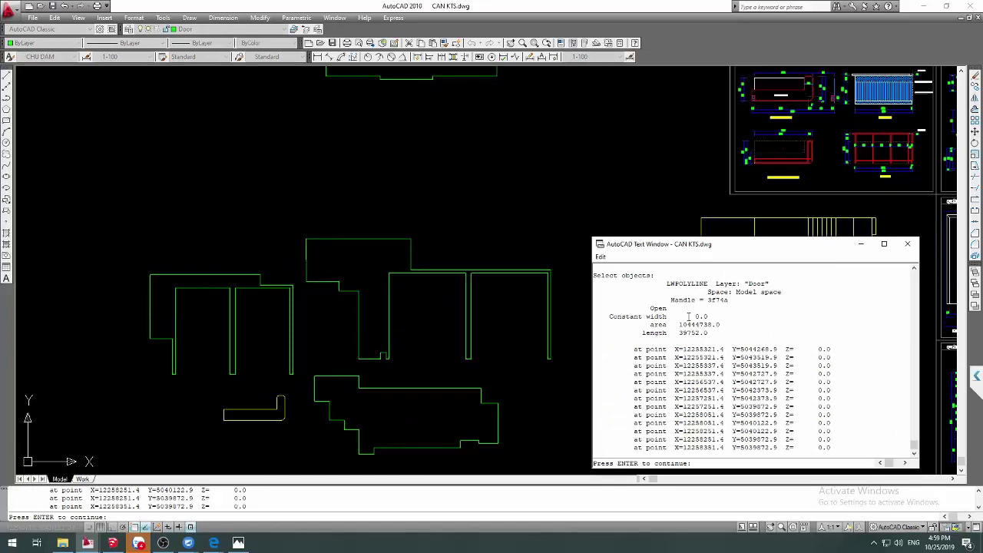
{"action": "scroll", "coordinate": [417, 268], "scroll_direction": "down", "scroll_amount": 3}
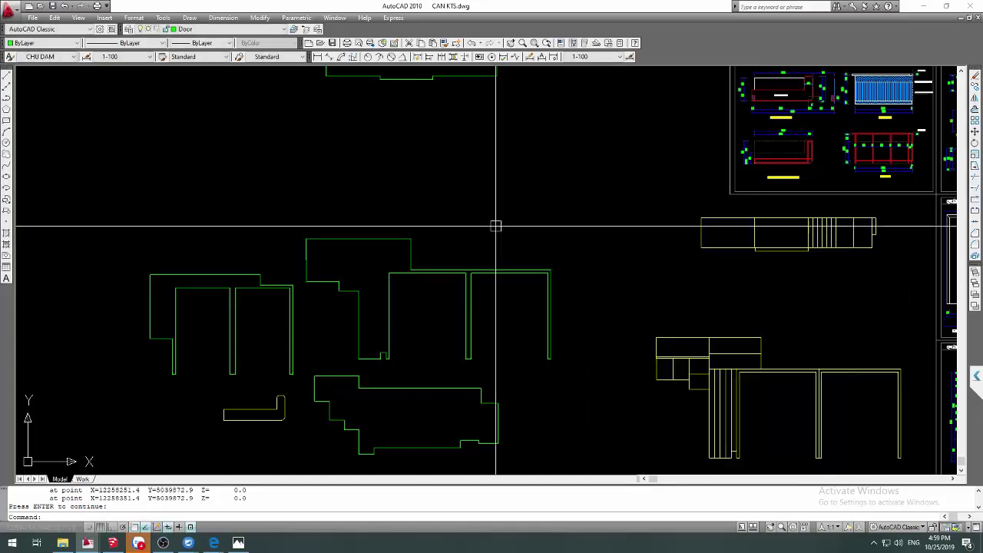
{"action": "scroll", "coordinate": [496, 224], "scroll_direction": "down", "scroll_amount": 3}
{"action": "key", "text": "Escape"}
{"action": "type", "text": "m"}
{"action": "key", "text": "Return"}
Move the raised-top door outline up near the top left
{"action": "left_click", "coordinate": [511, 259]}
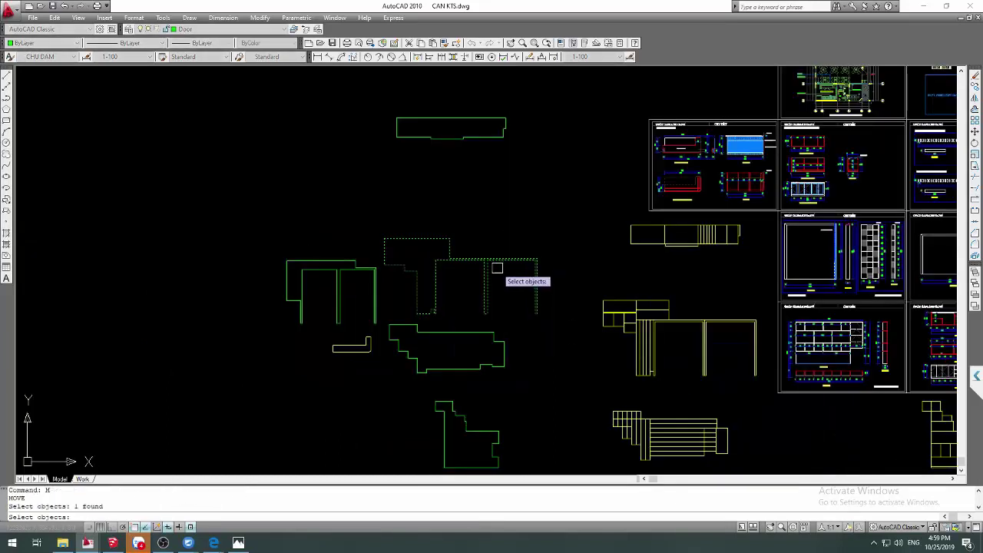
{"action": "key", "text": "Return"}
{"action": "left_click", "coordinate": [512, 287]}
{"action": "left_click", "coordinate": [307, 109]}
List the properties of the left door outline
{"action": "type", "text": "li"}
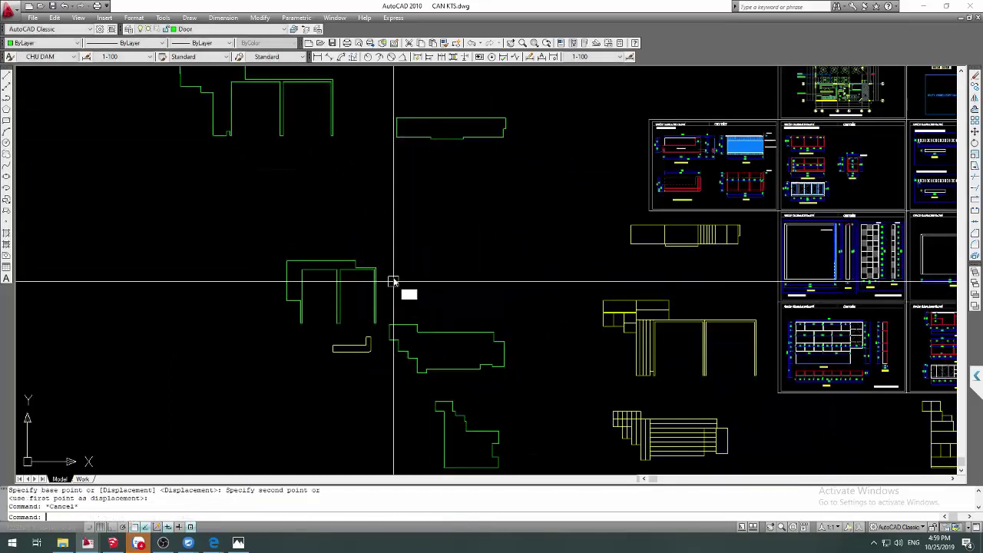
{"action": "key", "text": "Return"}
{"action": "left_click", "coordinate": [376, 284]}
{"action": "key", "text": "Return"}
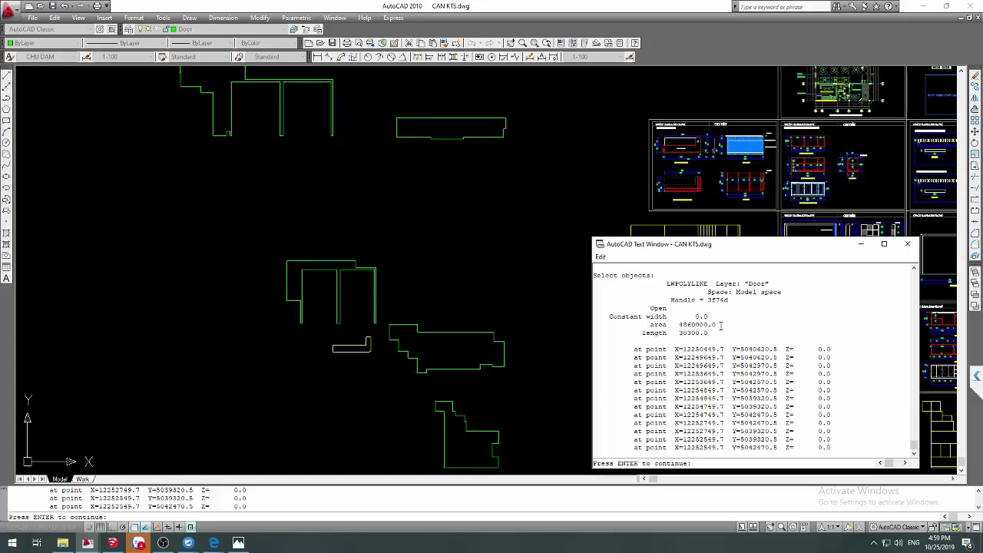
{"action": "left_click", "coordinate": [535, 295]}
Move the left door outline up near the top centre
{"action": "type", "text": "m"}
{"action": "key", "text": "Return"}
{"action": "left_click", "coordinate": [377, 289]}
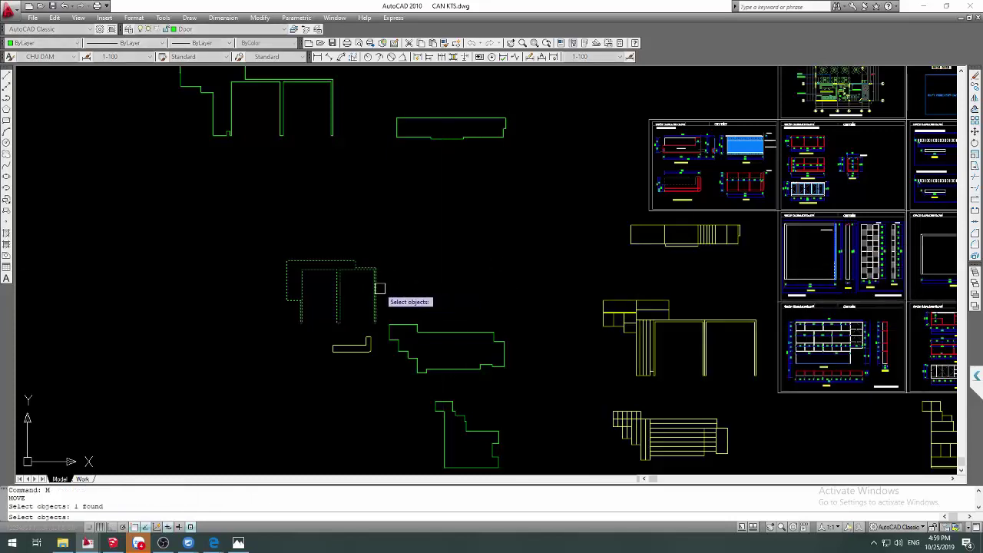
{"action": "key", "text": "Return"}
{"action": "left_click", "coordinate": [419, 310]}
{"action": "middle_click_drag", "start_coordinate": [533, 139], "coordinate": [533, 217]}
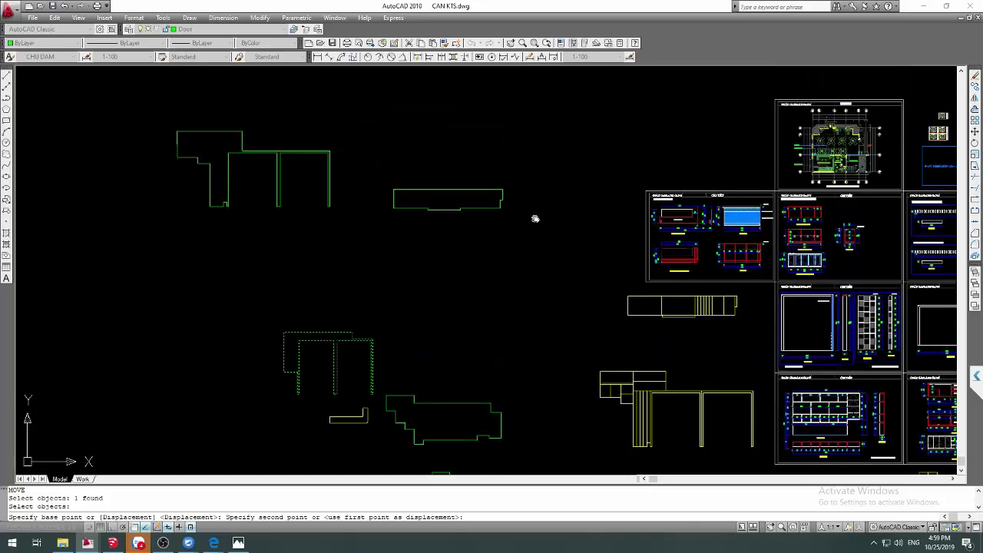
{"action": "left_click", "coordinate": [505, 217]}
{"action": "key", "text": "Escape"}
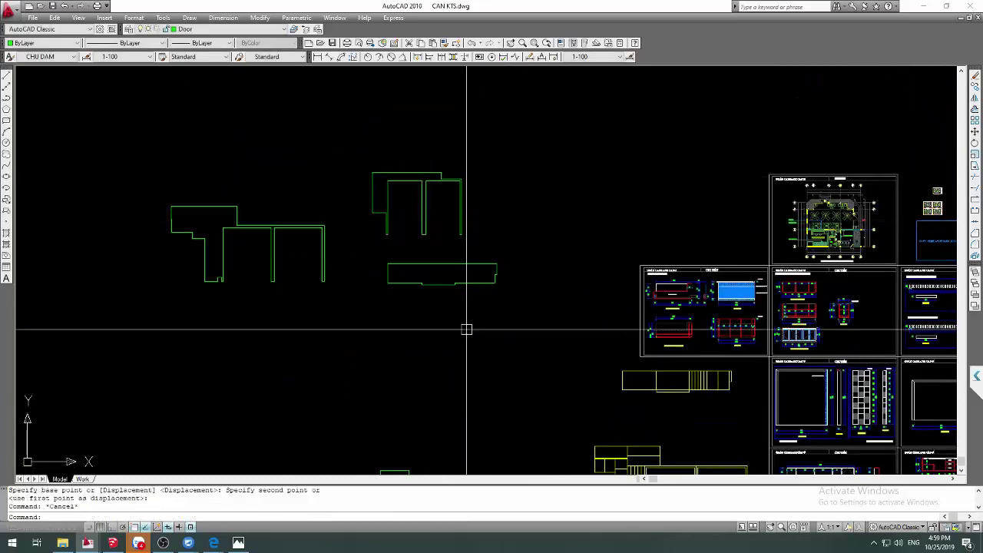
List the stepped door polyline, showing length 19346.6
{"action": "middle_click_drag", "start_coordinate": [469, 300], "coordinate": [462, 226]}
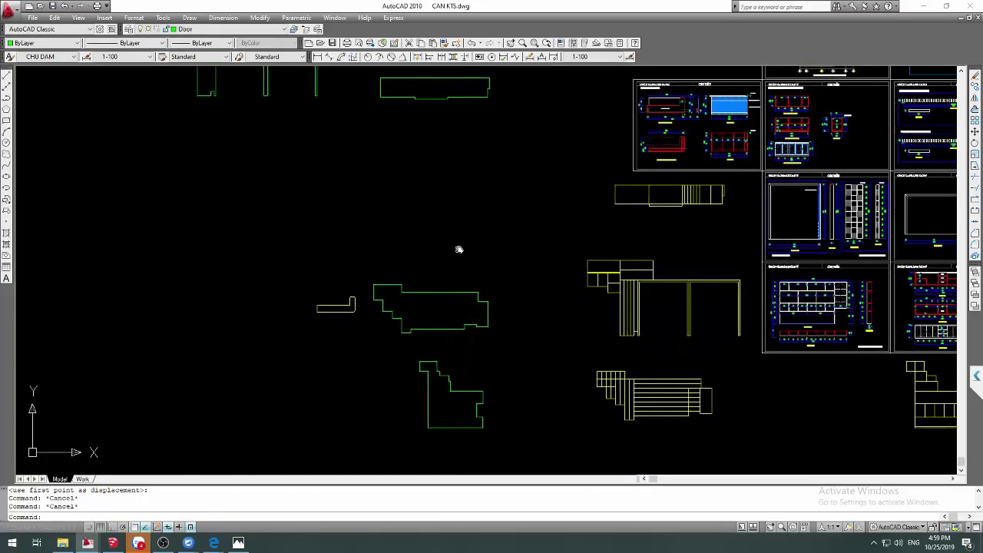
{"action": "type", "text": "li"}
{"action": "key", "text": "Return"}
{"action": "left_click", "coordinate": [465, 261]}
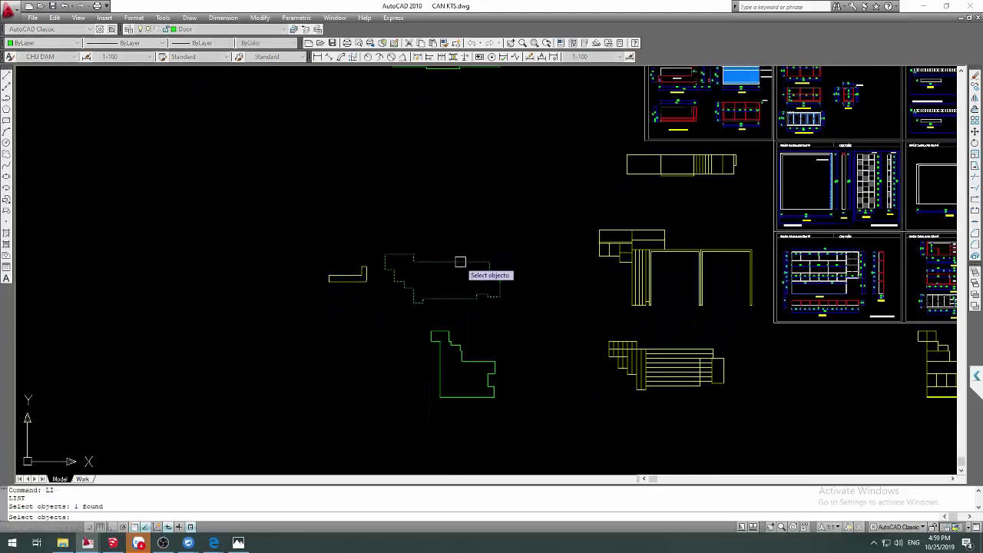
{"action": "key", "text": "Return"}
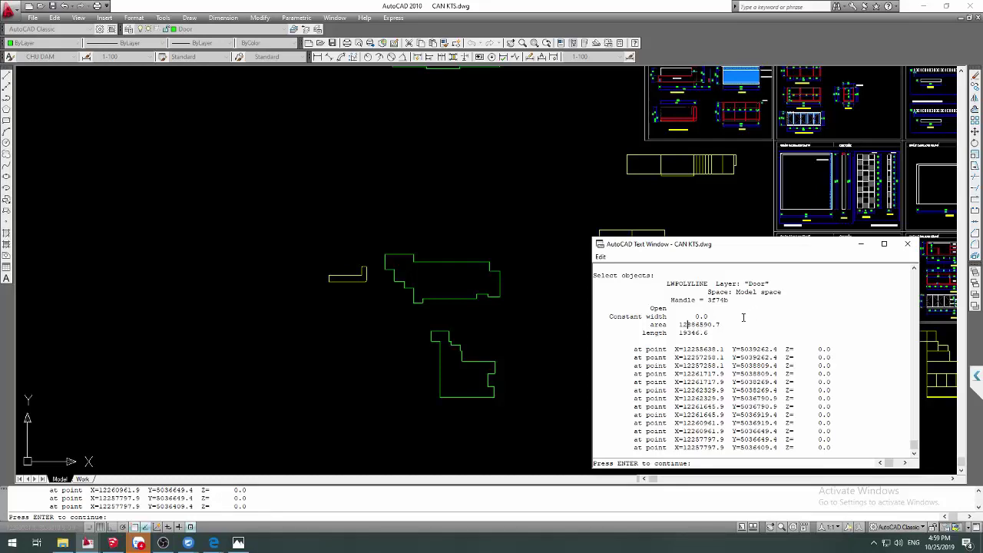
{"action": "key", "text": "Return"}
{"action": "scroll", "coordinate": [518, 193], "scroll_direction": "down", "scroll_amount": 2}
{"action": "scroll", "coordinate": [507, 291], "scroll_direction": "down", "scroll_amount": 1}
Move the stepped outline up and to the left
{"action": "left_click", "coordinate": [507, 292]}
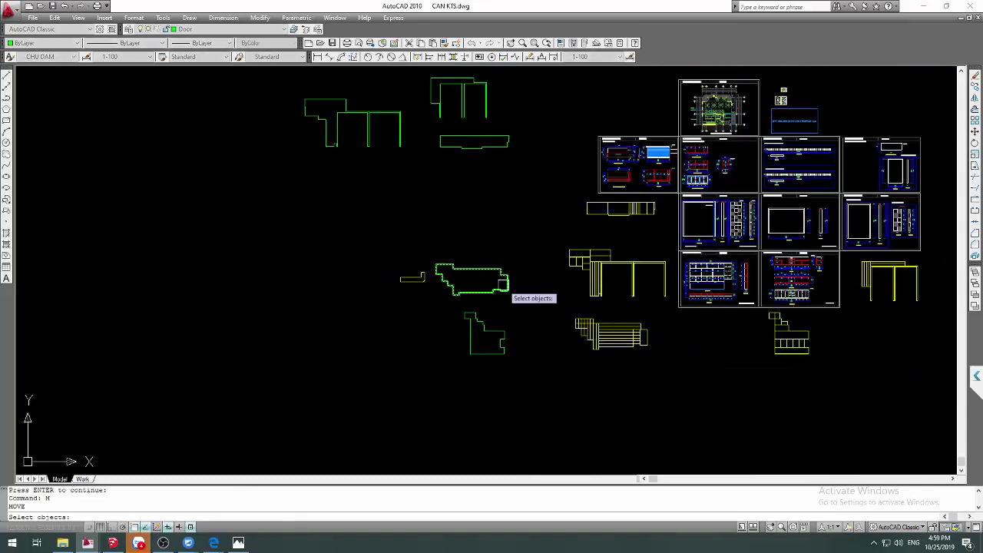
{"action": "left_click_drag", "start_coordinate": [508, 292], "coordinate": [484, 191]}
{"action": "key", "text": "Escape"}
{"action": "scroll", "coordinate": [433, 294], "scroll_direction": "up", "scroll_amount": 2}
{"action": "type", "text": "L"}
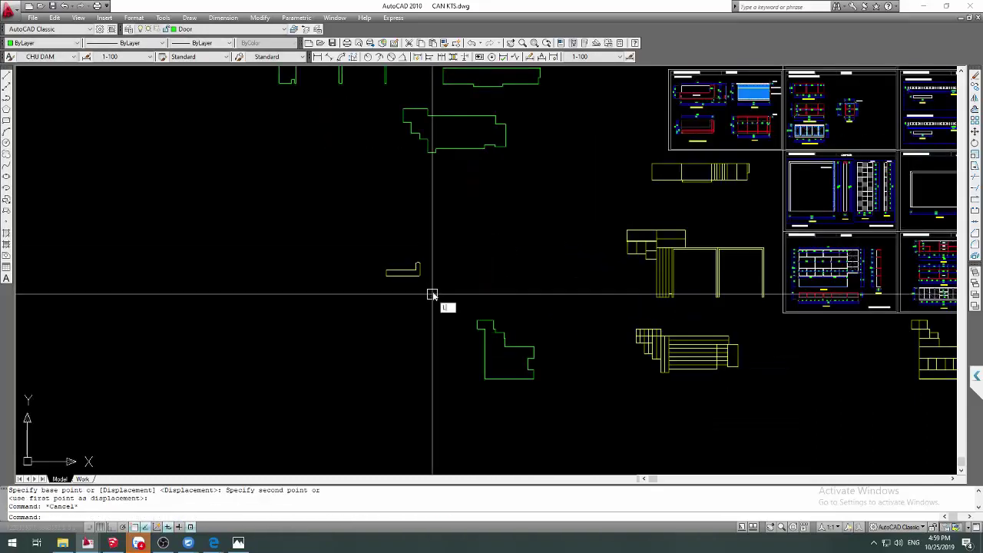
List the properties of the small handle block on layer Door
{"action": "type", "text": "i"}
{"action": "key", "text": "Return"}
{"action": "left_click", "coordinate": [407, 273]}
{"action": "key", "text": "Return"}
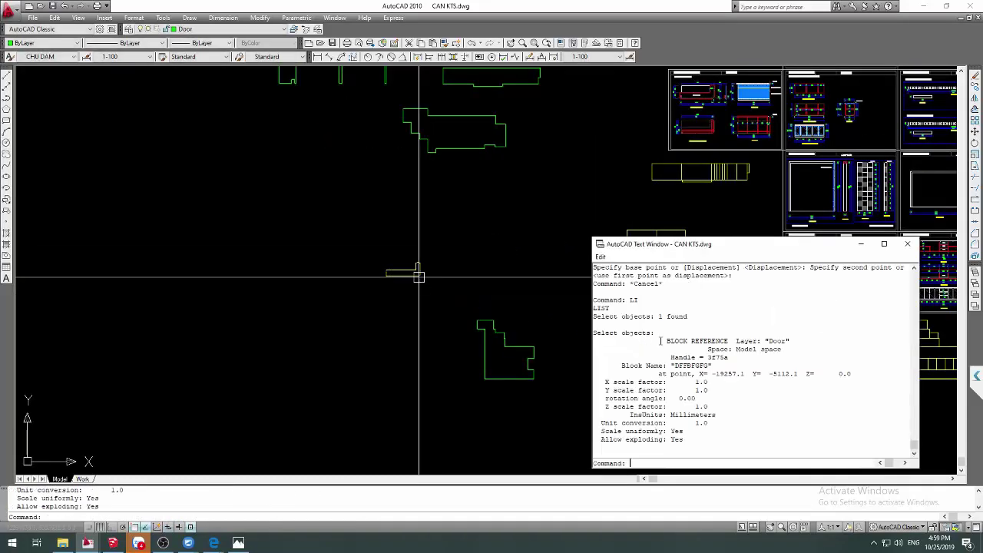
{"action": "key", "text": "Escape"}
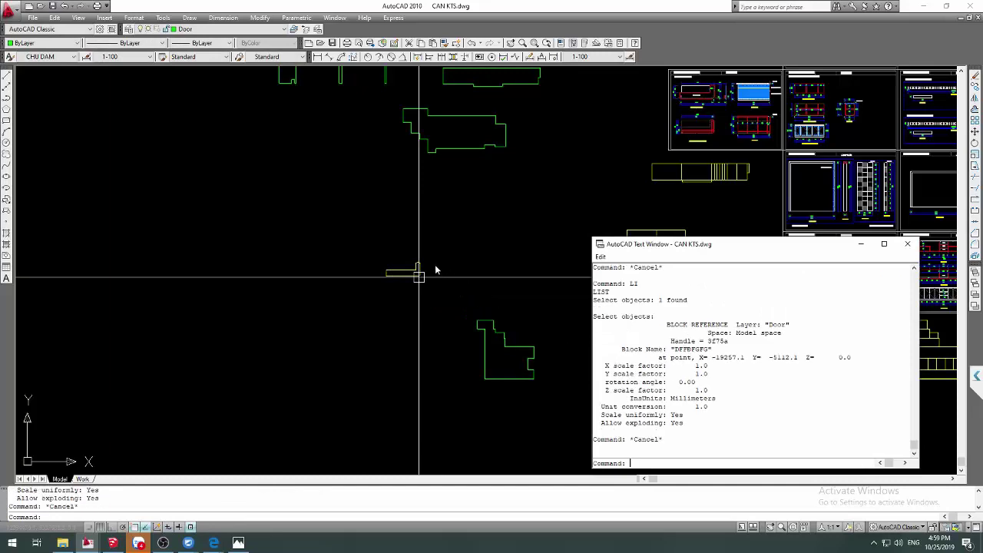
Explode the door panel block with X
{"action": "scroll", "coordinate": [419, 275], "scroll_direction": "up", "scroll_amount": 2}
{"action": "scroll", "coordinate": [417, 275], "scroll_direction": "up", "scroll_amount": 1}
{"action": "type", "text": "x"}
{"action": "key", "text": "Return"}
{"action": "left_click", "coordinate": [413, 275]}
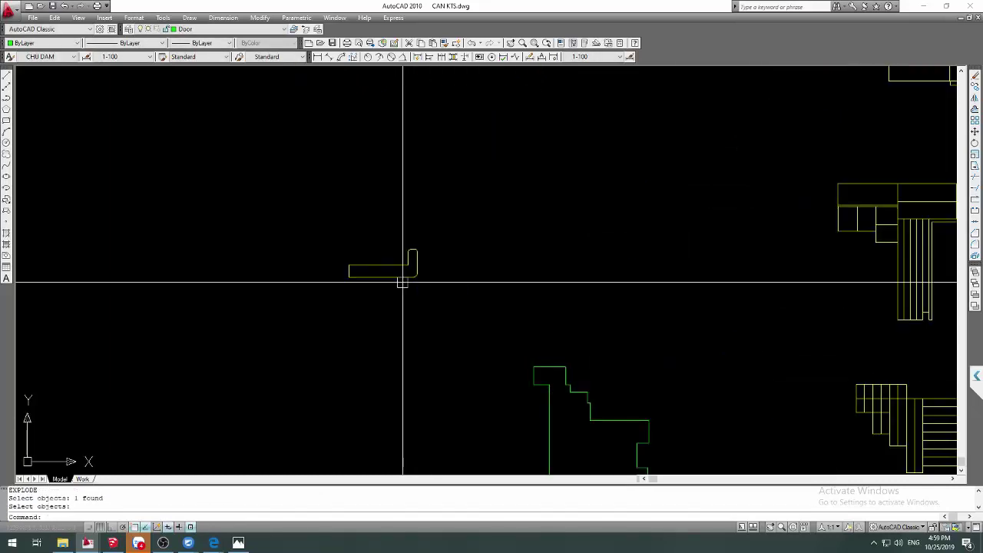
{"action": "key", "text": "Escape"}
{"action": "key", "text": "Escape"}
{"action": "scroll", "coordinate": [407, 277], "scroll_direction": "up", "scroll_amount": 2}
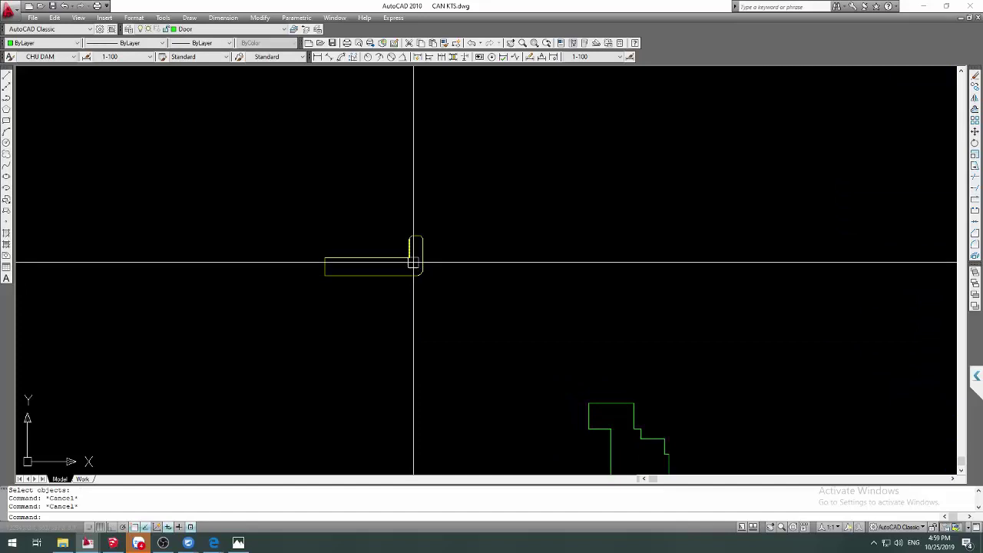
List the nine exploded pieces, confirming they are lines and arcs
{"action": "type", "text": "li"}
{"action": "key", "text": "Return"}
{"action": "left_click", "coordinate": [298, 199]}
{"action": "left_click", "coordinate": [489, 321]}
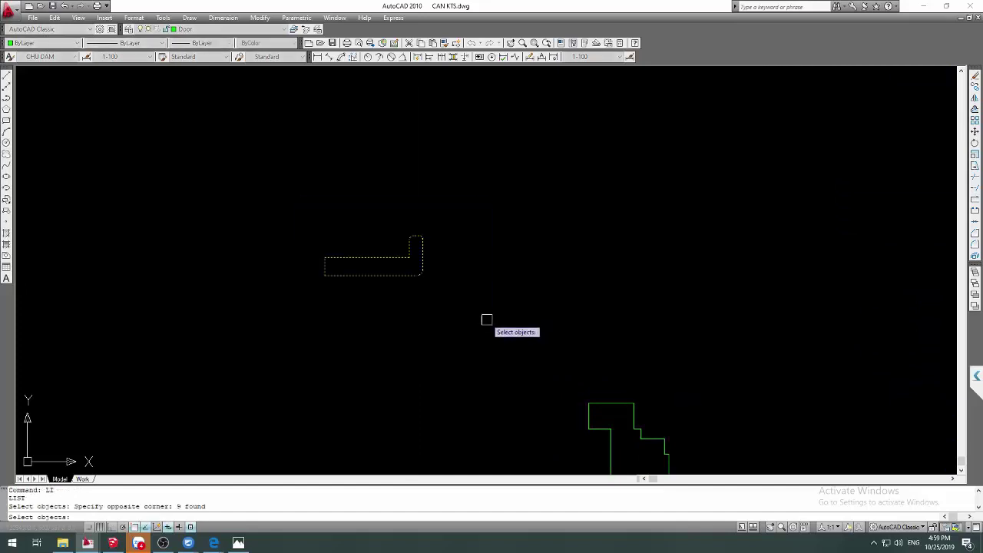
{"action": "key", "text": "Return"}
{"action": "key", "text": "Escape"}
{"action": "key", "text": "Escape"}
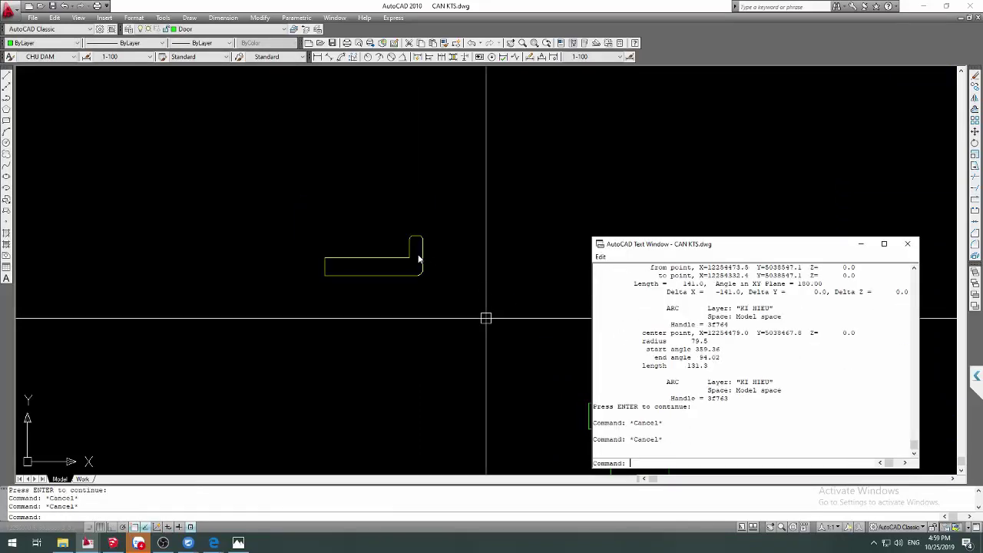
{"action": "scroll", "coordinate": [415, 258], "scroll_direction": "up", "scroll_amount": 3}
Create a closed boundary polyline by picking a point inside the L-shaped panel
{"action": "type", "text": "bo"}
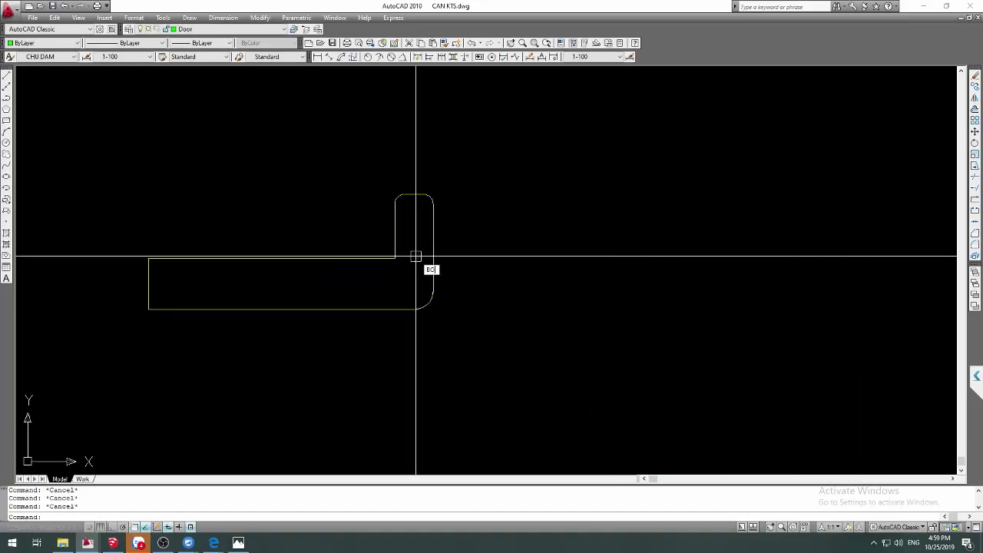
{"action": "scroll", "coordinate": [416, 257], "scroll_direction": "up", "scroll_amount": 2}
{"action": "key", "text": "Return"}
{"action": "left_click", "coordinate": [375, 141]}
{"action": "left_click", "coordinate": [411, 272]}
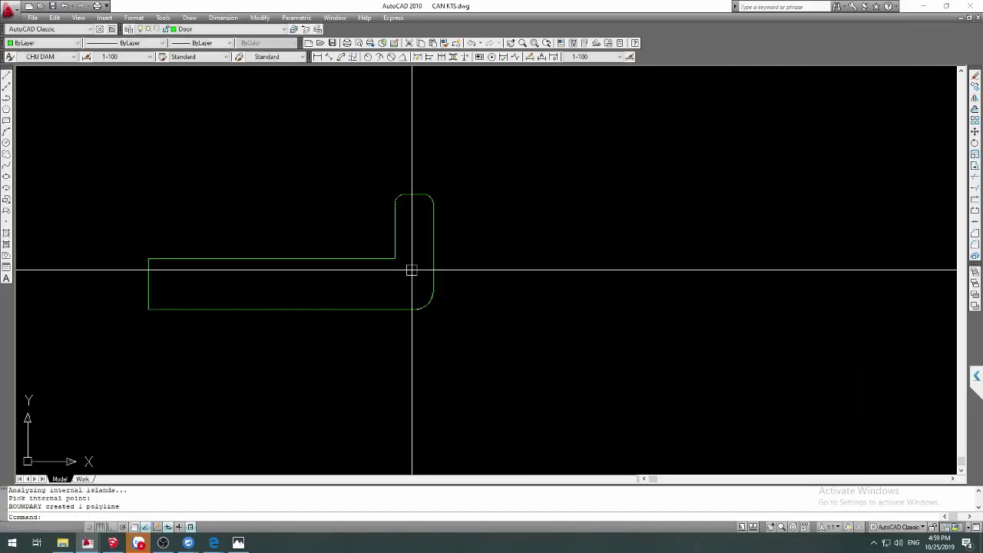
{"action": "key", "text": "Return"}
List the new polyline: area 1030880.5, perimeter 6110.4
{"action": "type", "text": "li"}
{"action": "key", "text": "Return"}
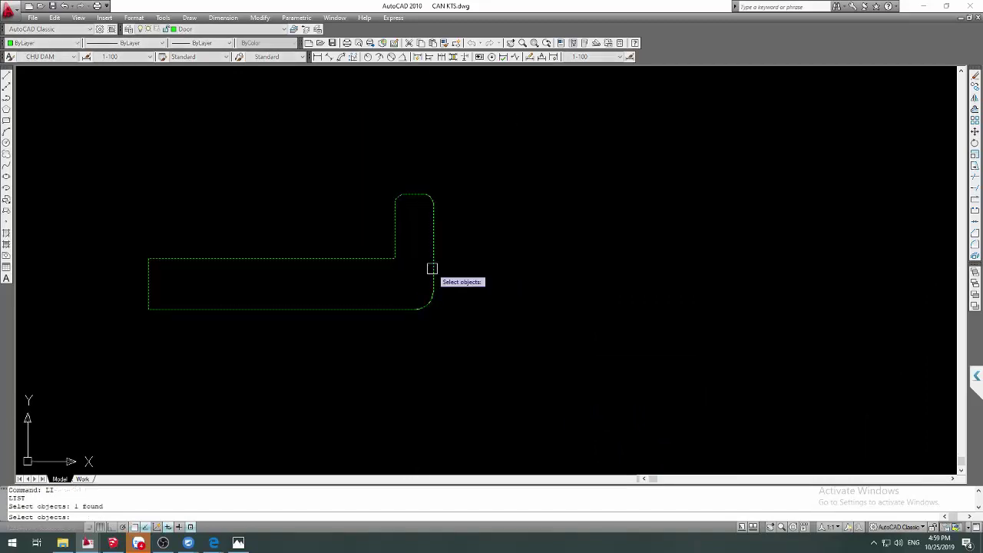
{"action": "left_click", "coordinate": [433, 274]}
{"action": "key", "text": "Return"}
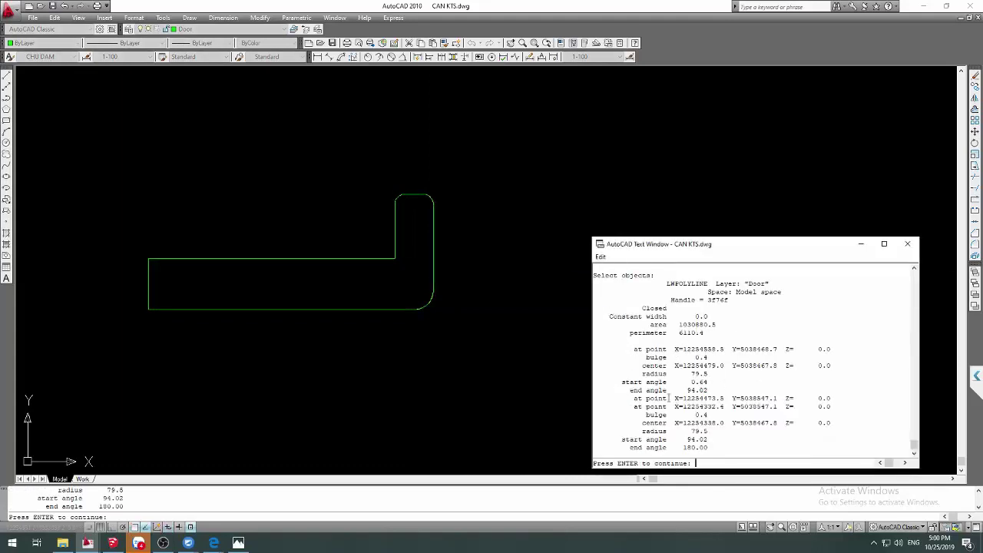
{"action": "key", "text": "F2"}
{"action": "key", "text": "Escape"}
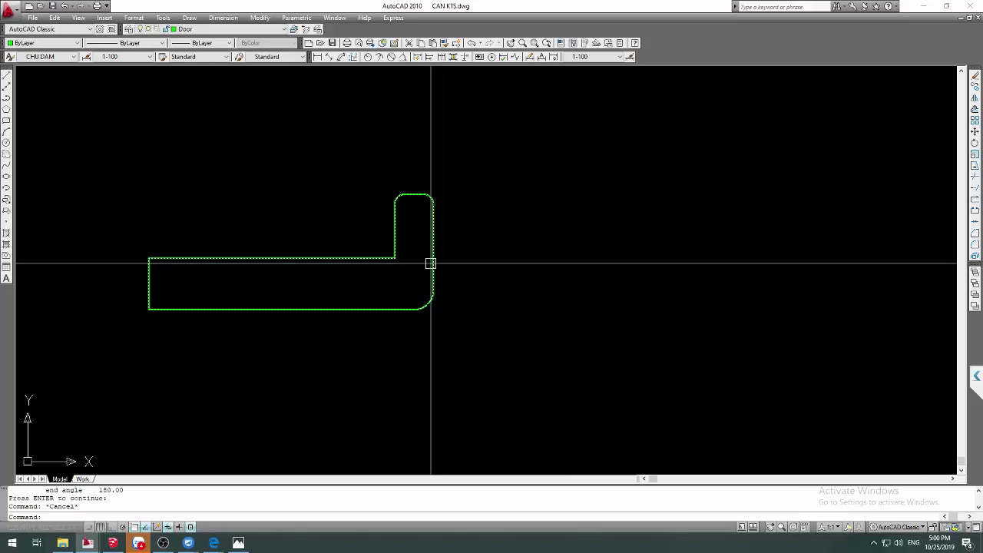
{"action": "middle_click_drag", "start_coordinate": [338, 284], "coordinate": [361, 269]}
{"action": "type", "text": "PL"}
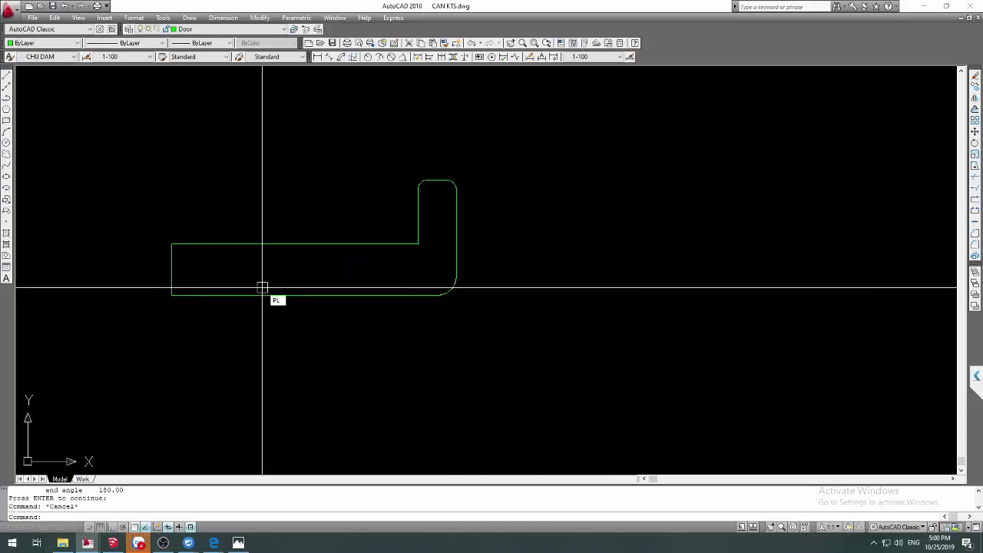
Trace the outline's upper and left edges as a polyline, plus a vertical line down its right edge
{"action": "key", "text": "Return"}
{"action": "left_click", "coordinate": [418, 243]}
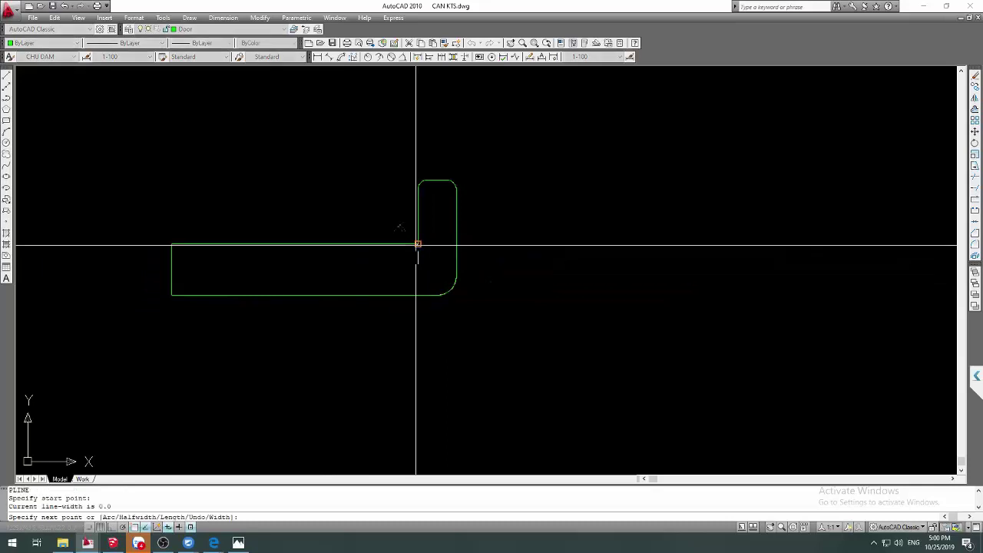
{"action": "left_click", "coordinate": [170, 243]}
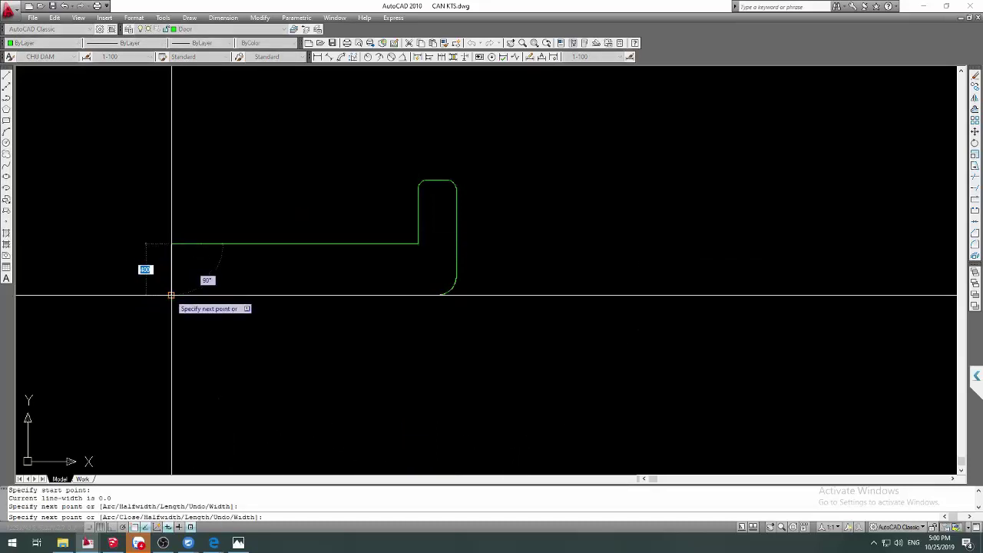
{"action": "left_click", "coordinate": [170, 295]}
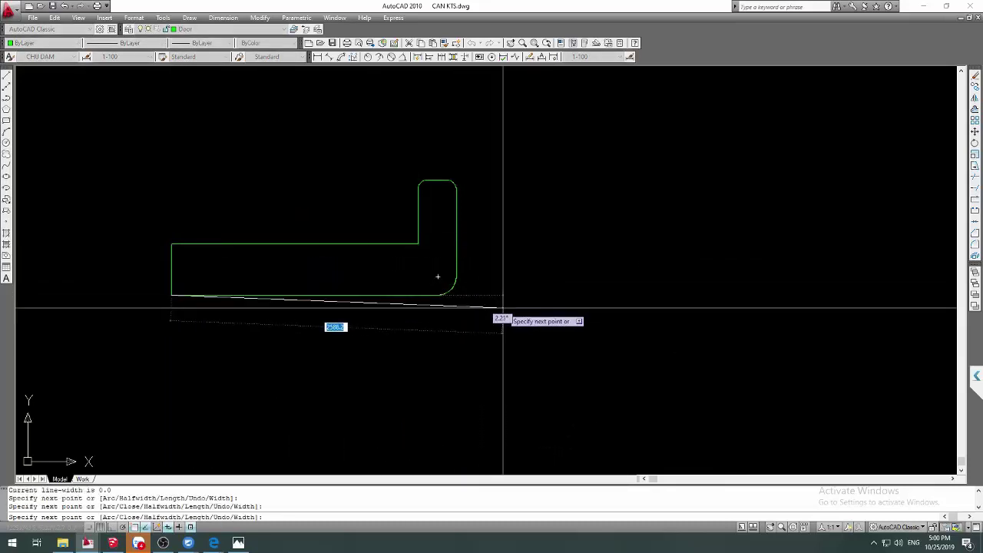
{"action": "key", "text": "F8"}
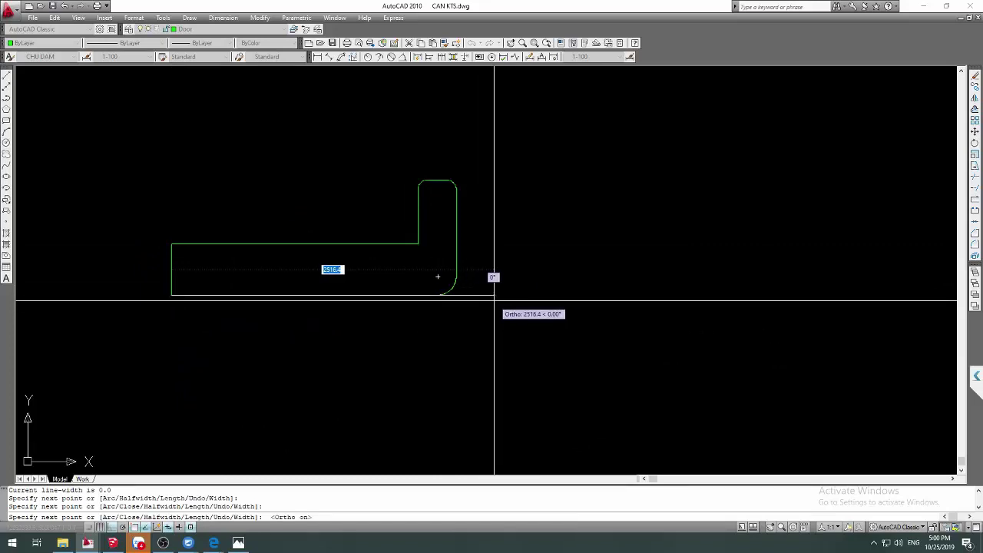
{"action": "key", "text": "Escape"}
{"action": "key", "text": "space"}
{"action": "left_click", "coordinate": [456, 202]}
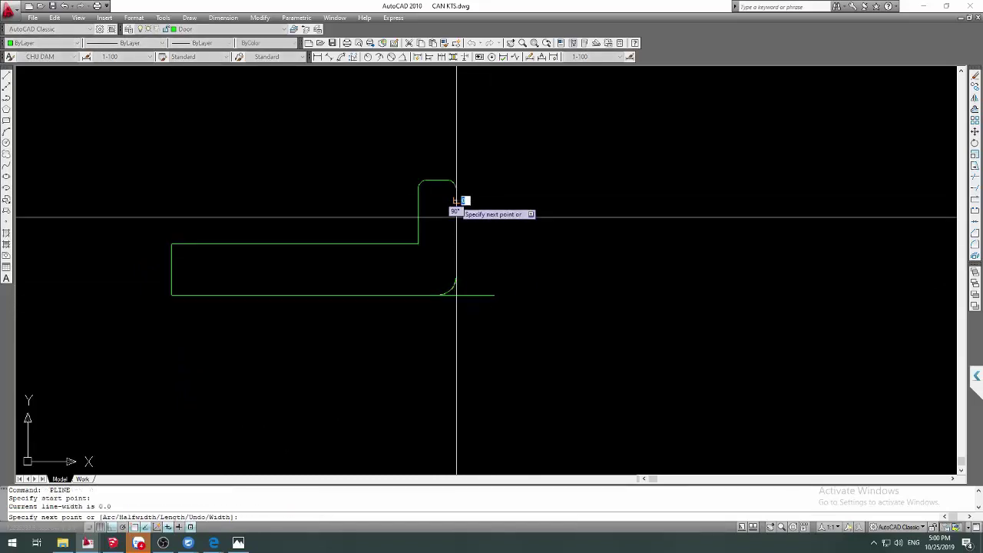
{"action": "left_click", "coordinate": [461, 339]}
{"action": "key", "text": "Escape"}
Add a short polyline along the tab's top edge past the rounded corner
{"action": "key", "text": "space"}
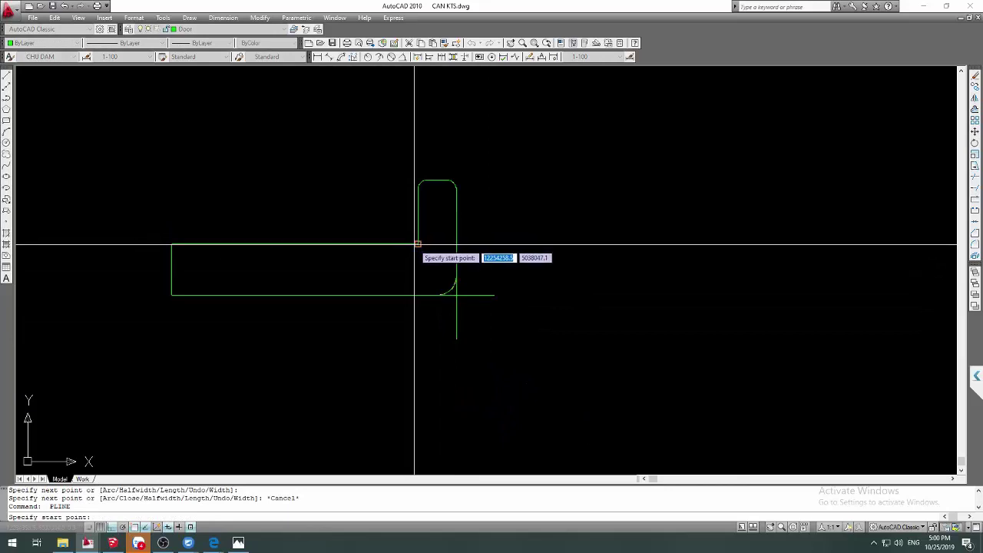
{"action": "left_click", "coordinate": [417, 244]}
{"action": "key", "text": "Escape"}
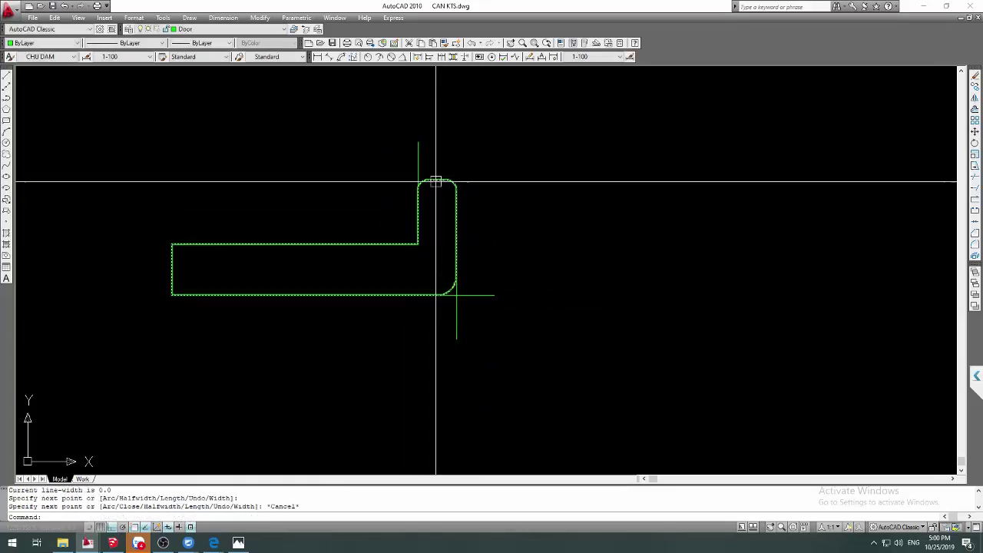
{"action": "key", "text": "space"}
{"action": "left_click", "coordinate": [436, 181]}
{"action": "left_click", "coordinate": [433, 185]}
{"action": "key", "text": "Escape"}
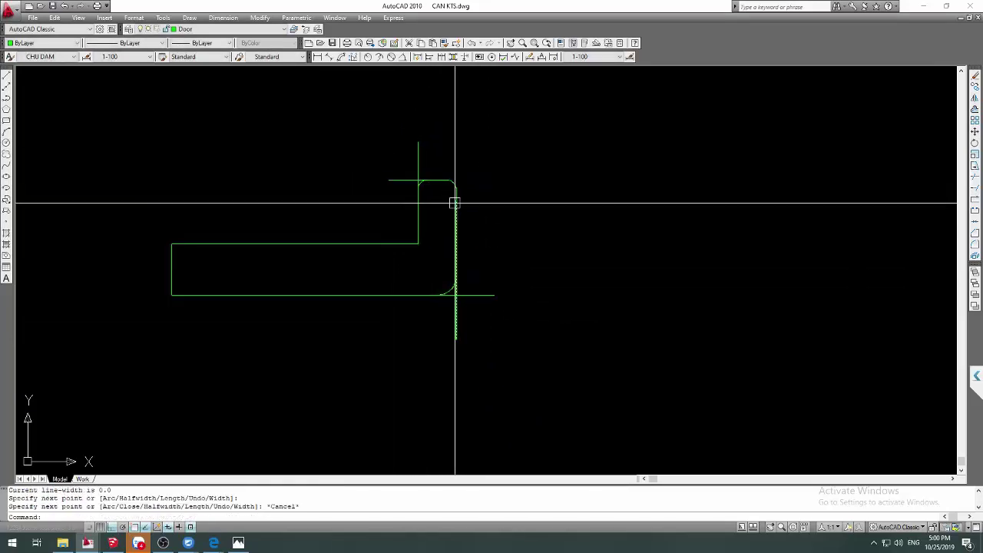
{"action": "key", "text": "Escape"}
{"action": "key", "text": "Escape"}
Erase the old rounded boundary outline, keeping the corner line
{"action": "type", "text": "e"}
{"action": "key", "text": "space"}
{"action": "scroll", "coordinate": [424, 188], "scroll_direction": "up", "scroll_amount": 2}
{"action": "left_click", "coordinate": [422, 183]}
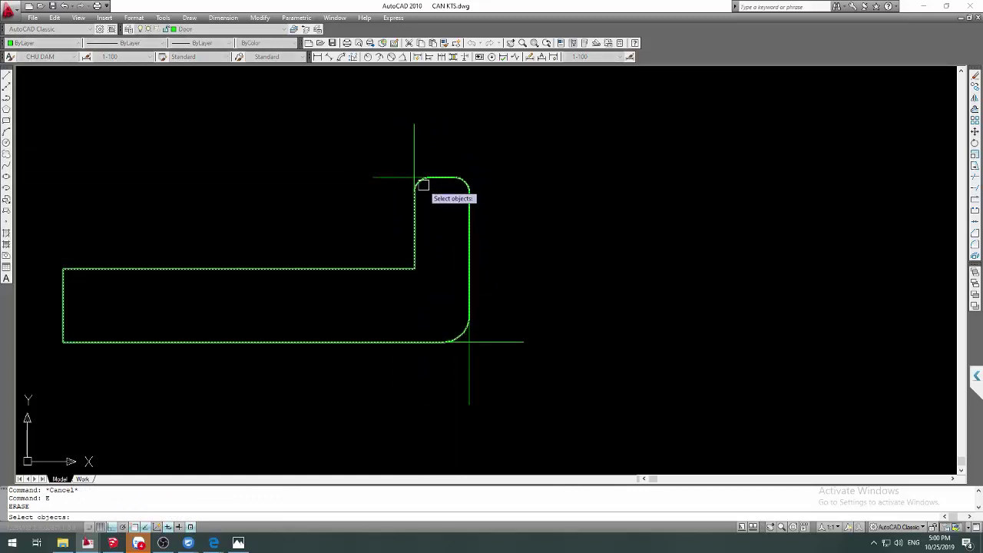
{"action": "key", "text": "space"}
{"action": "key", "text": "space"}
{"action": "scroll", "coordinate": [419, 184], "scroll_direction": "up", "scroll_amount": 2}
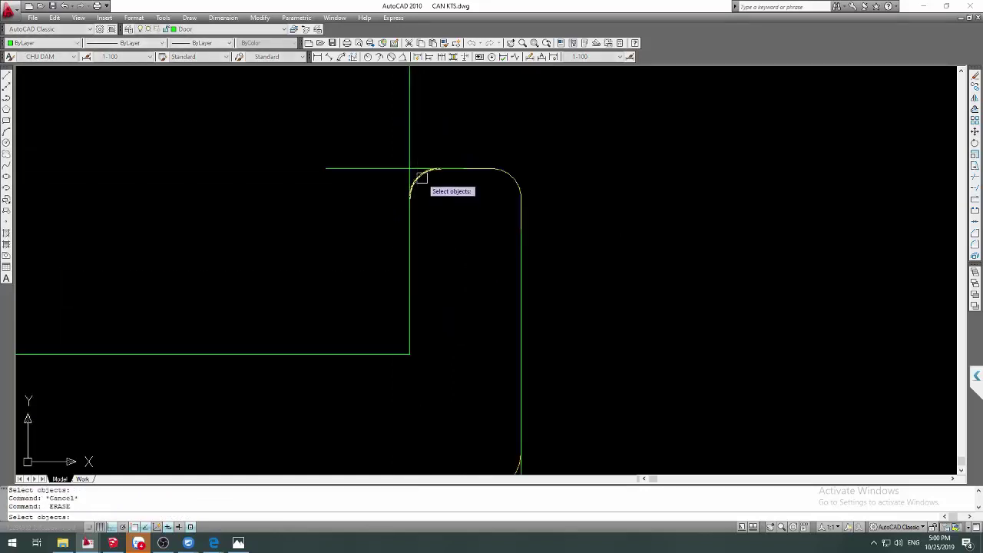
{"action": "left_click", "coordinate": [488, 170]}
{"action": "key", "text": "Escape"}
{"action": "scroll", "coordinate": [500, 192], "scroll_direction": "down", "scroll_amount": 2}
{"action": "key", "text": "Escape"}
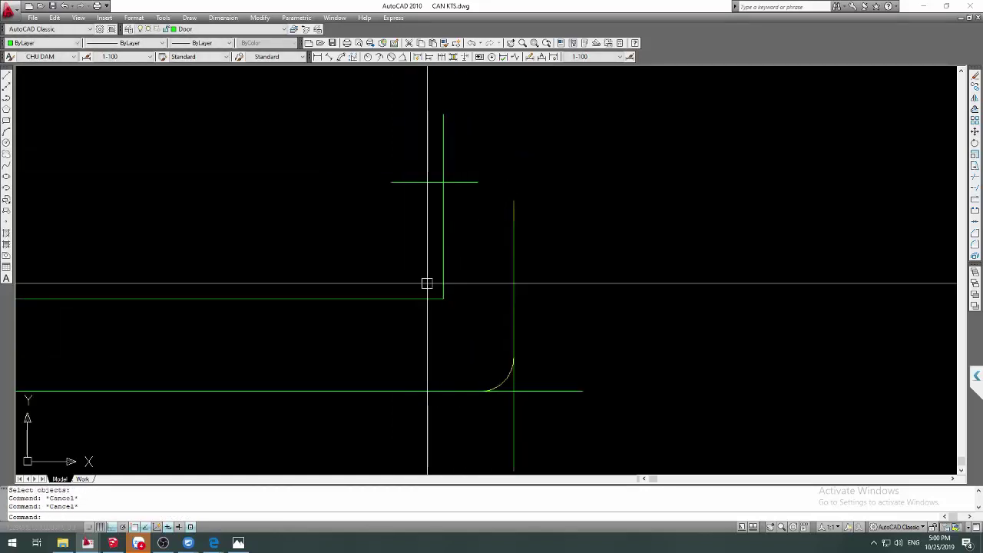
{"action": "scroll", "coordinate": [461, 333], "scroll_direction": "down", "scroll_amount": 1}
Fillet the bottom edge and right vertical line at radius 0, then the next outline corner
{"action": "type", "text": "f"}
{"action": "key", "text": "space"}
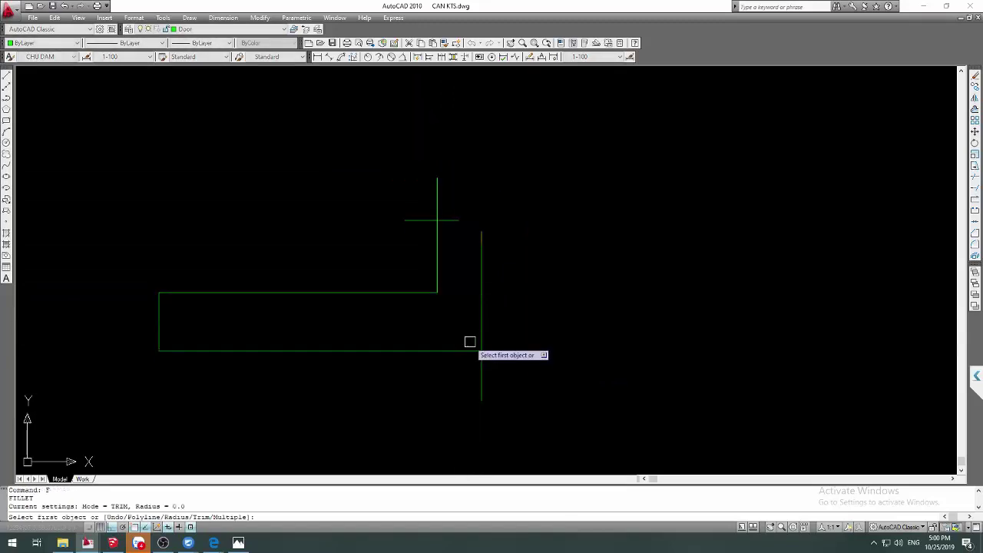
{"action": "left_click", "coordinate": [468, 344]}
{"action": "left_click", "coordinate": [479, 333]}
{"action": "key", "text": "space"}
{"action": "left_click", "coordinate": [479, 239]}
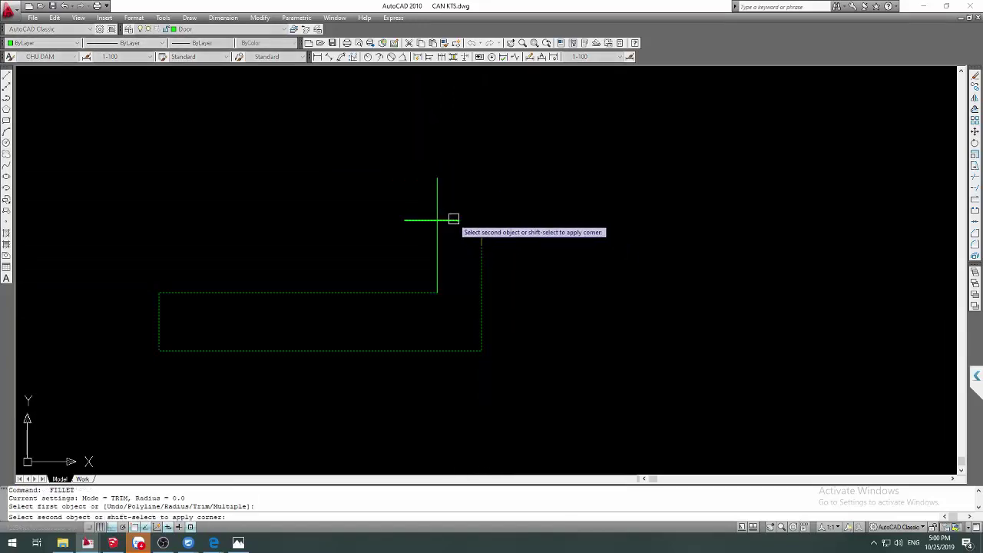
{"action": "left_click", "coordinate": [452, 221]}
Square the tab's top corner by filleting its vertical and top lines at radius 0
{"action": "key", "text": "Escape"}
{"action": "key", "text": "space"}
{"action": "left_click", "coordinate": [438, 230]}
{"action": "left_click", "coordinate": [460, 220]}
{"action": "key", "text": "Escape"}
{"action": "key", "text": "Escape"}
{"action": "scroll", "coordinate": [461, 266], "scroll_direction": "down", "scroll_amount": 2}
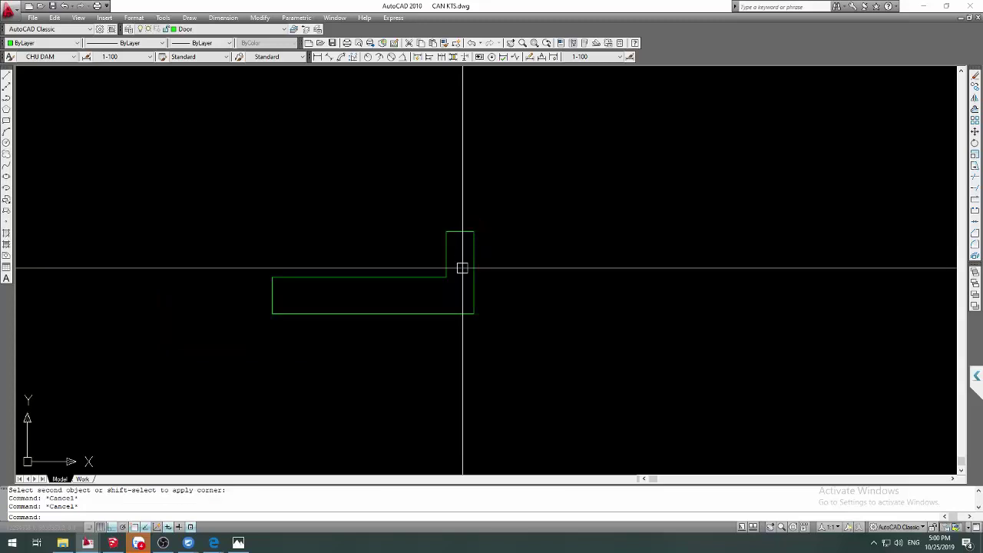
List the square-cornered outline with LI: area 1038000.6, length 6240.0, on layer Door
{"action": "type", "text": "li"}
{"action": "key", "text": "space"}
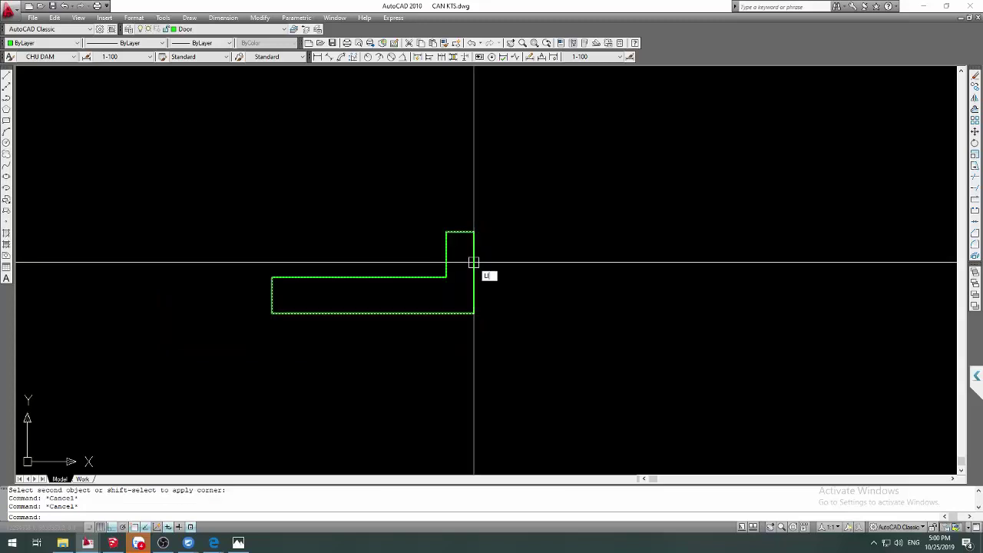
{"action": "left_click", "coordinate": [474, 264]}
{"action": "key", "text": "Return"}
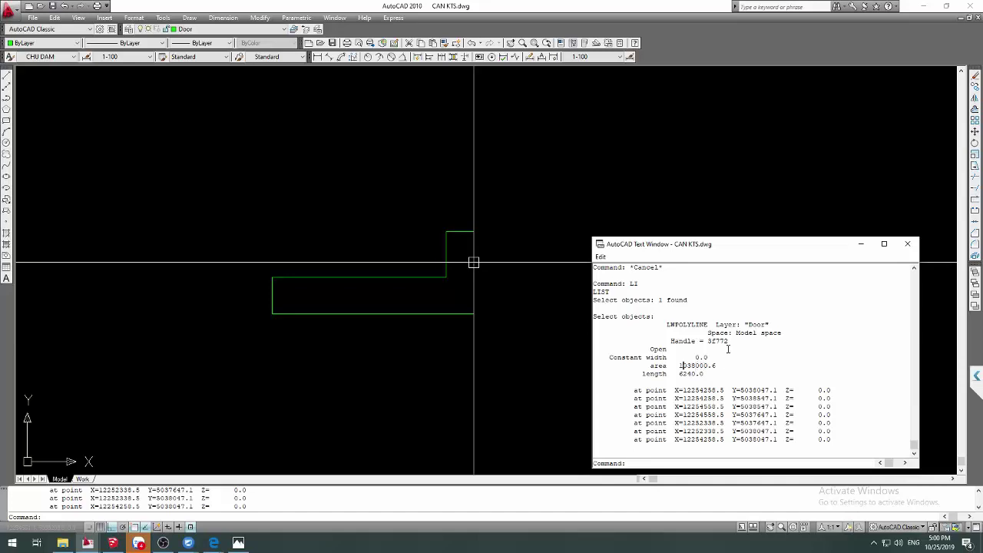
{"action": "left_click", "coordinate": [475, 230]}
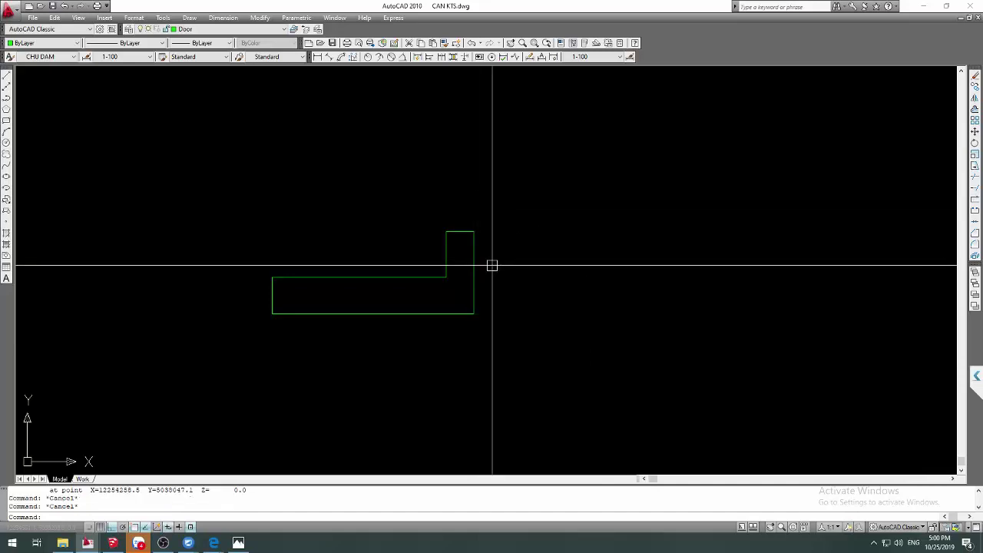
{"action": "type", "text": "LI"}
{"action": "key", "text": "F2"}
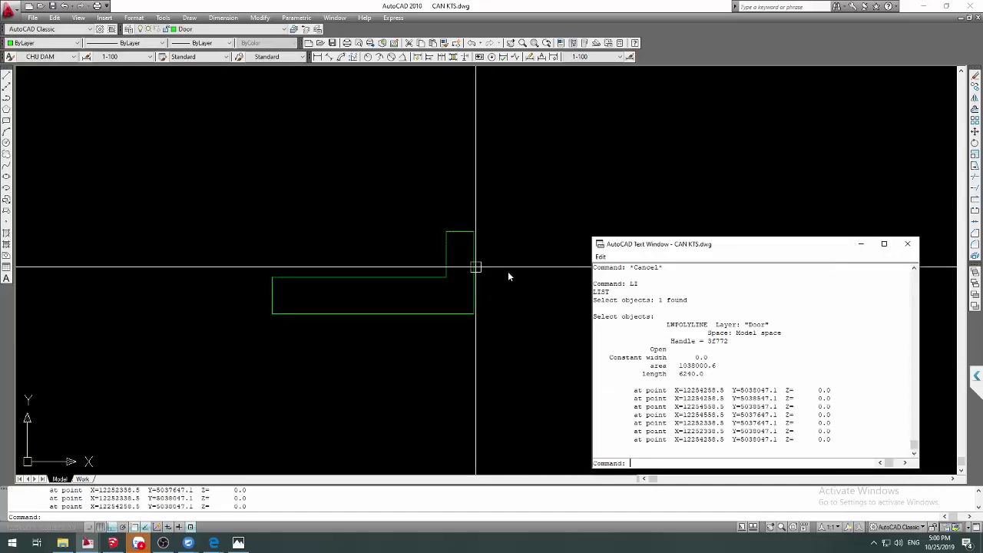
{"action": "left_click", "coordinate": [908, 244]}
{"action": "scroll", "coordinate": [629, 201], "scroll_direction": "down", "scroll_amount": 8}
Launch Windows Calculator from the Start menu
{"action": "scroll", "coordinate": [518, 301], "scroll_direction": "down", "scroll_amount": 3}
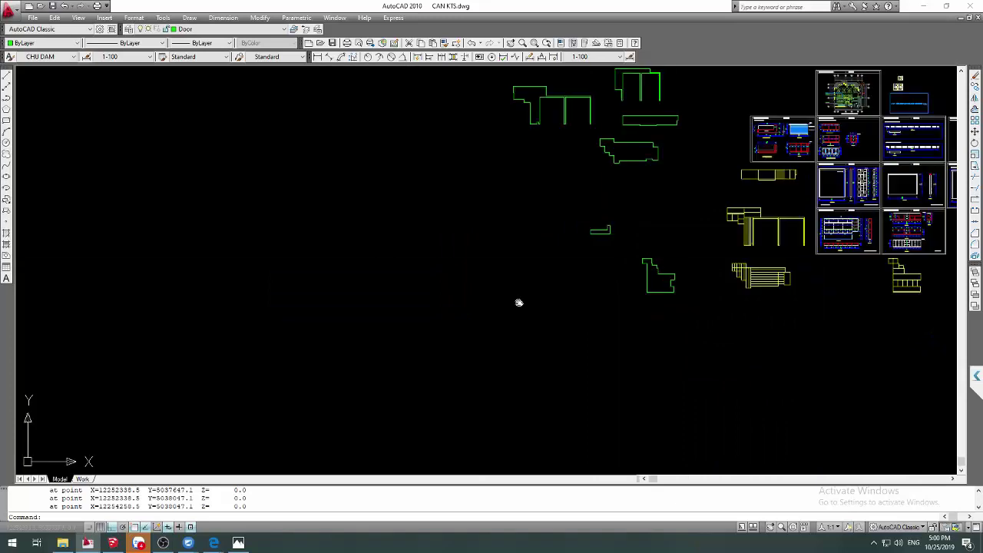
{"action": "key", "text": "Escape"}
{"action": "key", "text": "super"}
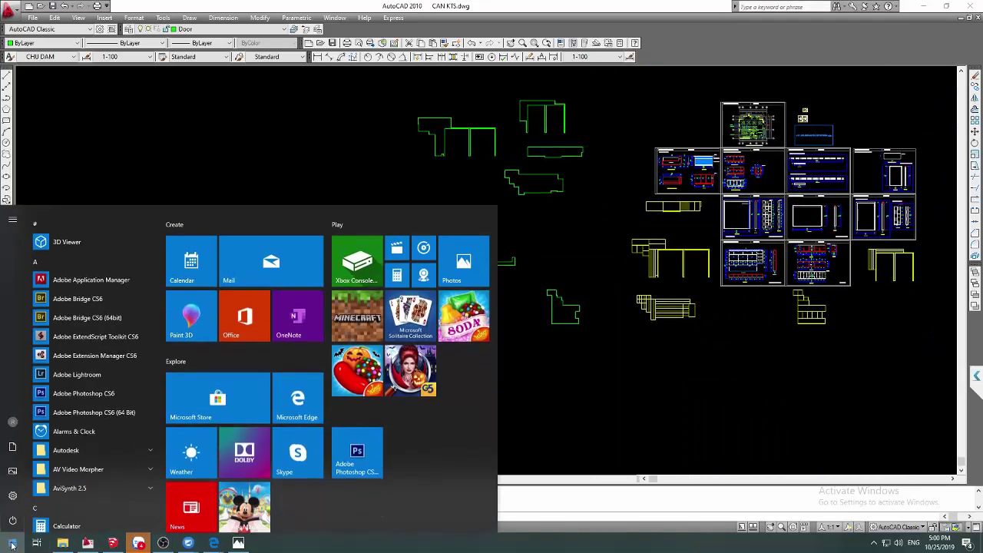
{"action": "scroll", "coordinate": [77, 385], "scroll_direction": "down", "scroll_amount": 2}
{"action": "left_click", "coordinate": [62, 510]}
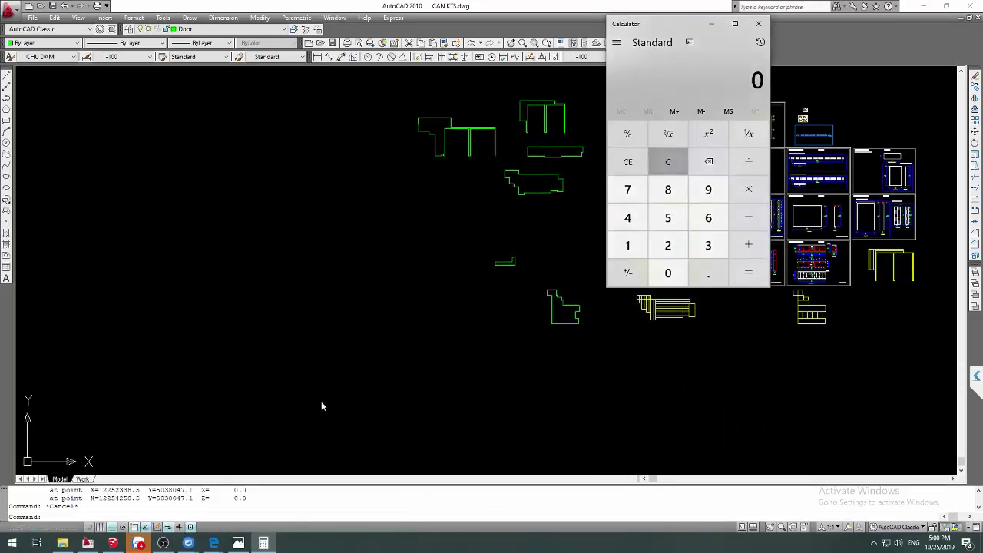
Sum 7+10.4+4.86+12.8+1 to 36.06 and multiply the total by 0.15
{"action": "type", "text": "7+"}
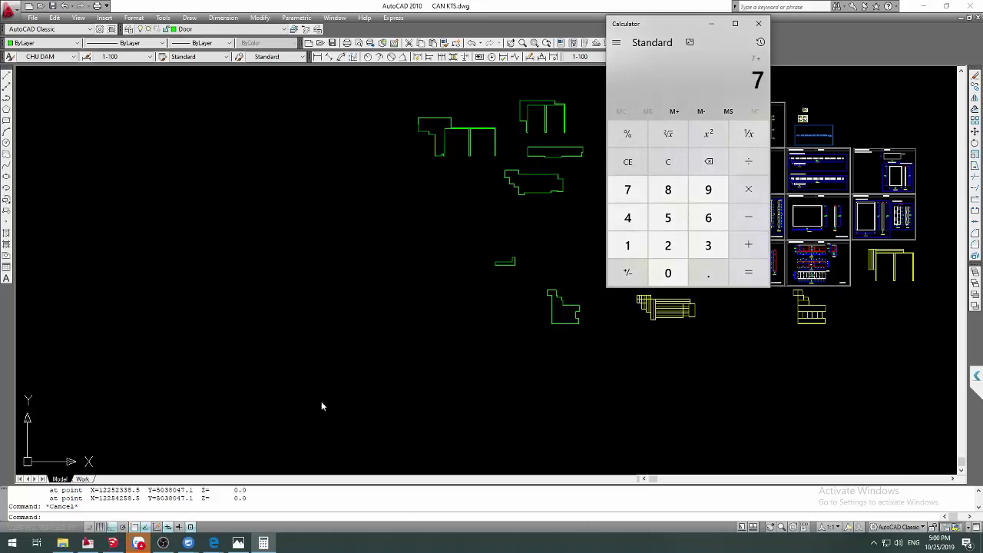
{"action": "type", "text": "10"}
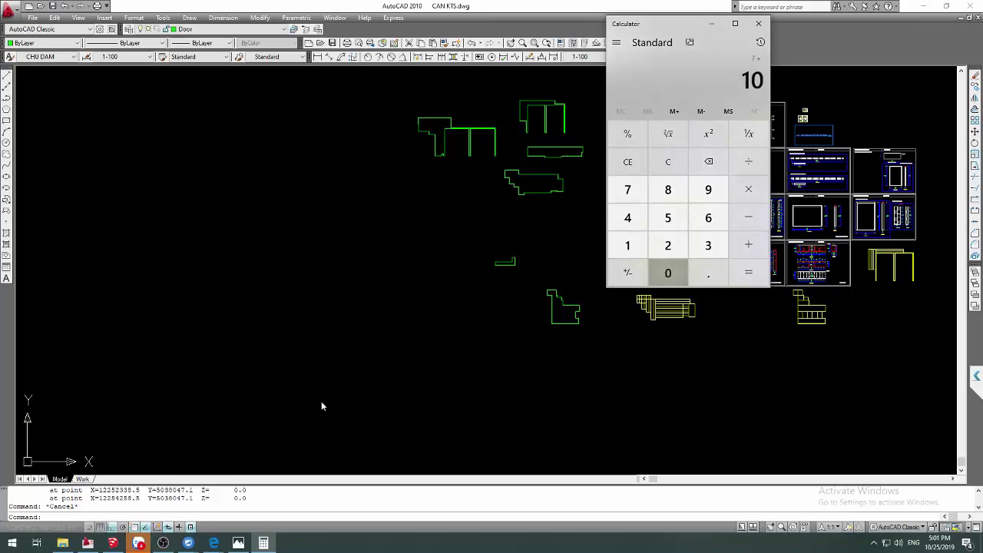
{"action": "type", "text": ".4+"}
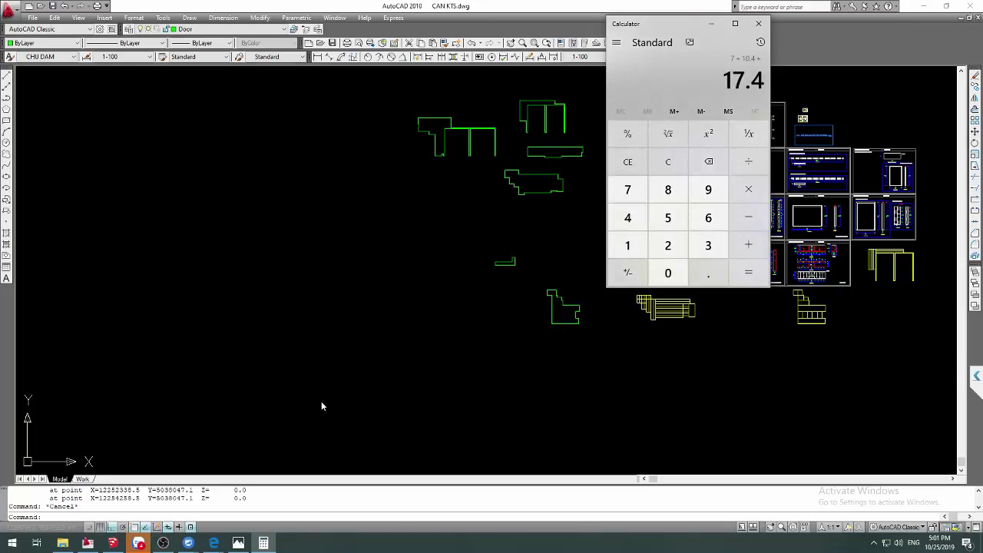
{"action": "type", "text": "4.86+"}
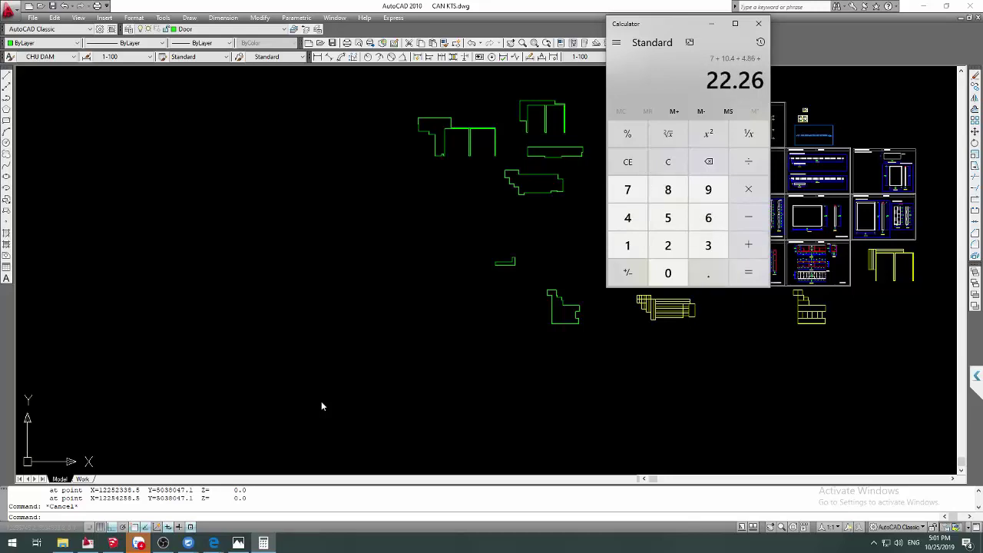
{"action": "type", "text": "12.8+"}
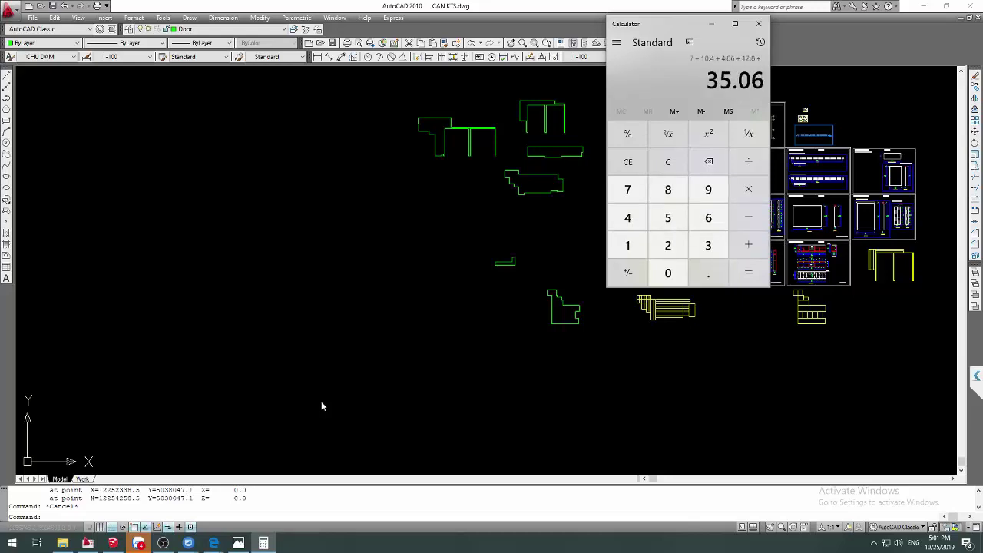
{"action": "type", "text": "1"}
{"action": "key", "text": "Return"}
{"action": "type", "text": "*0"}
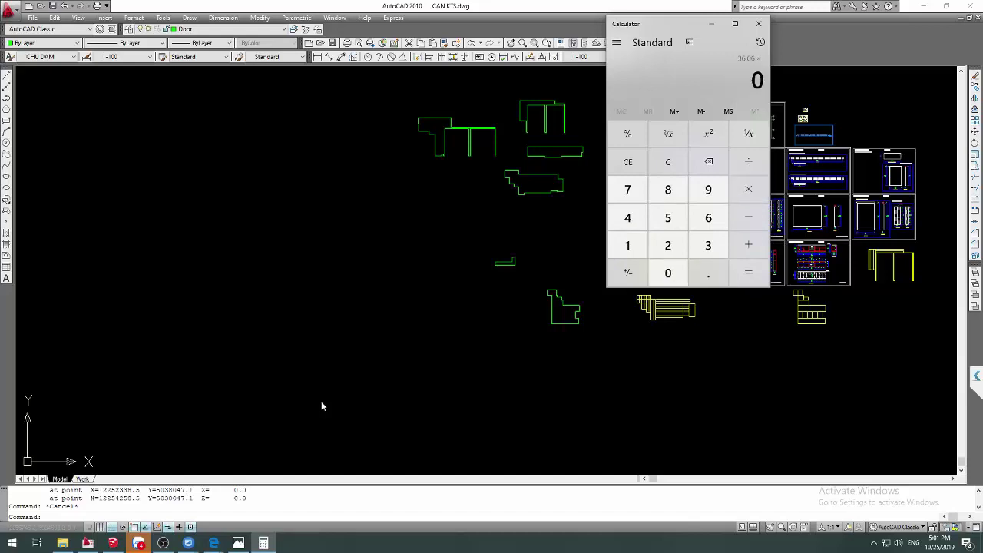
{"action": "type", "text": ".15"}
{"action": "key", "text": "Return"}
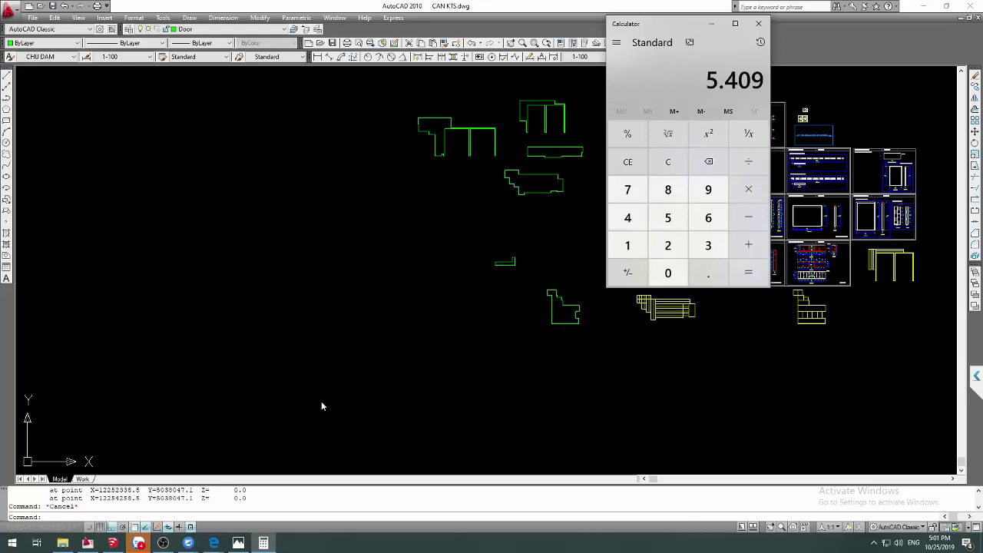
{"action": "type", "text": "+"}
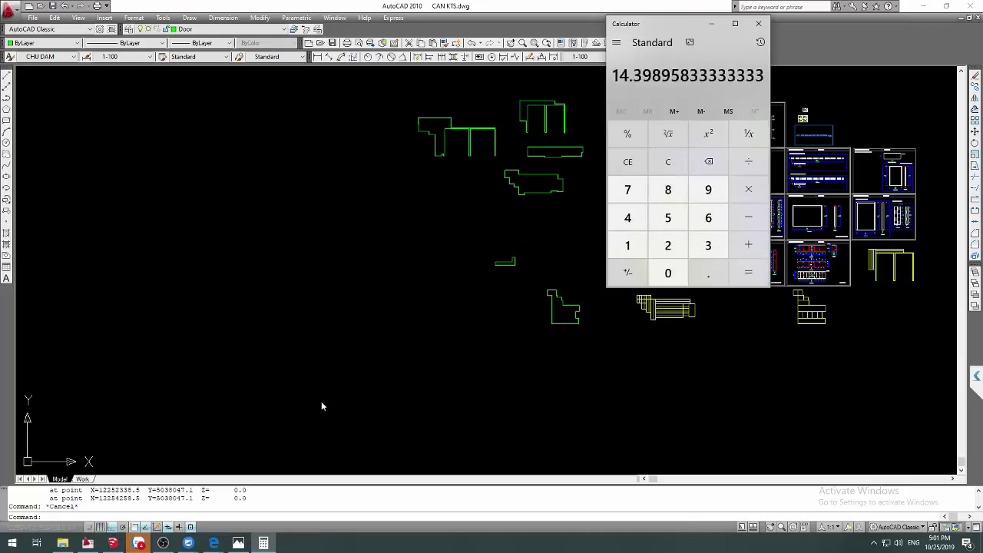
Return to AutoCAD and quick-save CAN KTS.dwg with Ctrl+S, briefly toggling to SketchUp
{"action": "left_click", "coordinate": [310, 395]}
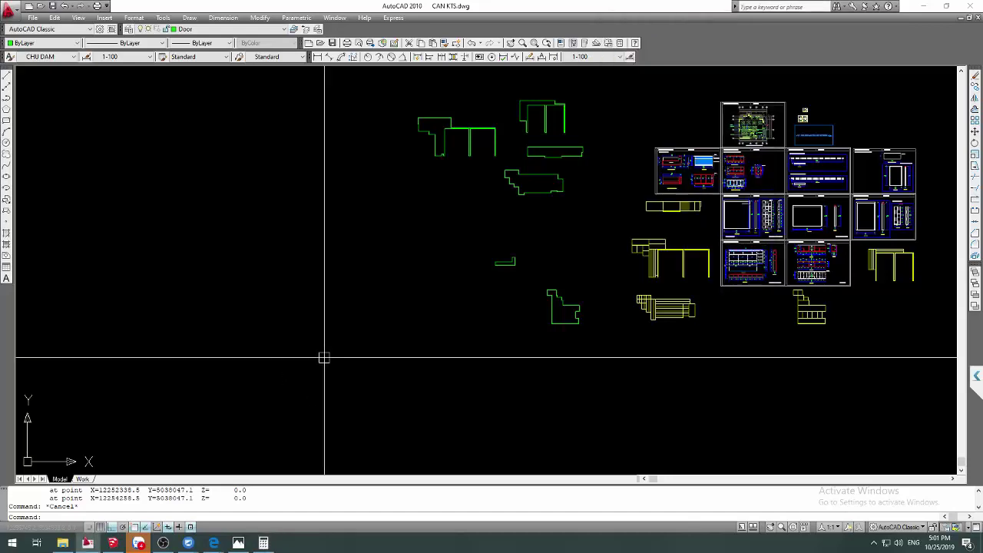
{"action": "middle_click_drag", "start_coordinate": [612, 186], "coordinate": [526, 220]}
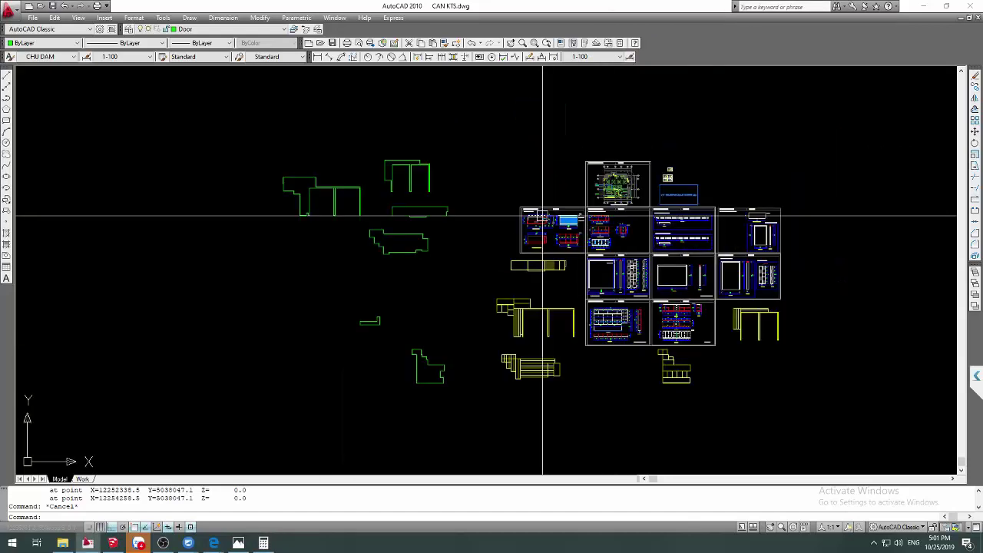
{"action": "key", "text": "Escape"}
{"action": "key", "text": "ctrl+s"}
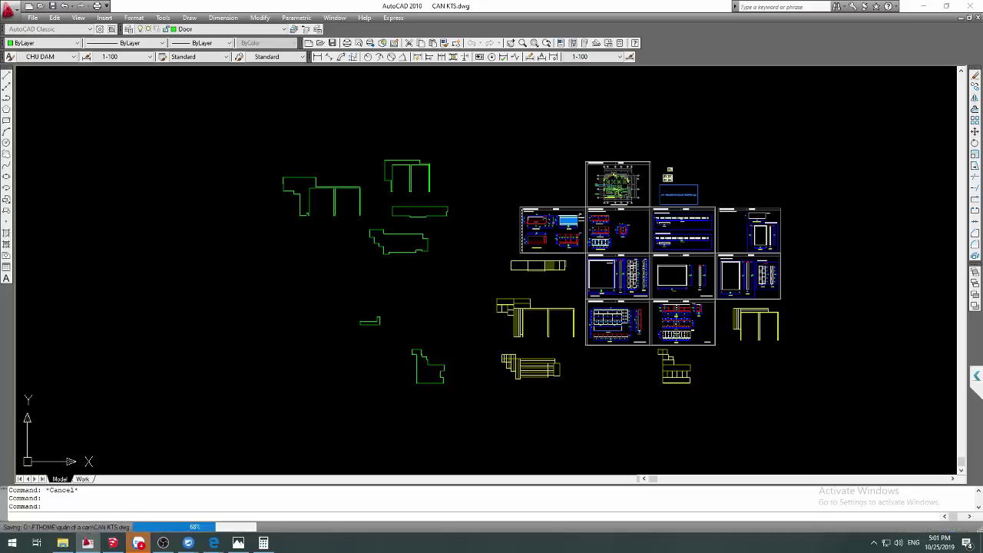
{"action": "middle_click_drag", "start_coordinate": [418, 382], "coordinate": [315, 374]}
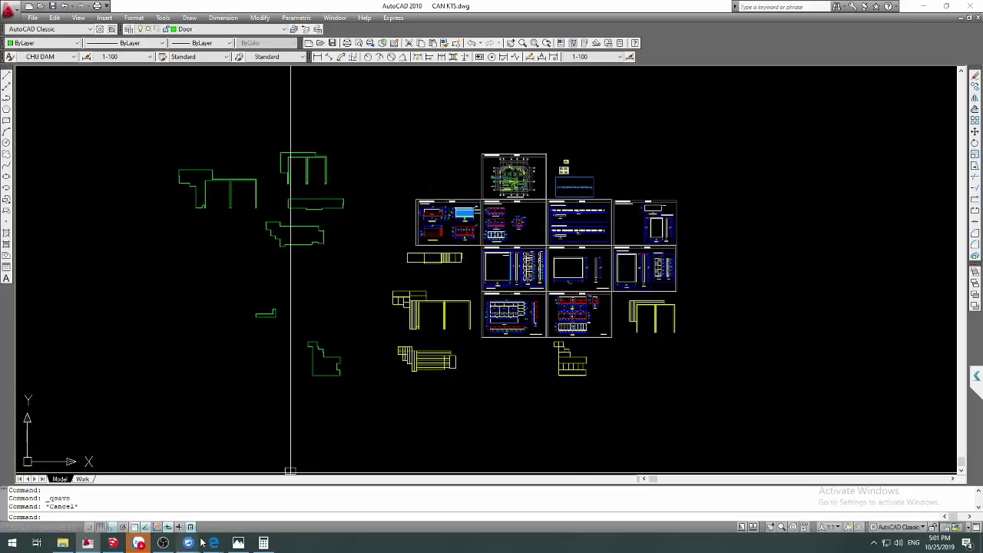
{"action": "left_click", "coordinate": [114, 543]}
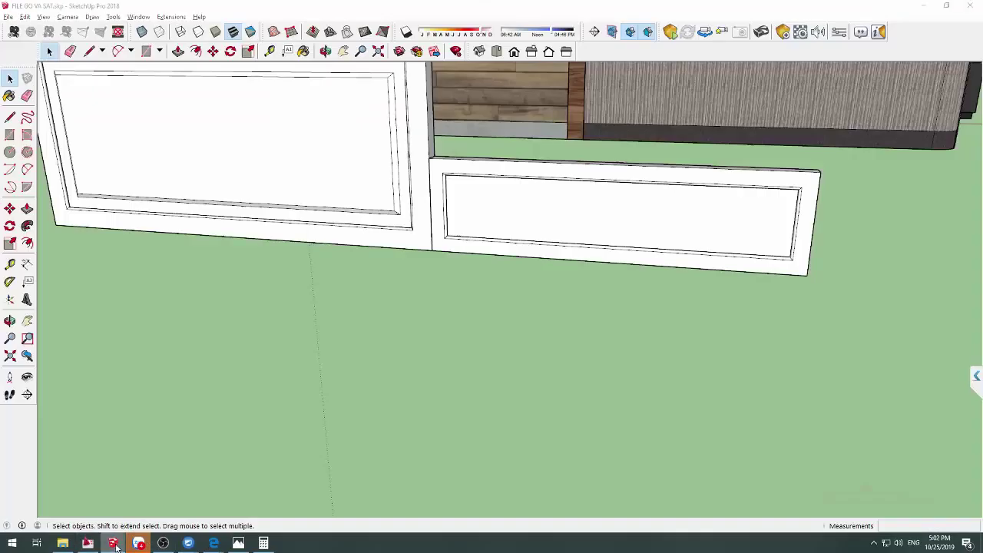
{"action": "left_click", "coordinate": [114, 543]}
{"action": "scroll", "coordinate": [504, 261], "scroll_direction": "up", "scroll_amount": 3}
{"action": "scroll", "coordinate": [503, 261], "scroll_direction": "up", "scroll_amount": 2}
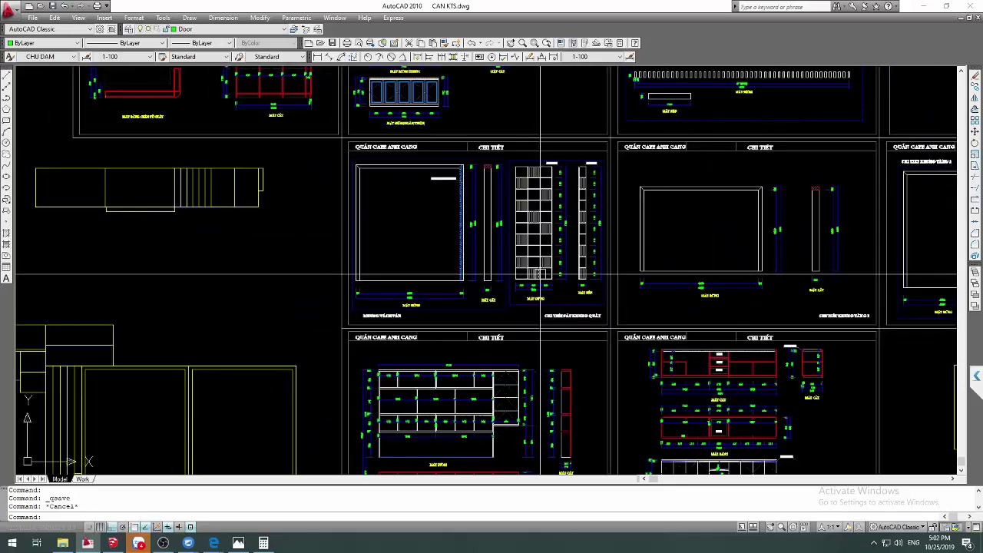
{"action": "scroll", "coordinate": [503, 261], "scroll_direction": "up", "scroll_amount": 2}
{"action": "middle_click_drag", "start_coordinate": [406, 262], "coordinate": [340, 264]}
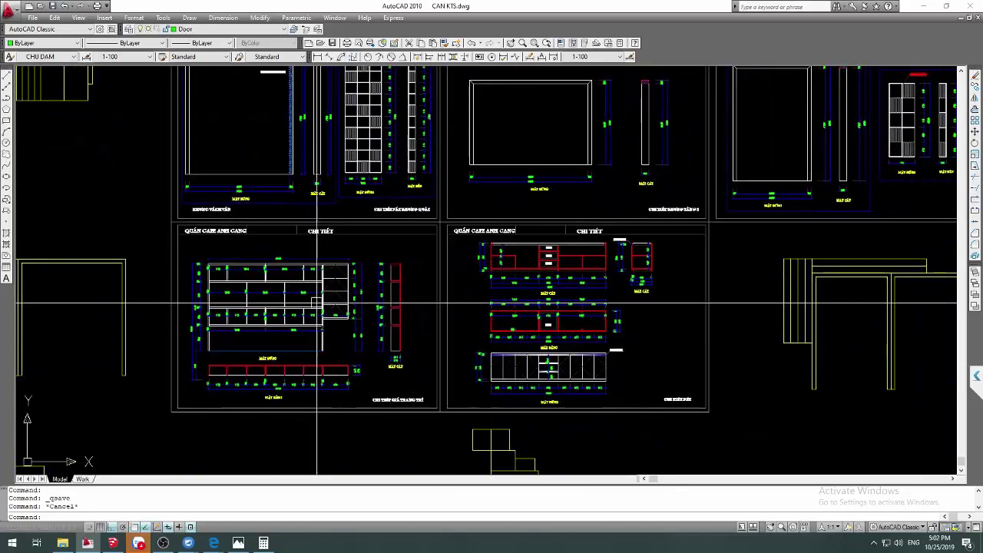
{"action": "scroll", "coordinate": [339, 350], "scroll_direction": "up", "scroll_amount": 1}
{"action": "scroll", "coordinate": [340, 350], "scroll_direction": "up", "scroll_amount": 2}
{"action": "middle_click_drag", "start_coordinate": [369, 330], "coordinate": [415, 326]}
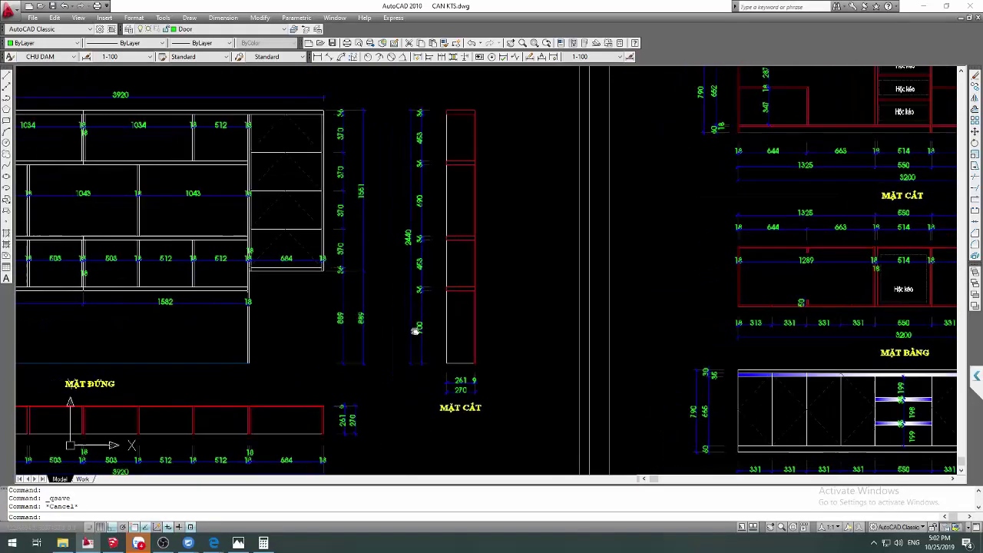
{"action": "middle_click_drag", "start_coordinate": [373, 362], "coordinate": [521, 345]}
{"action": "scroll", "coordinate": [461, 355], "scroll_direction": "down", "scroll_amount": 1}
{"action": "scroll", "coordinate": [430, 341], "scroll_direction": "up", "scroll_amount": 1}
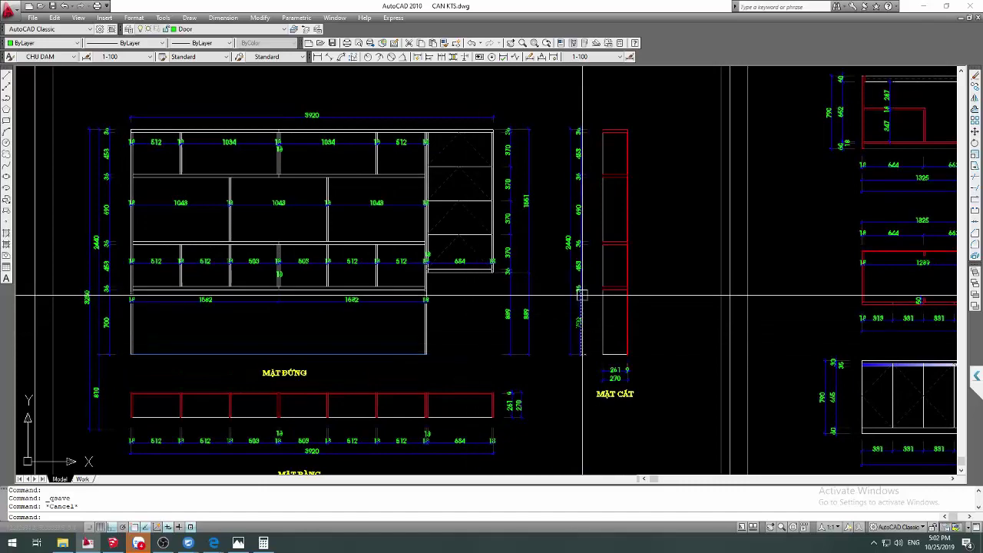
{"action": "scroll", "coordinate": [477, 324], "scroll_direction": "down", "scroll_amount": 1}
{"action": "scroll", "coordinate": [549, 285], "scroll_direction": "down", "scroll_amount": 2}
{"action": "scroll", "coordinate": [592, 315], "scroll_direction": "down", "scroll_amount": 1}
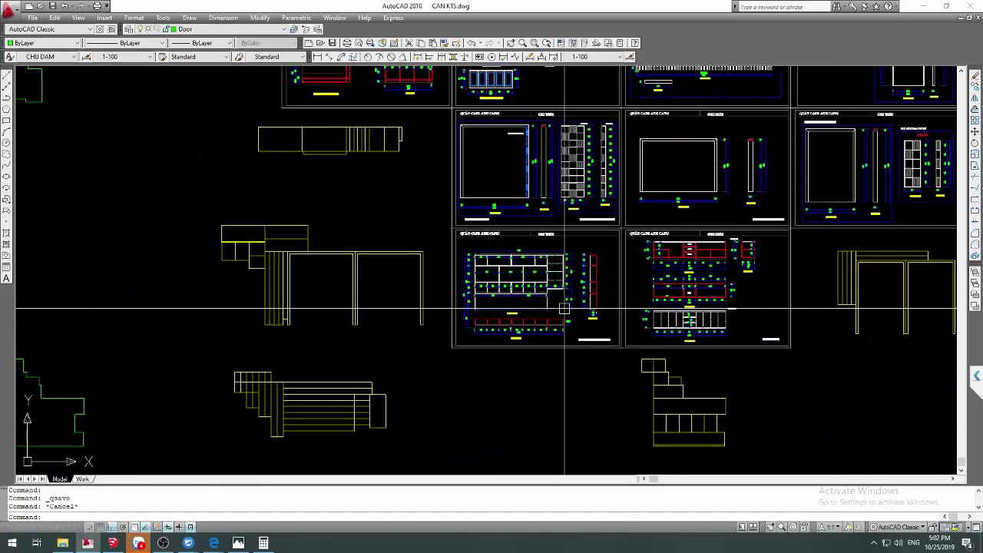
{"action": "left_click", "coordinate": [112, 544]}
{"action": "scroll", "coordinate": [444, 331], "scroll_direction": "down", "scroll_amount": 2}
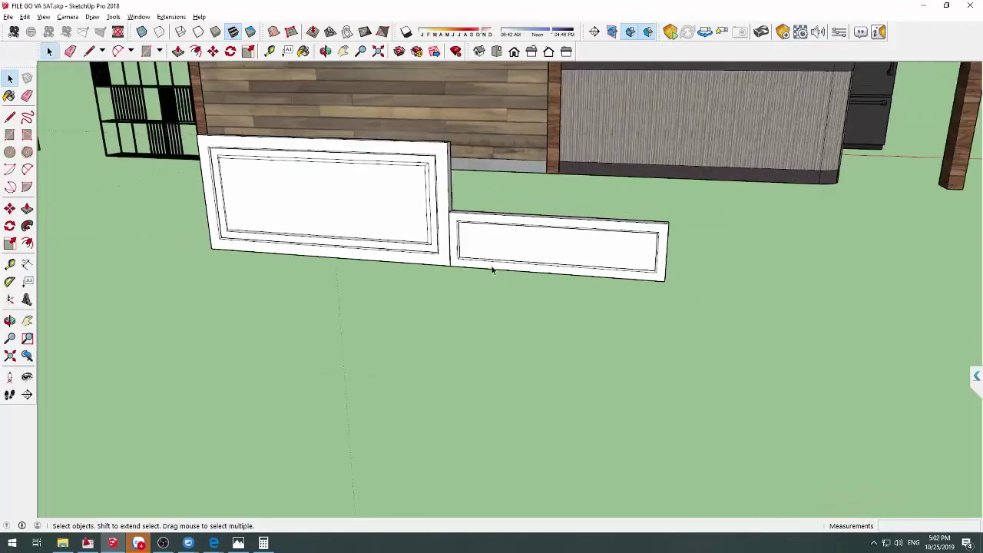
{"action": "scroll", "coordinate": [492, 269], "scroll_direction": "down", "scroll_amount": 2}
{"action": "scroll", "coordinate": [540, 173], "scroll_direction": "down", "scroll_amount": 2}
{"action": "mouse_move", "coordinate": [514, 186]}
{"action": "middle_mouse_down"}
{"action": "mouse_move", "coordinate": [639, 278]}
{"action": "mouse_move", "coordinate": [759, 276]}
{"action": "middle_mouse_up"}
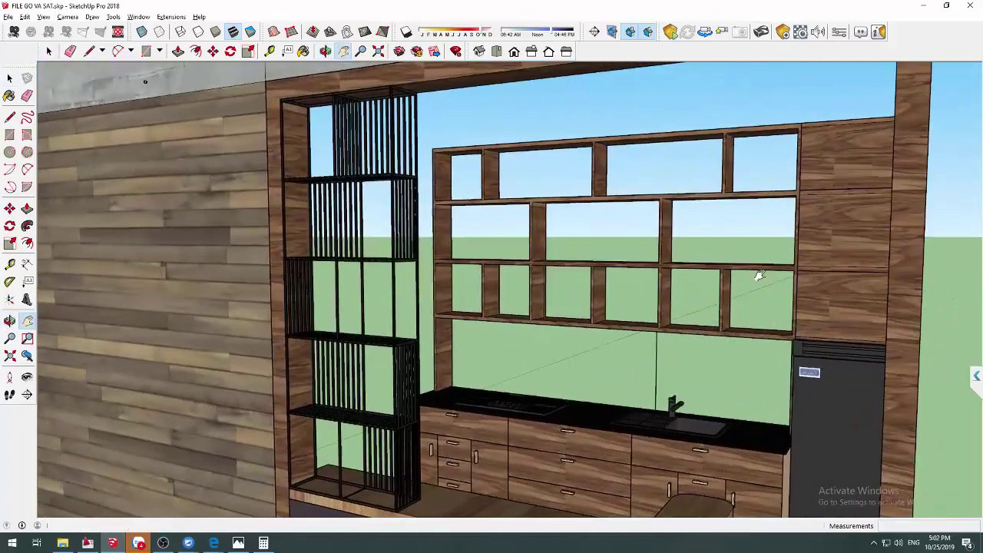
{"action": "key", "text": "alt+Tab"}
{"action": "scroll", "coordinate": [691, 292], "scroll_direction": "up", "scroll_amount": 2}
Zoom onto the shelf elevation (MẶT ĐỨNG), abandoning rectangle and line attempts at its corners
{"action": "scroll", "coordinate": [650, 285], "scroll_direction": "up", "scroll_amount": 2}
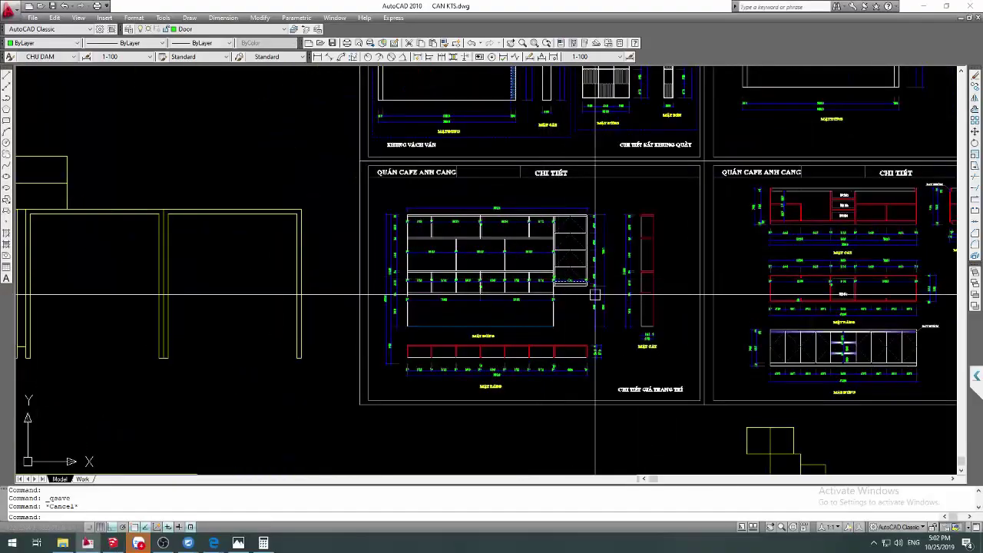
{"action": "middle_click_drag", "start_coordinate": [599, 292], "coordinate": [512, 314]}
{"action": "scroll", "coordinate": [419, 311], "scroll_direction": "up", "scroll_amount": 3}
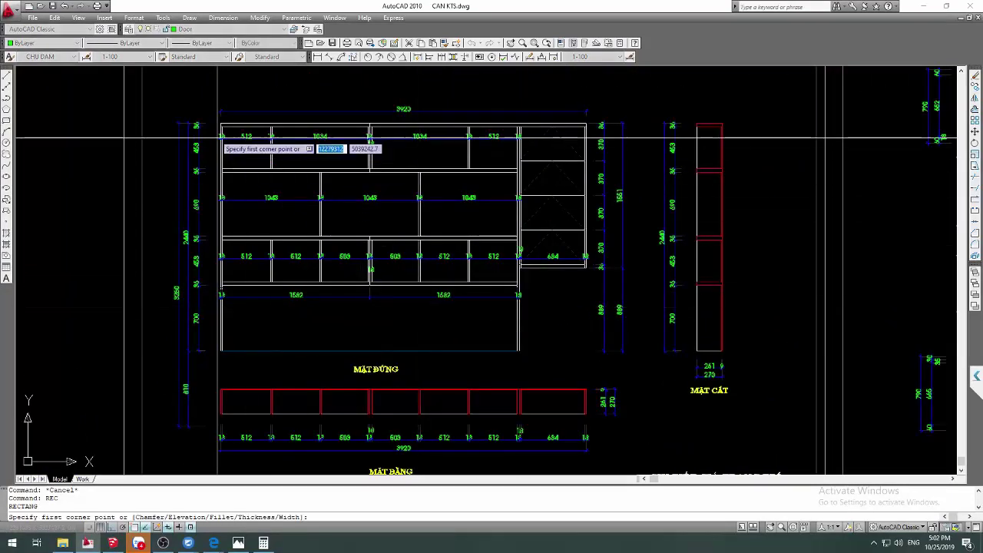
{"action": "scroll", "coordinate": [223, 126], "scroll_direction": "up", "scroll_amount": 2}
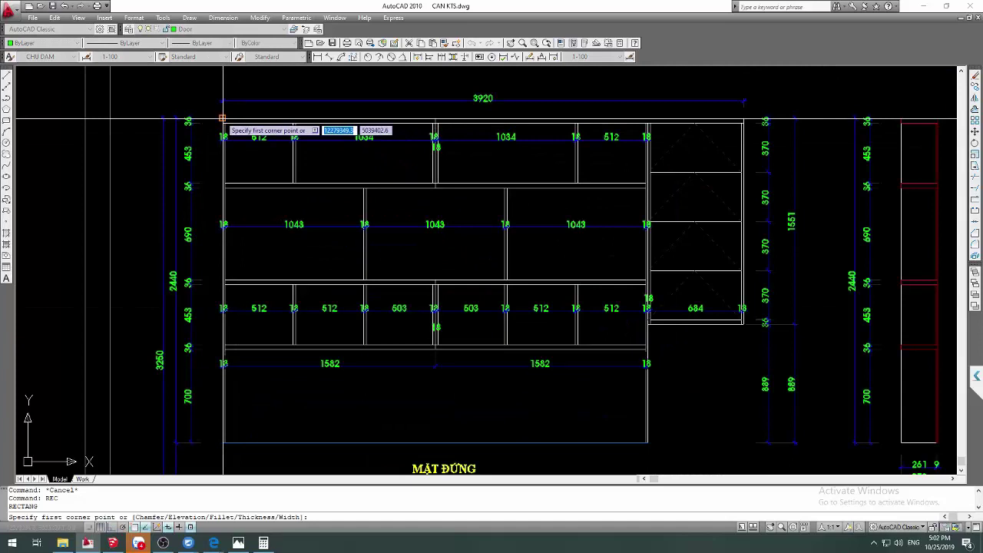
{"action": "left_click", "coordinate": [223, 119]}
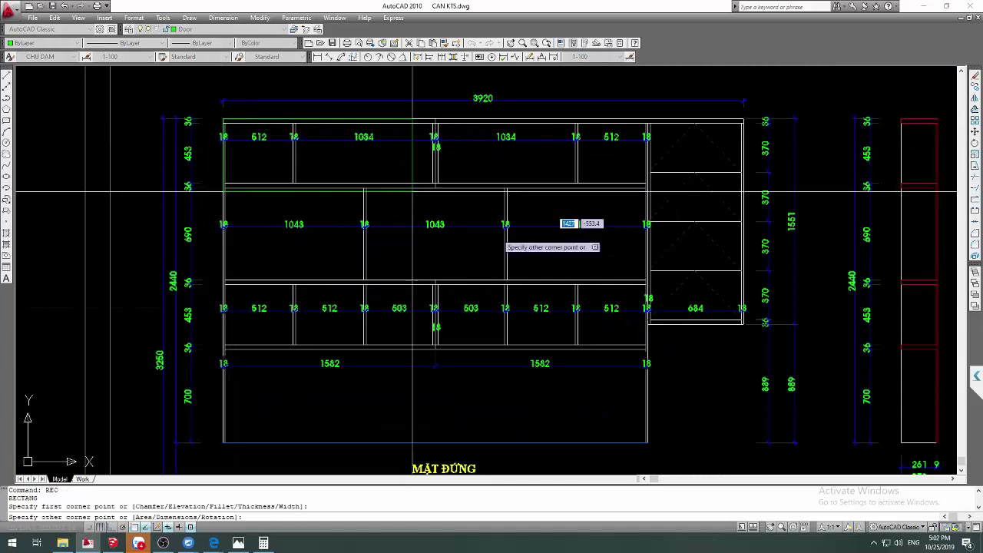
{"action": "scroll", "coordinate": [654, 358], "scroll_direction": "up", "scroll_amount": 2}
{"action": "scroll", "coordinate": [645, 355], "scroll_direction": "up", "scroll_amount": 2}
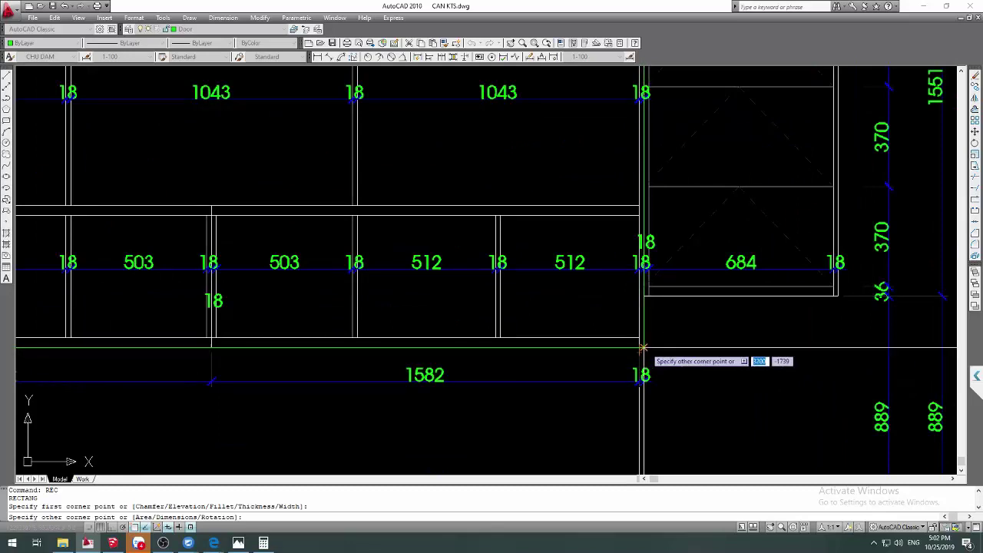
{"action": "key", "text": "Escape"}
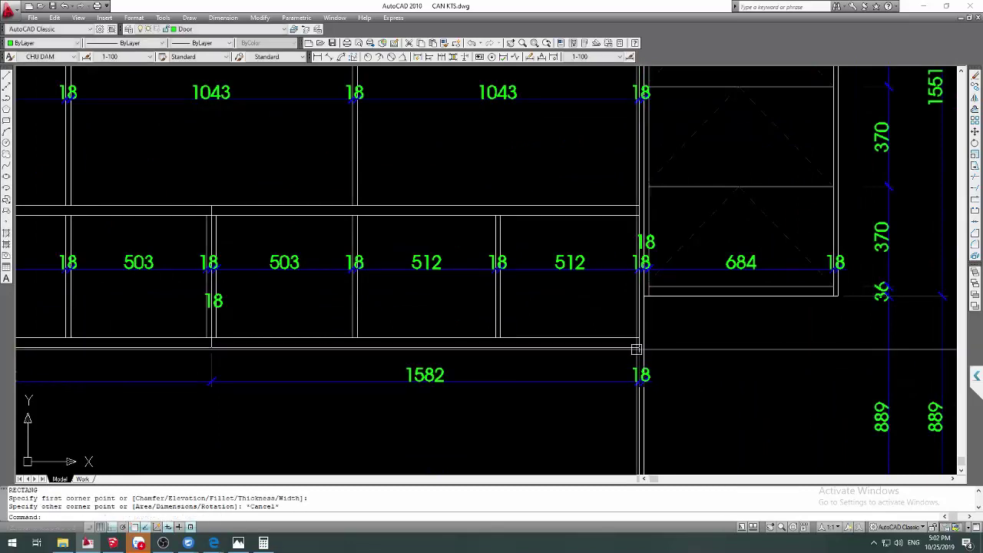
{"action": "scroll", "coordinate": [640, 347], "scroll_direction": "down", "scroll_amount": 4}
{"action": "scroll", "coordinate": [324, 363], "scroll_direction": "up", "scroll_amount": 1}
{"action": "type", "text": "PL"}
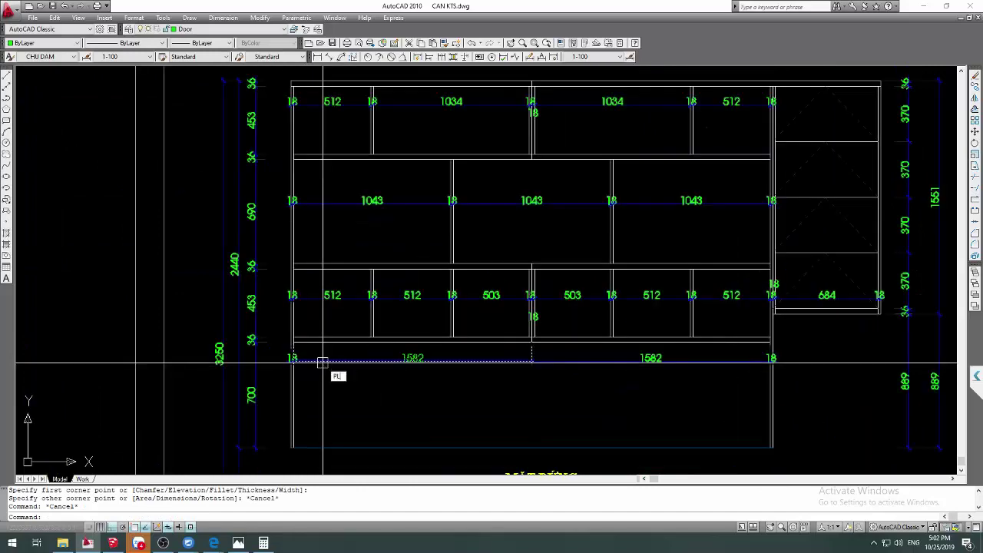
{"action": "key", "text": "Return"}
{"action": "scroll", "coordinate": [307, 353], "scroll_direction": "up", "scroll_amount": 2}
{"action": "scroll", "coordinate": [292, 344], "scroll_direction": "up", "scroll_amount": 3}
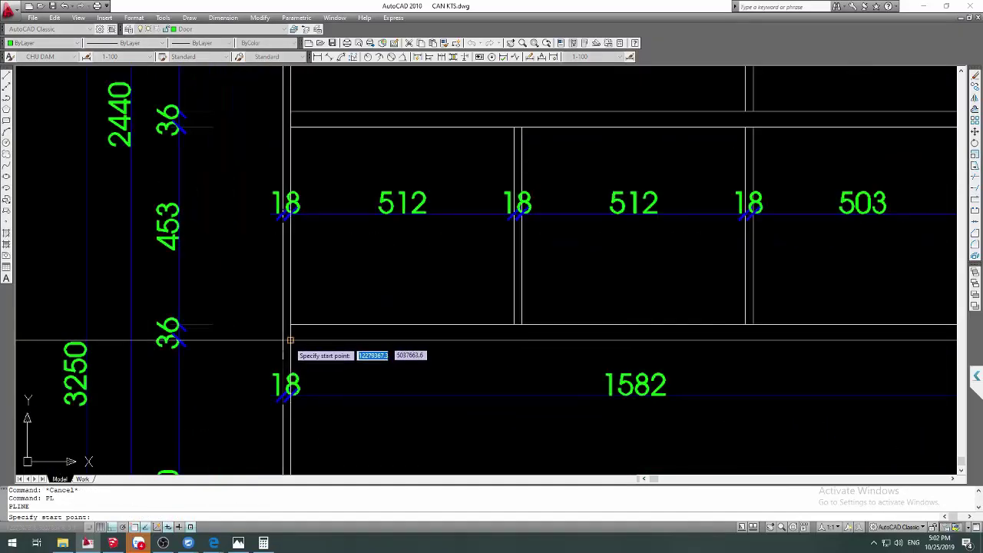
{"action": "key", "text": "Escape"}
{"action": "scroll", "coordinate": [290, 342], "scroll_direction": "up", "scroll_amount": 2}
{"action": "left_click", "coordinate": [290, 339]}
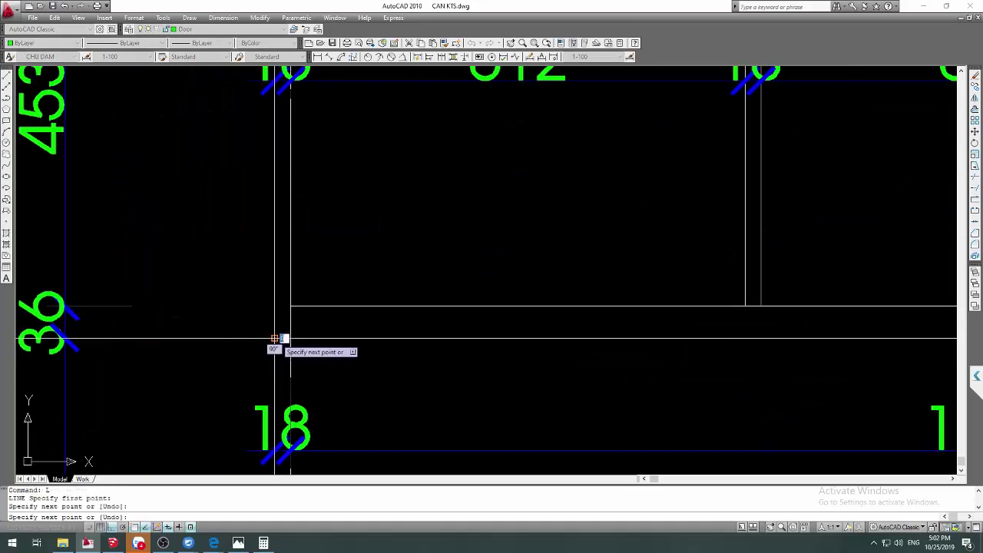
{"action": "key", "text": "Escape"}
{"action": "key", "text": "Escape"}
Start a polyline at the panel corner and place vertices through the 18/684 junction and 684 panel corner
{"action": "key", "text": "Return"}
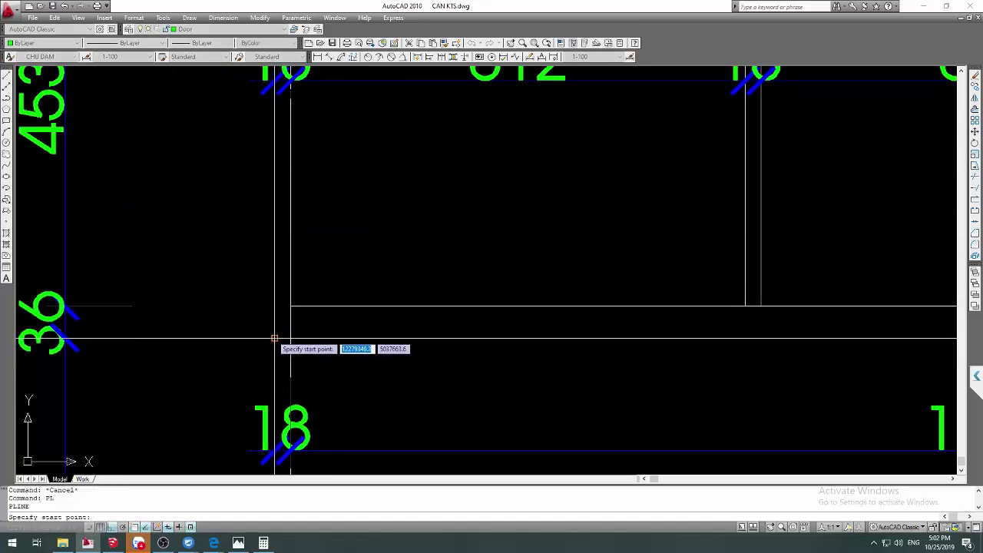
{"action": "left_click", "coordinate": [277, 341]}
{"action": "scroll", "coordinate": [305, 351], "scroll_direction": "down", "scroll_amount": 4}
{"action": "middle_click_drag", "start_coordinate": [857, 355], "coordinate": [461, 330]}
{"action": "scroll", "coordinate": [465, 330], "scroll_direction": "up", "scroll_amount": 2}
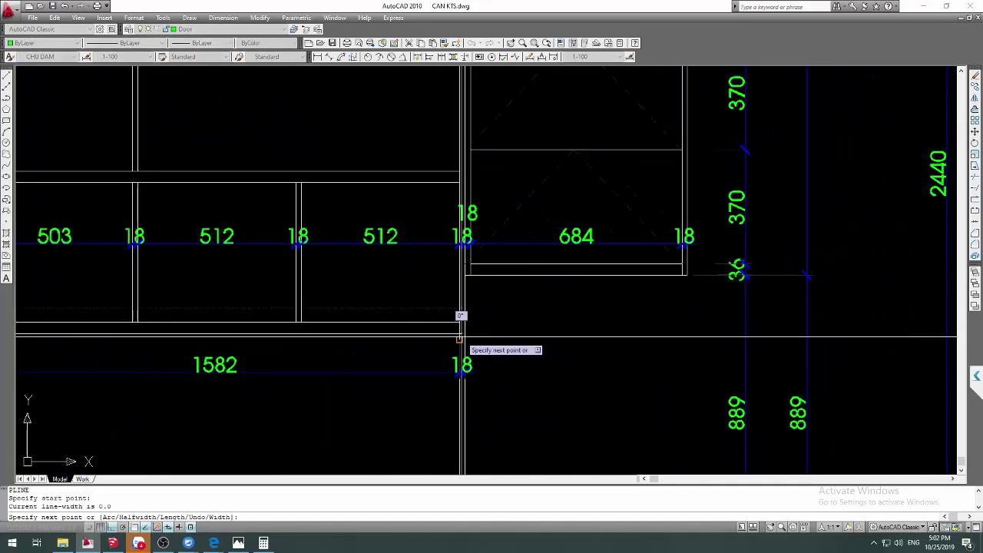
{"action": "scroll", "coordinate": [468, 330], "scroll_direction": "up", "scroll_amount": 3}
{"action": "left_click", "coordinate": [467, 330]}
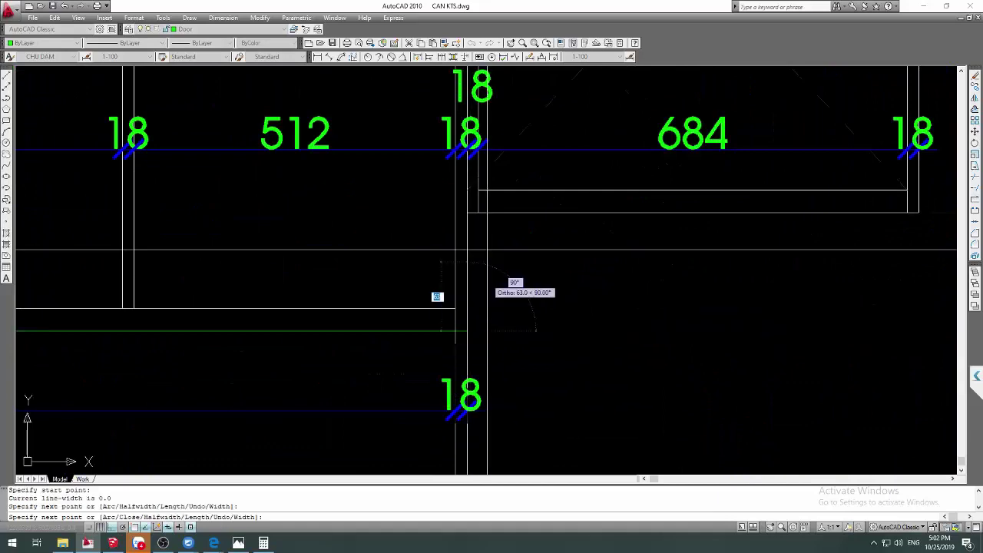
{"action": "left_click", "coordinate": [467, 212]}
{"action": "middle_click_drag", "start_coordinate": [593, 277], "coordinate": [298, 363]}
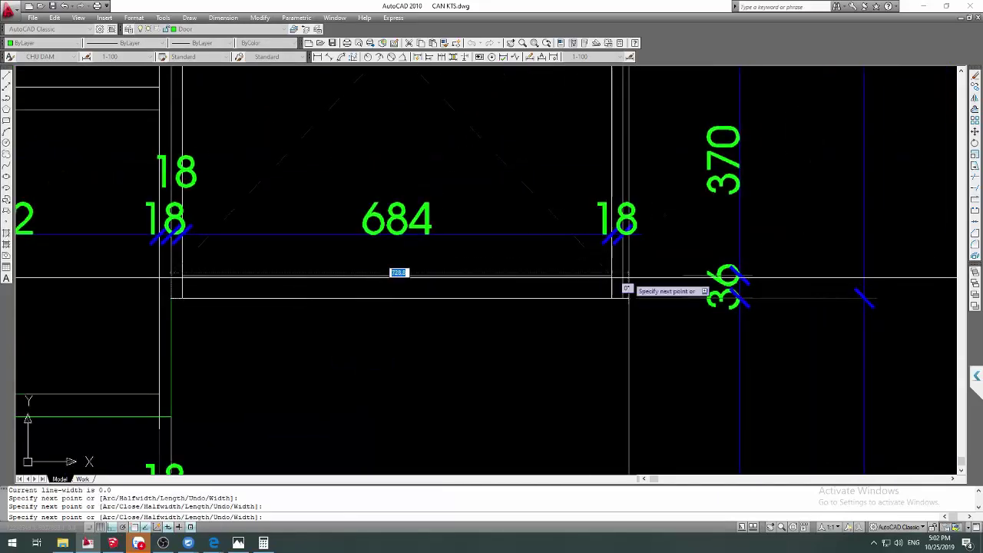
{"action": "left_click", "coordinate": [624, 296]}
Zoom around the remaining outline, then end the polyline before closing it
{"action": "scroll", "coordinate": [623, 294], "scroll_direction": "down", "scroll_amount": 5}
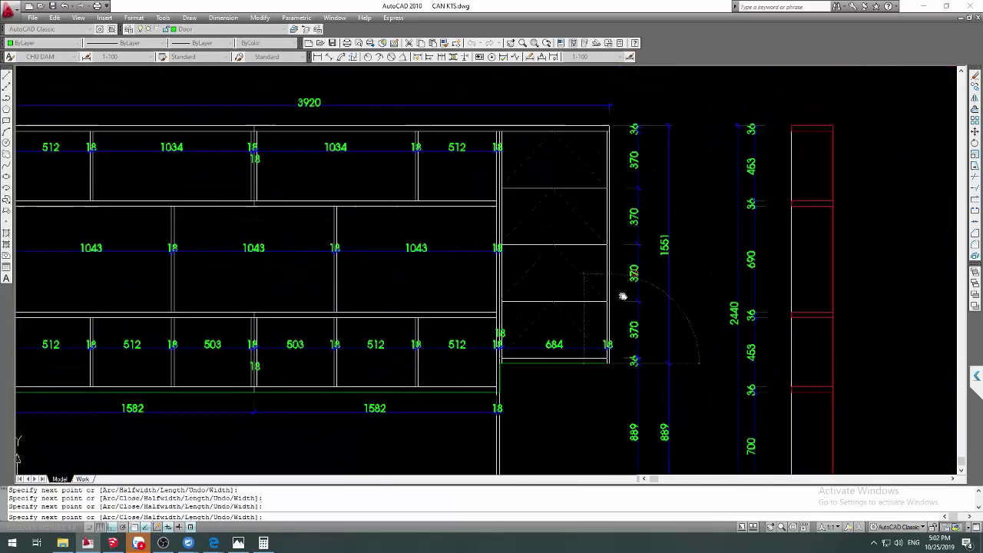
{"action": "scroll", "coordinate": [601, 179], "scroll_direction": "up", "scroll_amount": 2}
{"action": "scroll", "coordinate": [603, 168], "scroll_direction": "up", "scroll_amount": 2}
{"action": "scroll", "coordinate": [449, 177], "scroll_direction": "down", "scroll_amount": 2}
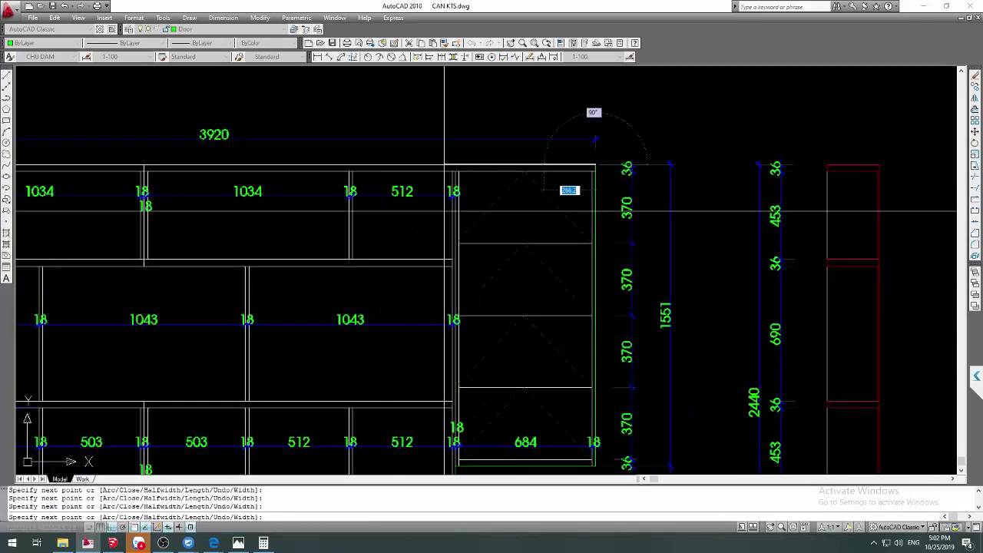
{"action": "scroll", "coordinate": [461, 192], "scroll_direction": "down", "scroll_amount": 3}
{"action": "scroll", "coordinate": [484, 200], "scroll_direction": "up", "scroll_amount": 2}
{"action": "scroll", "coordinate": [484, 199], "scroll_direction": "up", "scroll_amount": 3}
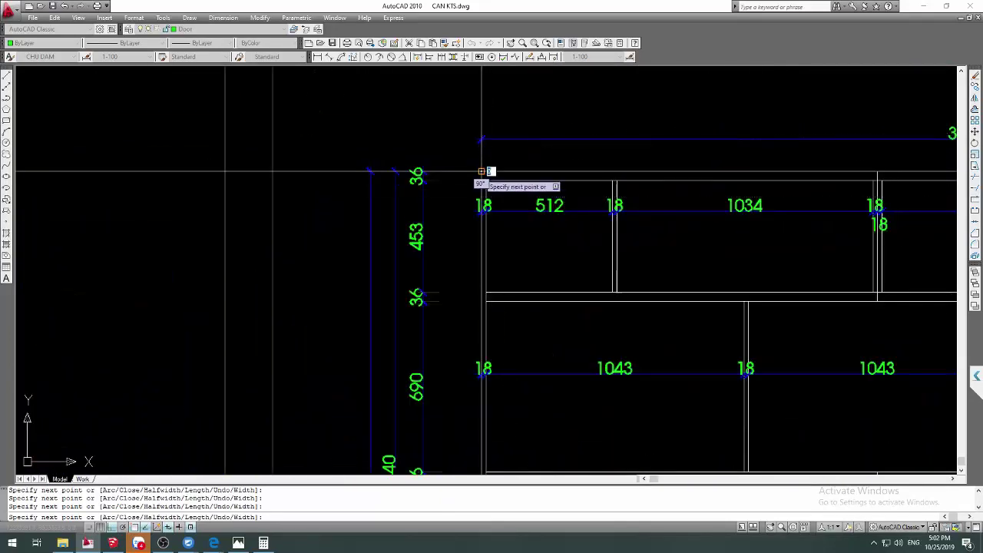
{"action": "scroll", "coordinate": [482, 173], "scroll_direction": "down", "scroll_amount": 2}
{"action": "scroll", "coordinate": [472, 200], "scroll_direction": "down", "scroll_amount": 2}
{"action": "scroll", "coordinate": [505, 268], "scroll_direction": "up", "scroll_amount": 2}
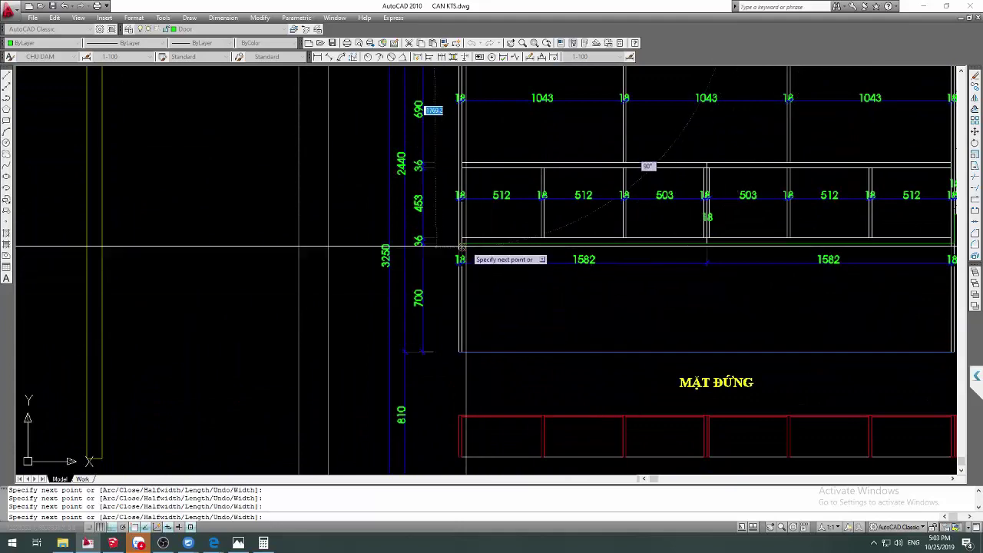
{"action": "scroll", "coordinate": [461, 248], "scroll_direction": "up", "scroll_amount": 4}
{"action": "key", "text": "Escape"}
Start moving a line of the cabinet drawing, then cancel the move
{"action": "scroll", "coordinate": [500, 269], "scroll_direction": "down", "scroll_amount": 5}
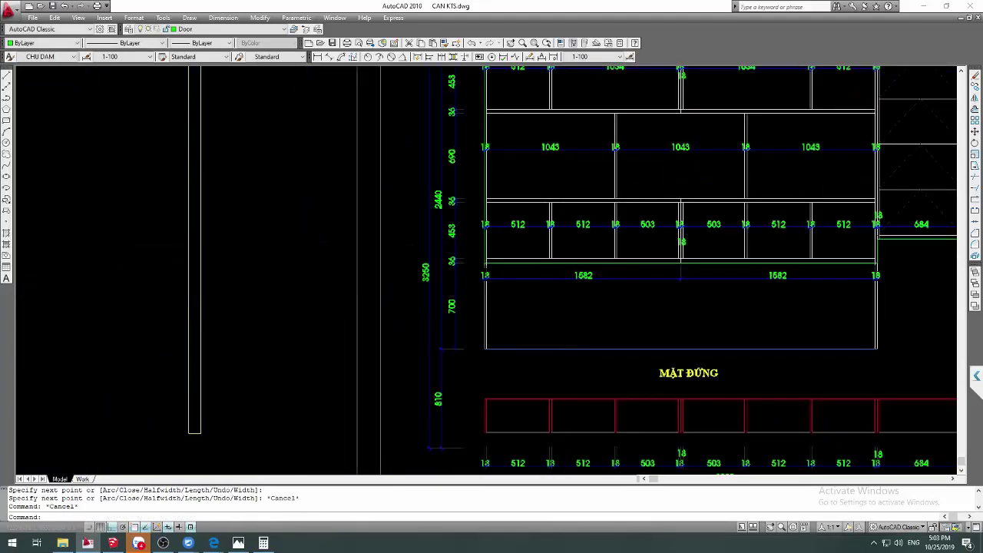
{"action": "scroll", "coordinate": [492, 277], "scroll_direction": "down", "scroll_amount": 3}
{"action": "scroll", "coordinate": [512, 282], "scroll_direction": "up", "scroll_amount": 3}
{"action": "type", "text": "M"}
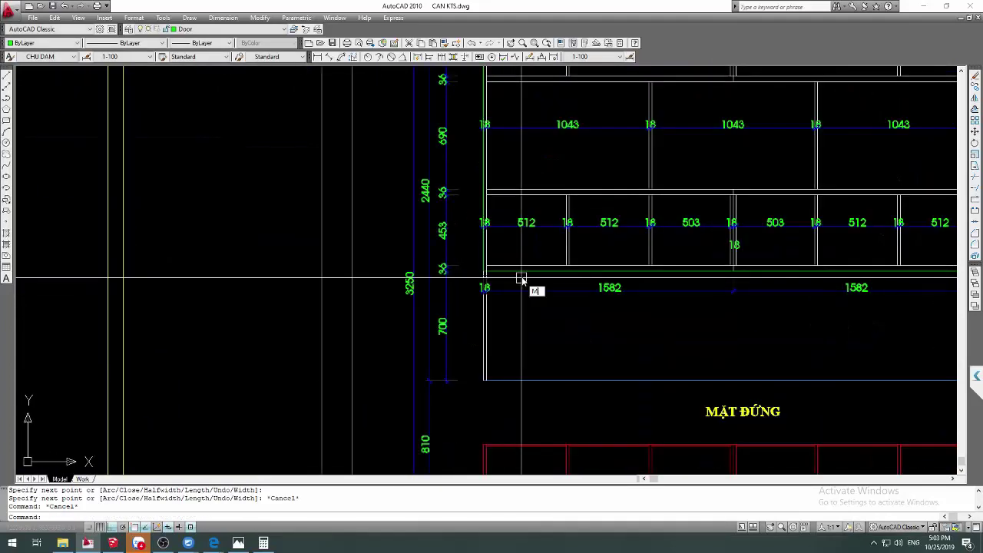
{"action": "key", "text": "Return"}
{"action": "left_click", "coordinate": [520, 272]}
{"action": "key", "text": "Return"}
{"action": "scroll", "coordinate": [520, 272], "scroll_direction": "down", "scroll_amount": 5}
{"action": "left_click", "coordinate": [507, 253]}
{"action": "scroll", "coordinate": [507, 275], "scroll_direction": "up", "scroll_amount": 2}
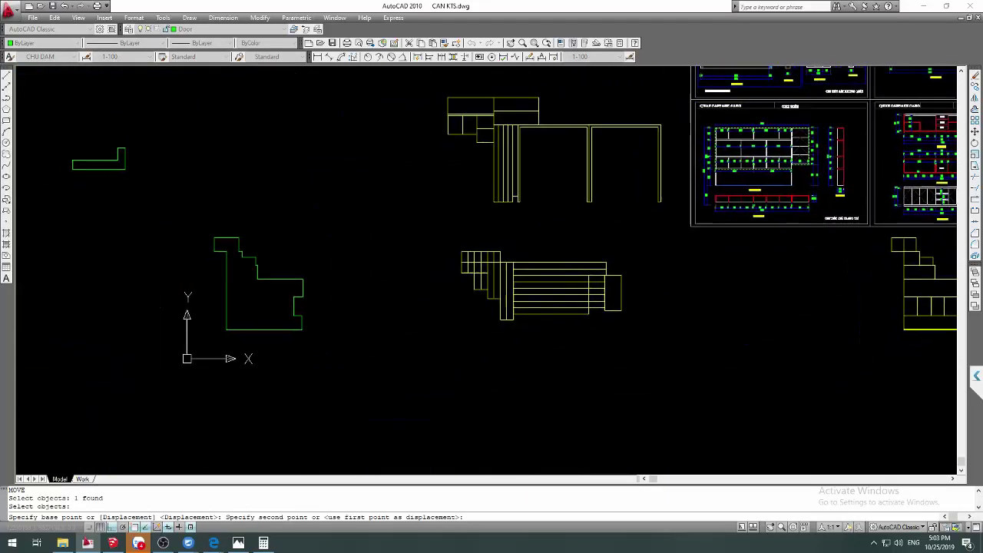
{"action": "scroll", "coordinate": [263, 204], "scroll_direction": "down", "scroll_amount": 3}
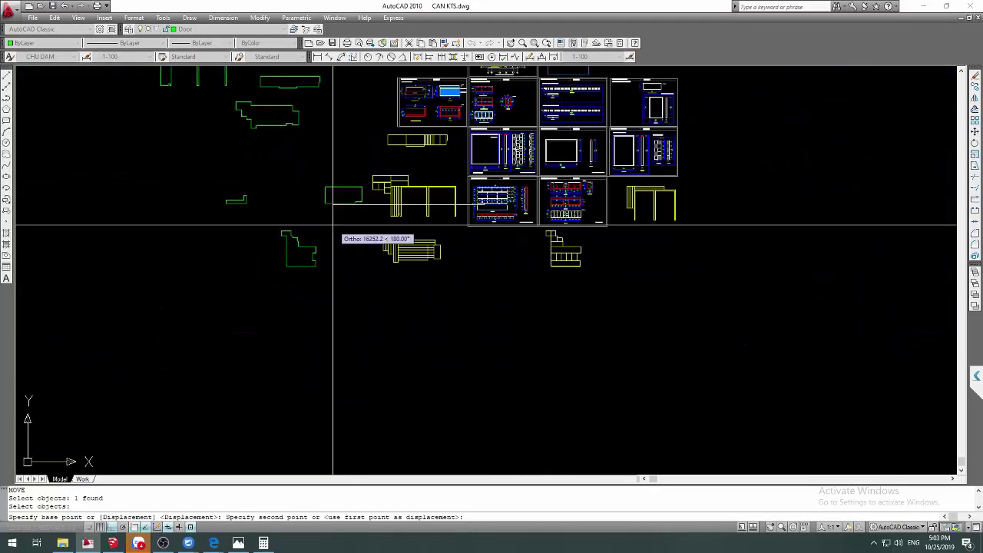
{"action": "key", "text": "Escape"}
Draw a rectangle from the top-left to bottom-right corner of the 3200-wide kitchen elevation
{"action": "scroll", "coordinate": [510, 221], "scroll_direction": "up", "scroll_amount": 2}
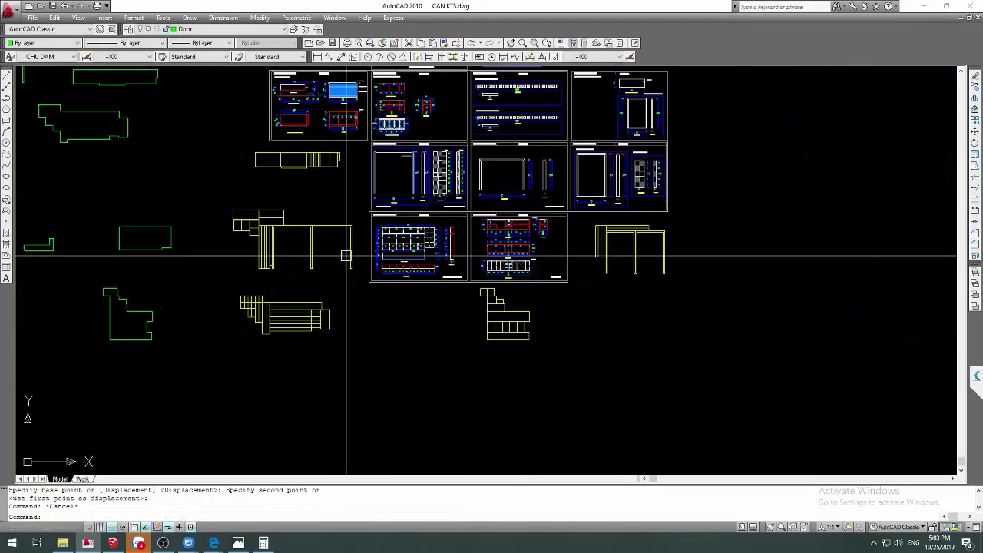
{"action": "scroll", "coordinate": [446, 281], "scroll_direction": "up", "scroll_amount": 2}
{"action": "scroll", "coordinate": [456, 297], "scroll_direction": "up", "scroll_amount": 2}
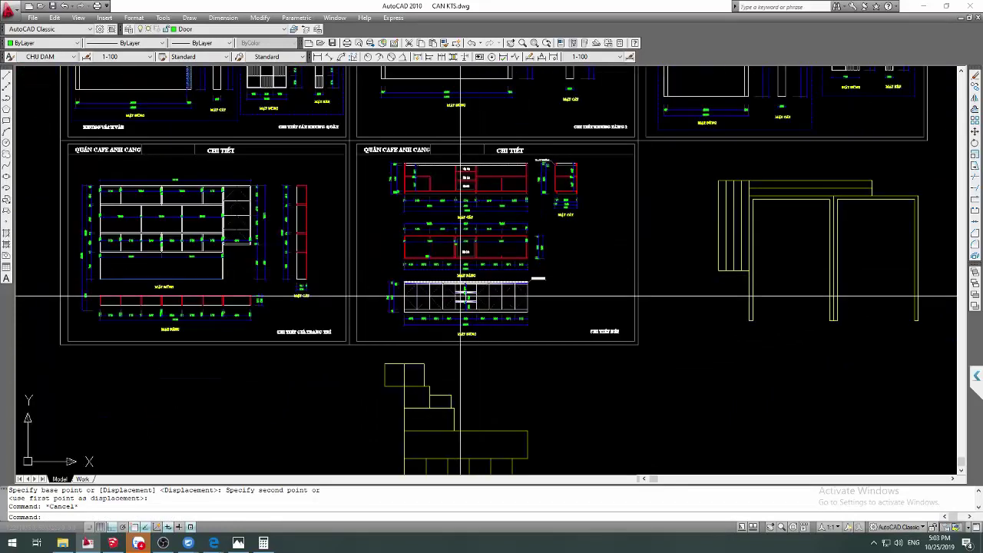
{"action": "scroll", "coordinate": [458, 285], "scroll_direction": "up", "scroll_amount": 2}
{"action": "scroll", "coordinate": [432, 270], "scroll_direction": "up", "scroll_amount": 2}
{"action": "key", "text": "Escape"}
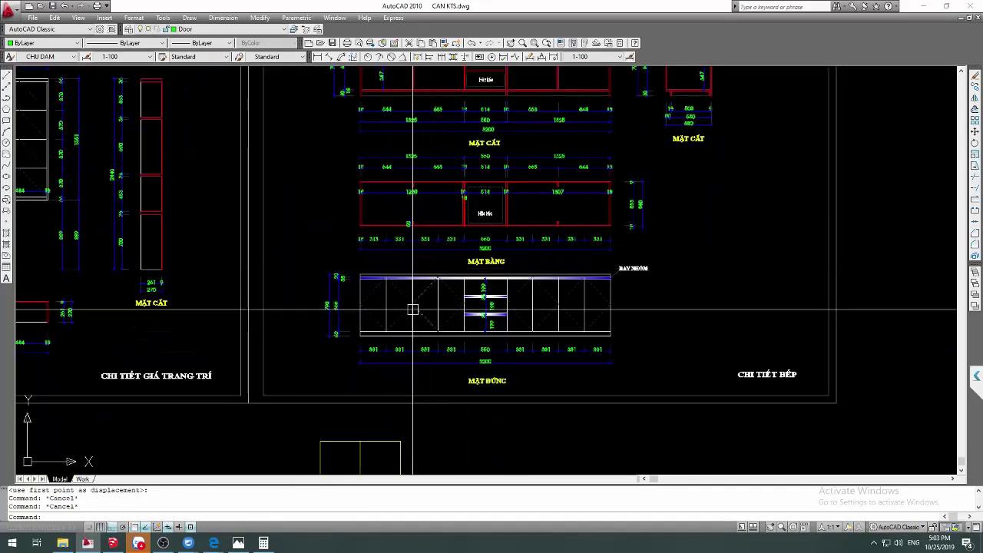
{"action": "type", "text": "REC"}
{"action": "key", "text": "Return"}
{"action": "scroll", "coordinate": [367, 282], "scroll_direction": "up", "scroll_amount": 5}
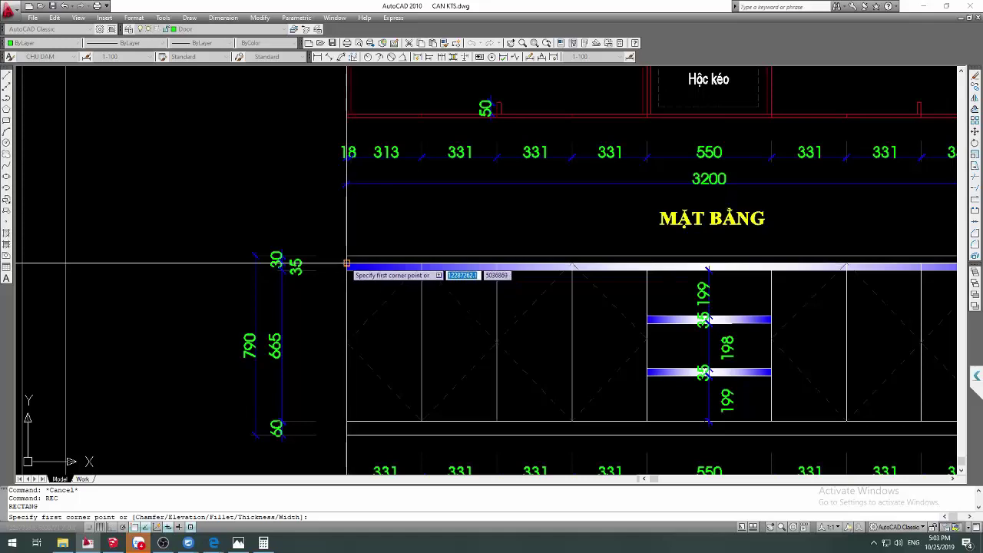
{"action": "left_click", "coordinate": [347, 263]}
{"action": "scroll", "coordinate": [347, 264], "scroll_direction": "down", "scroll_amount": 2}
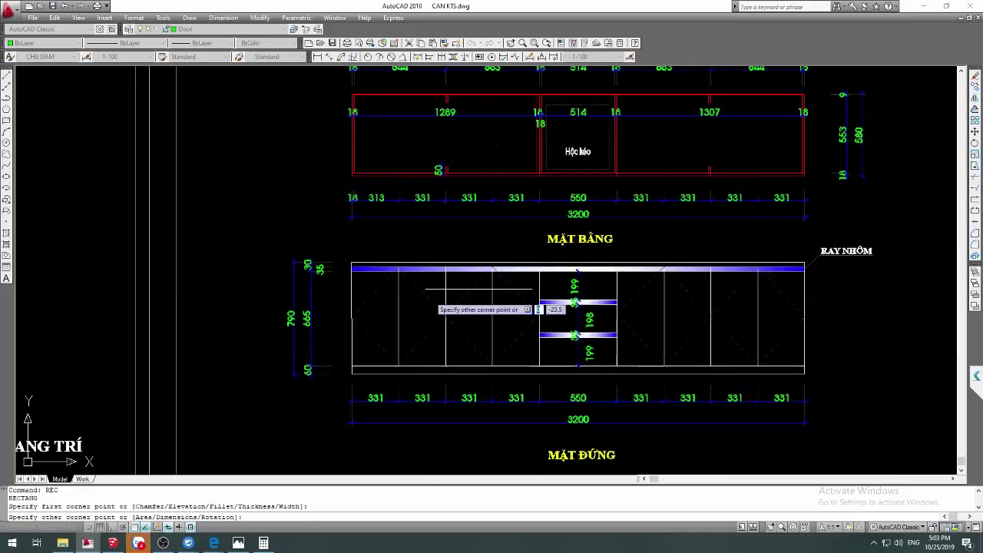
{"action": "left_click", "coordinate": [789, 375]}
Begin moving the new rectangle with M, then cancel so it stays in place
{"action": "type", "text": "m"}
{"action": "key", "text": "Return"}
{"action": "left_click", "coordinate": [803, 358]}
{"action": "key", "text": "Return"}
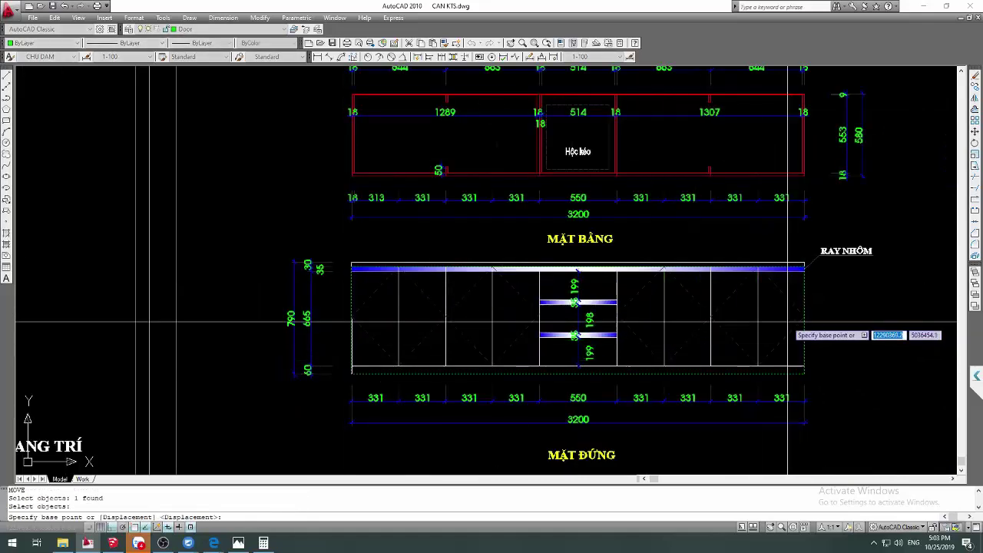
{"action": "left_click", "coordinate": [787, 323]}
{"action": "scroll", "coordinate": [788, 322], "scroll_direction": "down", "scroll_amount": 4}
{"action": "scroll", "coordinate": [537, 307], "scroll_direction": "down", "scroll_amount": 2}
{"action": "scroll", "coordinate": [389, 292], "scroll_direction": "down", "scroll_amount": 1}
{"action": "scroll", "coordinate": [389, 292], "scroll_direction": "up", "scroll_amount": 2}
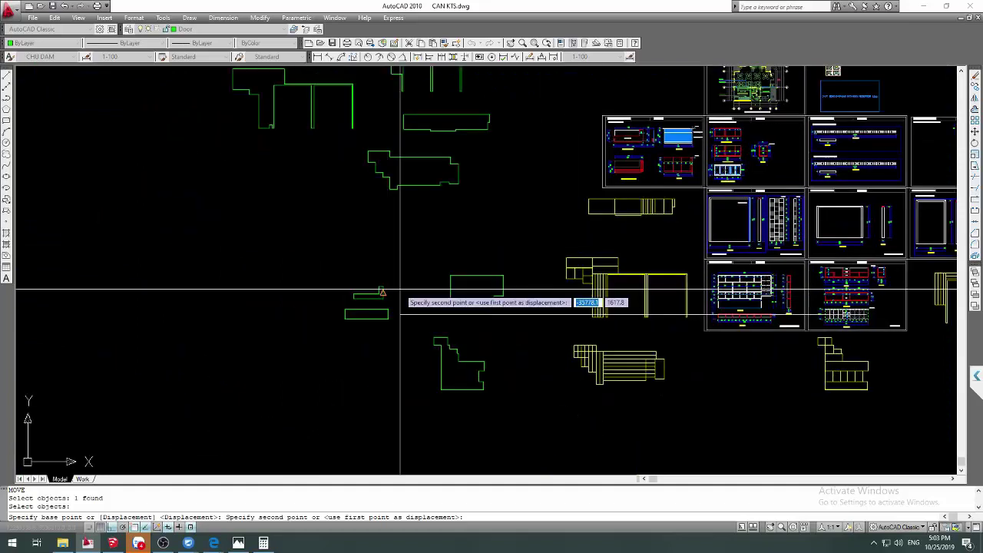
{"action": "key", "text": "Escape"}
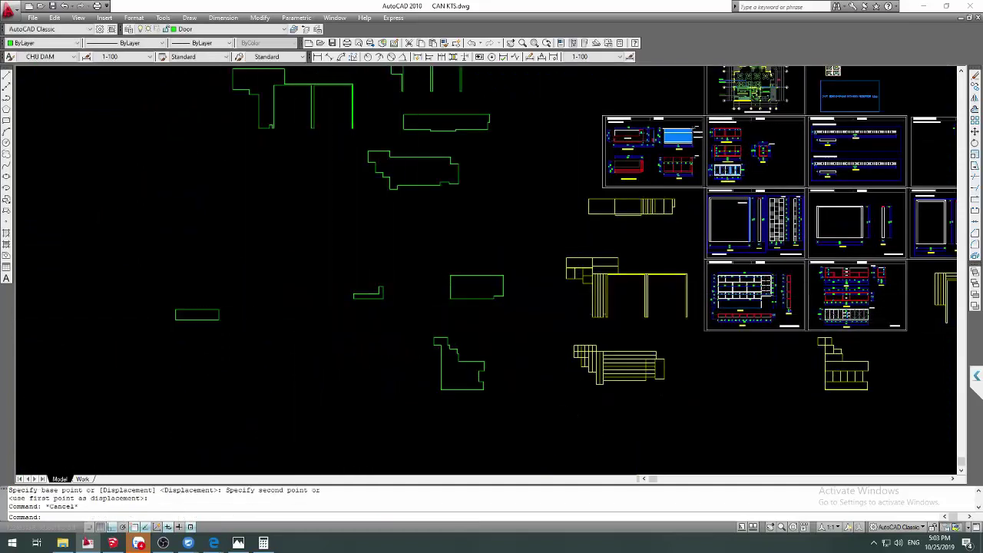
{"action": "scroll", "coordinate": [673, 165], "scroll_direction": "down", "scroll_amount": 2}
{"action": "scroll", "coordinate": [790, 279], "scroll_direction": "up", "scroll_amount": 1}
{"action": "scroll", "coordinate": [755, 283], "scroll_direction": "up", "scroll_amount": 1}
Zoom and pan the view to centre the detail sheets
{"action": "scroll", "coordinate": [652, 288], "scroll_direction": "up", "scroll_amount": 1}
{"action": "key", "text": "Escape"}
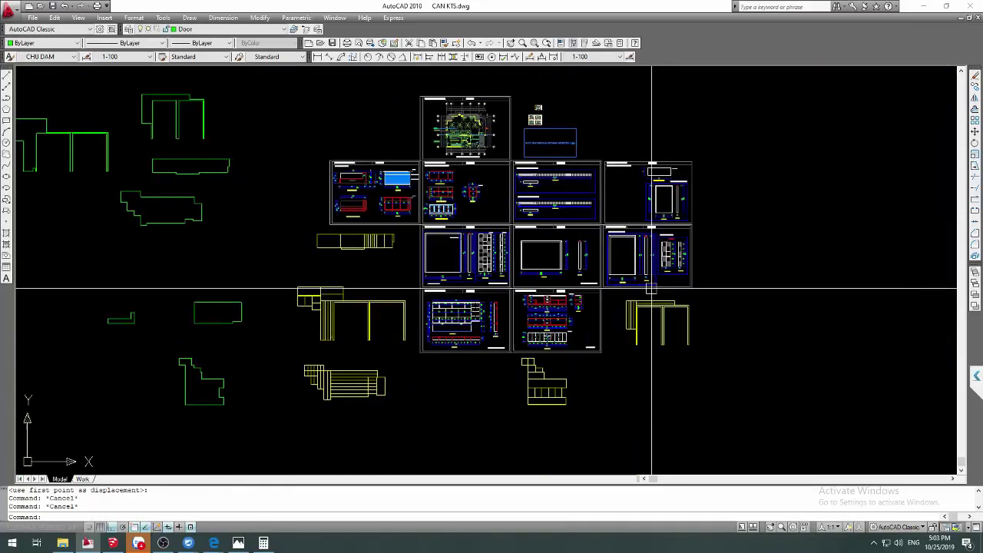
{"action": "scroll", "coordinate": [552, 330], "scroll_direction": "up", "scroll_amount": 2}
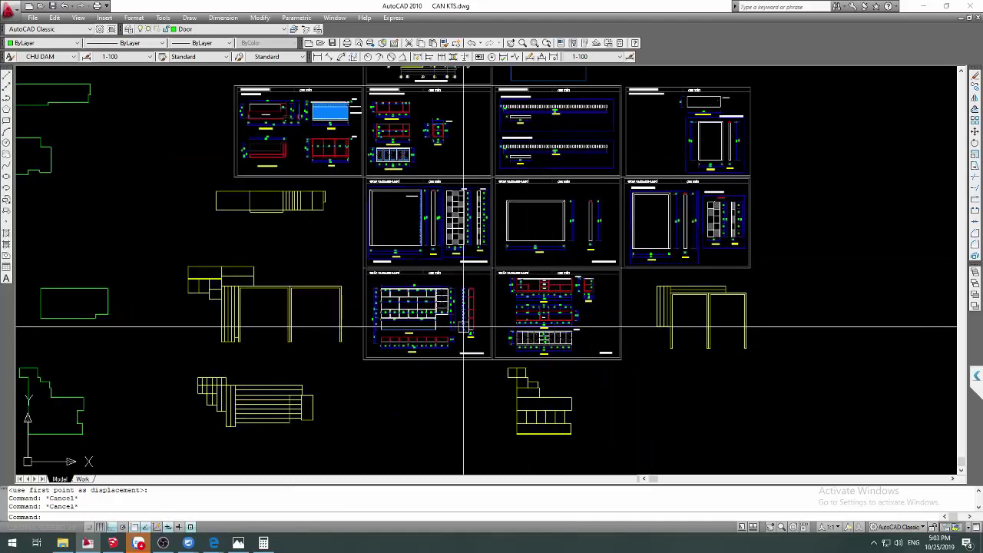
{"action": "scroll", "coordinate": [457, 268], "scroll_direction": "up", "scroll_amount": 1}
{"action": "scroll", "coordinate": [550, 367], "scroll_direction": "up", "scroll_amount": 1}
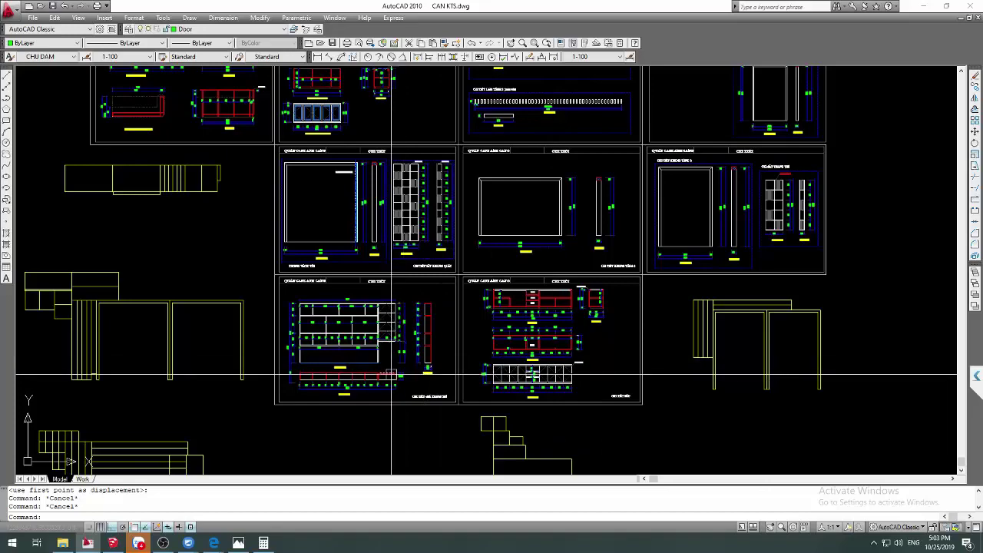
{"action": "middle_click_drag", "start_coordinate": [397, 342], "coordinate": [433, 398]}
{"action": "scroll", "coordinate": [361, 231], "scroll_direction": "up", "scroll_amount": 3}
{"action": "scroll", "coordinate": [384, 277], "scroll_direction": "up", "scroll_amount": 1}
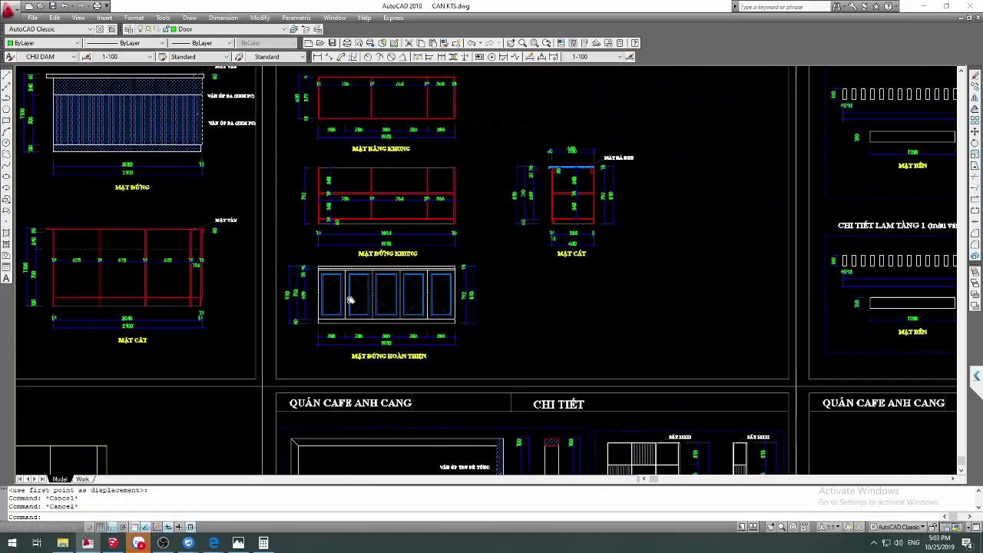
{"action": "scroll", "coordinate": [393, 286], "scroll_direction": "up", "scroll_amount": 1}
{"action": "scroll", "coordinate": [365, 227], "scroll_direction": "down", "scroll_amount": 1}
{"action": "scroll", "coordinate": [372, 222], "scroll_direction": "up", "scroll_amount": 2}
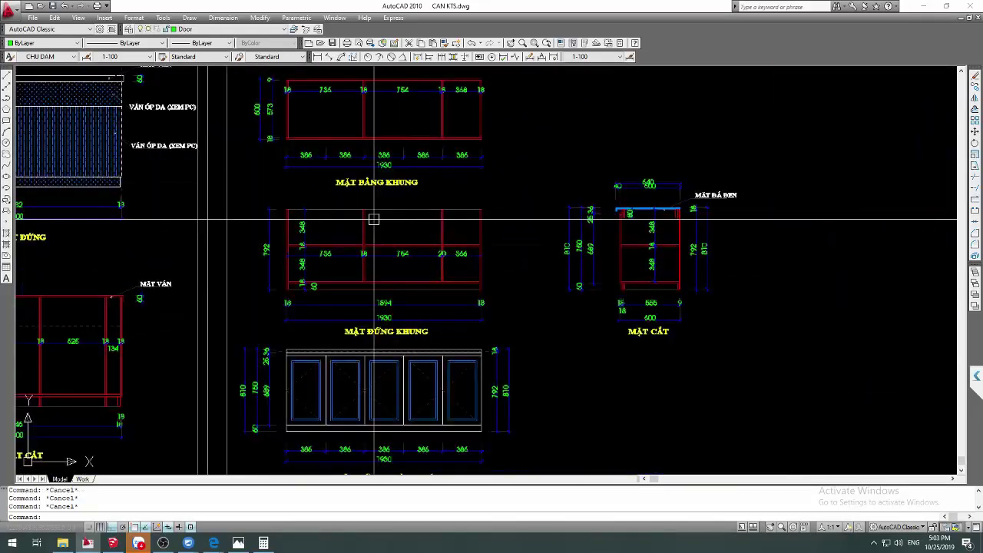
{"action": "type", "text": "REC"}
Start a rectangle at the frame elevation's top-left corner, then cancel it
{"action": "key", "text": "Return"}
{"action": "scroll", "coordinate": [298, 228], "scroll_direction": "up", "scroll_amount": 2}
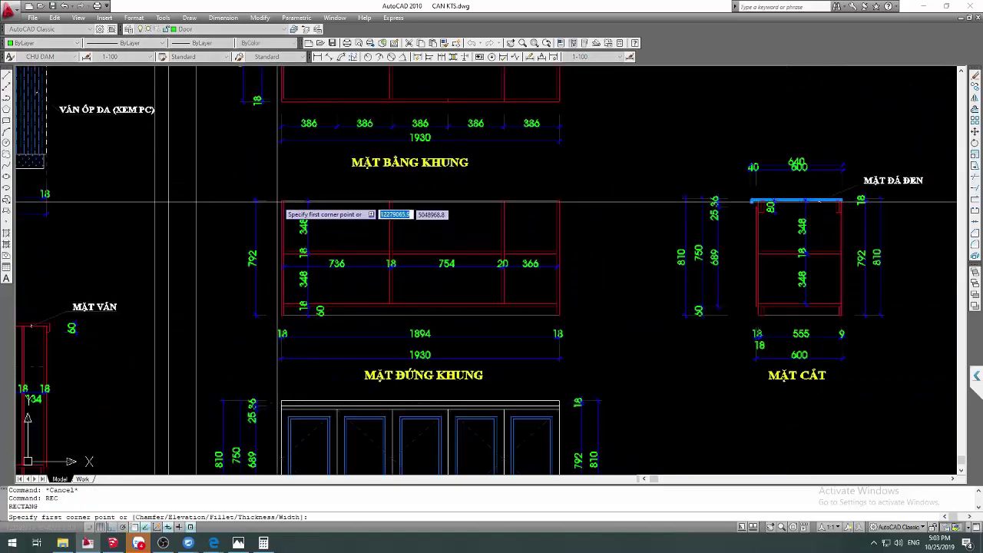
{"action": "left_click", "coordinate": [282, 202]}
{"action": "scroll", "coordinate": [553, 315], "scroll_direction": "up", "scroll_amount": 2}
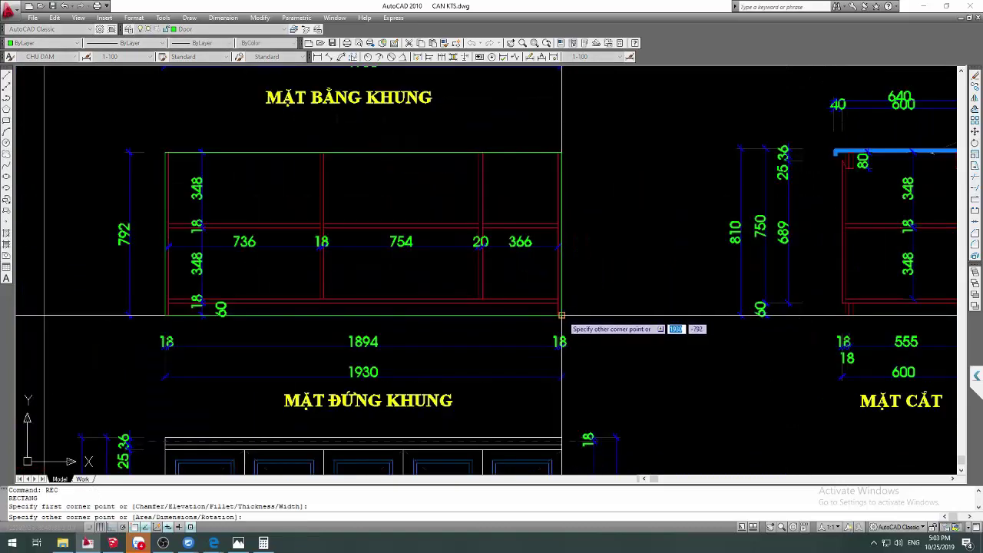
{"action": "key", "text": "Escape"}
Select the traced rectangle for moving, zoom out, toggle ortho with F8, then cancel
{"action": "type", "text": "m"}
{"action": "key", "text": "Return"}
{"action": "left_click", "coordinate": [563, 282]}
{"action": "key", "text": "Return"}
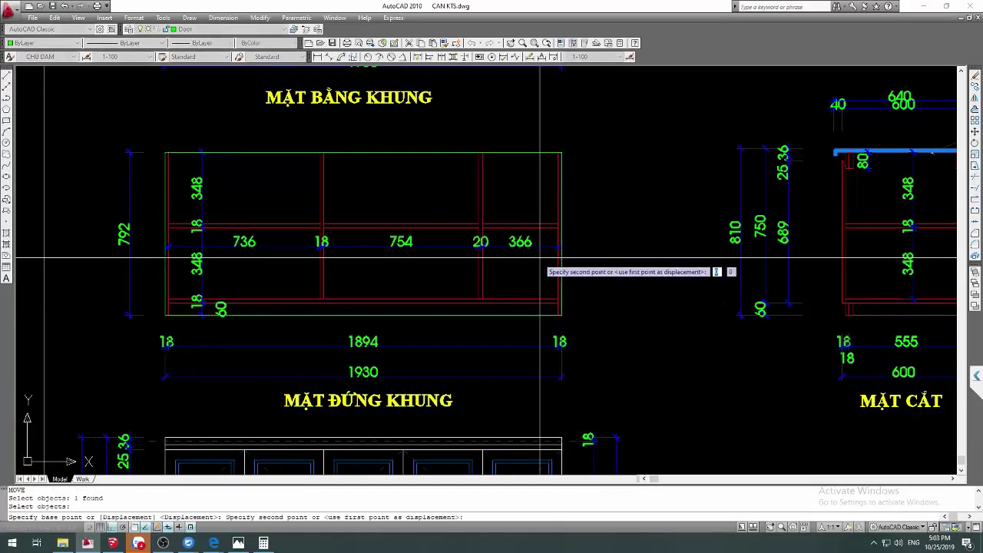
{"action": "scroll", "coordinate": [546, 272], "scroll_direction": "down", "scroll_amount": 8}
{"action": "scroll", "coordinate": [496, 329], "scroll_direction": "down", "scroll_amount": 2}
{"action": "scroll", "coordinate": [628, 183], "scroll_direction": "down", "scroll_amount": 3}
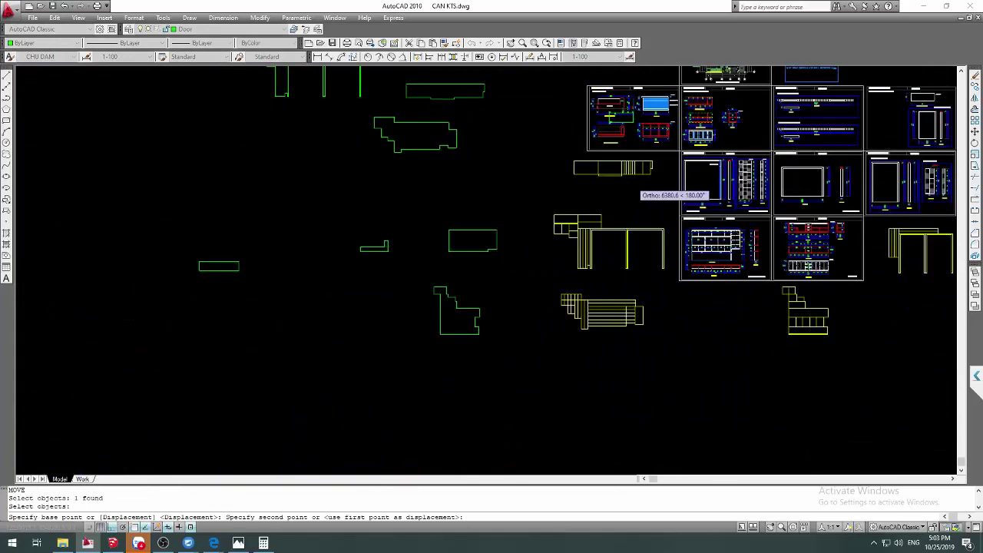
{"action": "scroll", "coordinate": [391, 264], "scroll_direction": "down", "scroll_amount": 3}
{"action": "key", "text": "F8"}
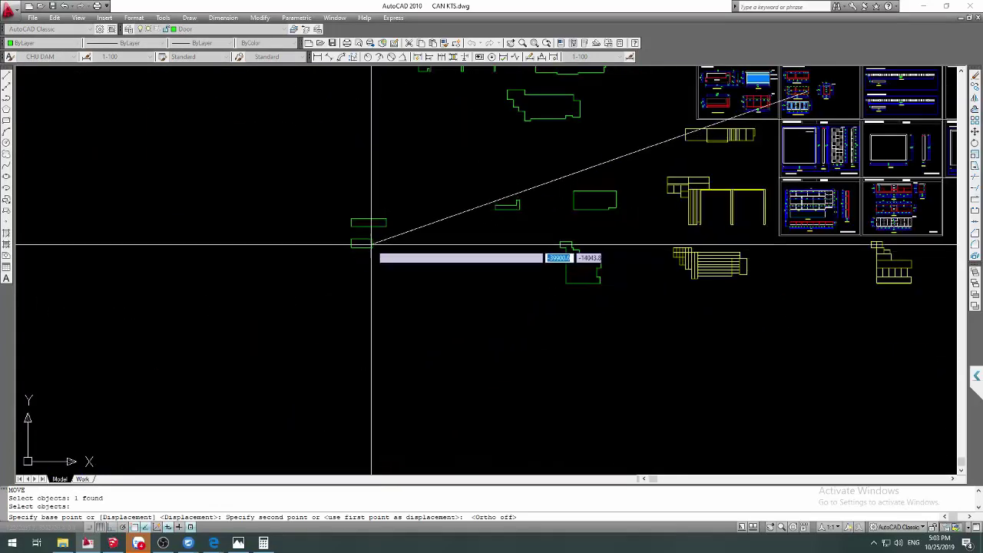
{"action": "key", "text": "Escape"}
{"action": "scroll", "coordinate": [530, 296], "scroll_direction": "up", "scroll_amount": 1}
{"action": "scroll", "coordinate": [530, 296], "scroll_direction": "down", "scroll_amount": 1}
{"action": "scroll", "coordinate": [546, 265], "scroll_direction": "up", "scroll_amount": 1}
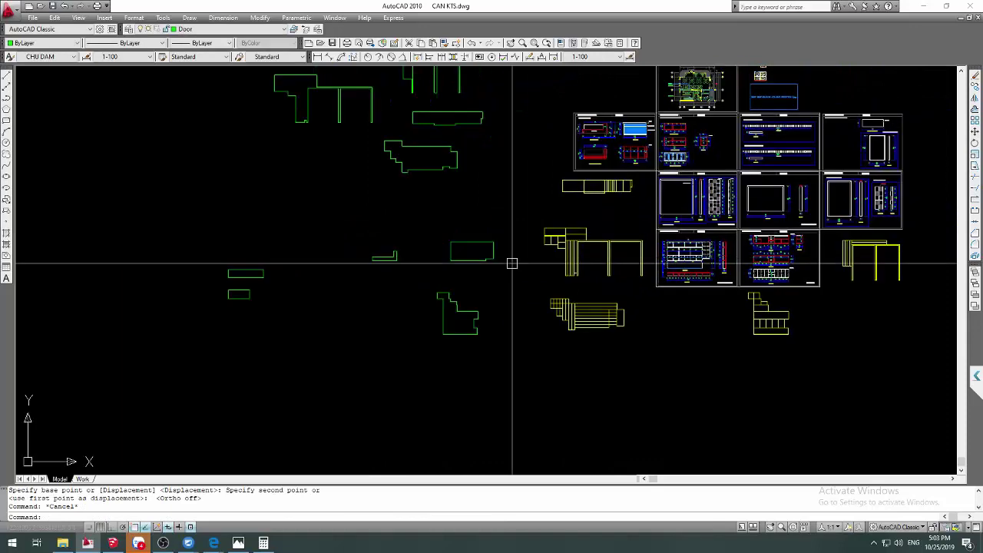
Move the traced rectangle beside the other collected outlines on the left
{"action": "type", "text": "m"}
{"action": "key", "text": "Return"}
{"action": "left_click", "coordinate": [487, 257]}
{"action": "key", "text": "Return"}
{"action": "left_click", "coordinate": [487, 257]}
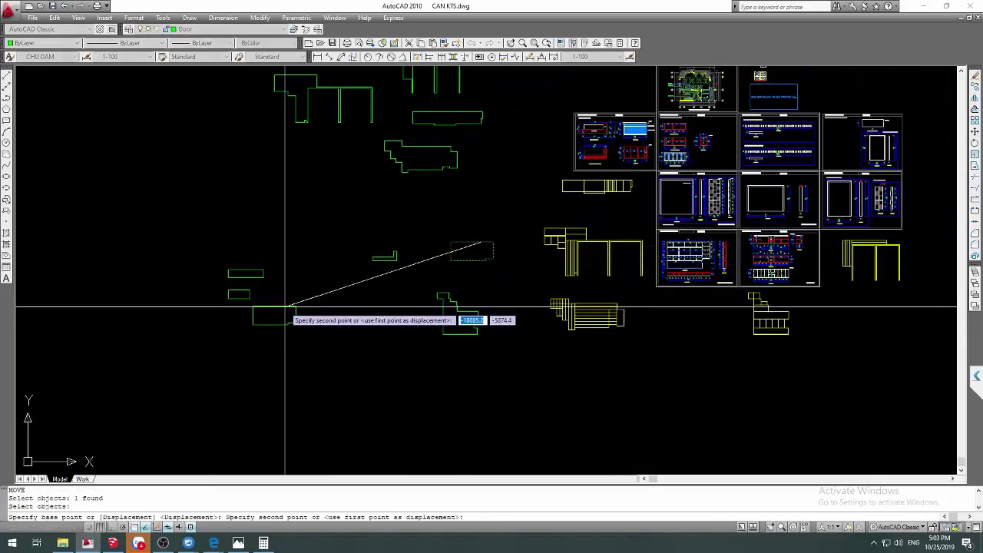
{"action": "left_click", "coordinate": [297, 323]}
{"action": "key", "text": "Escape"}
Pan and zoom to bring the café counter detail sheet into view
{"action": "scroll", "coordinate": [692, 212], "scroll_direction": "up", "scroll_amount": 1}
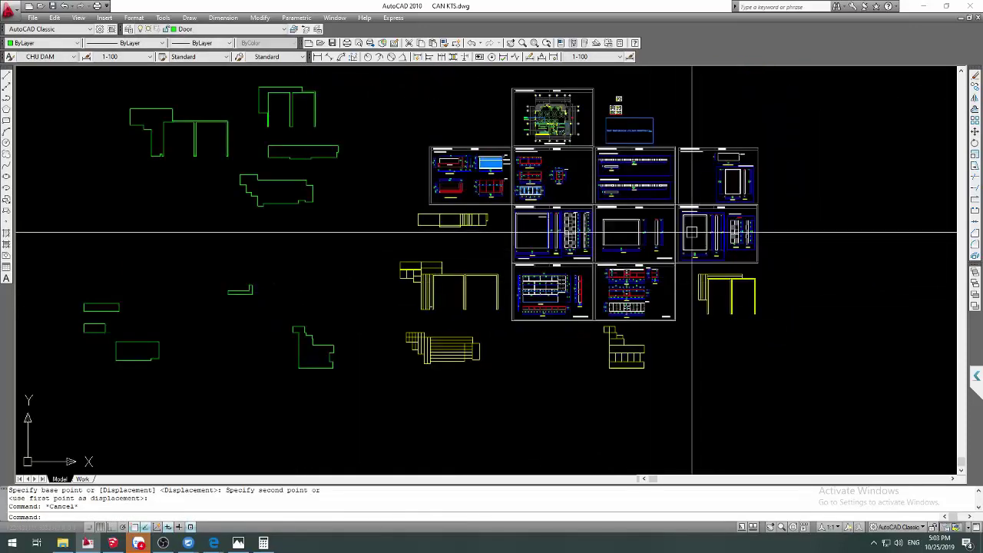
{"action": "scroll", "coordinate": [681, 213], "scroll_direction": "up", "scroll_amount": 2}
{"action": "key", "text": "Escape"}
{"action": "middle_click_drag", "start_coordinate": [659, 261], "coordinate": [632, 255]}
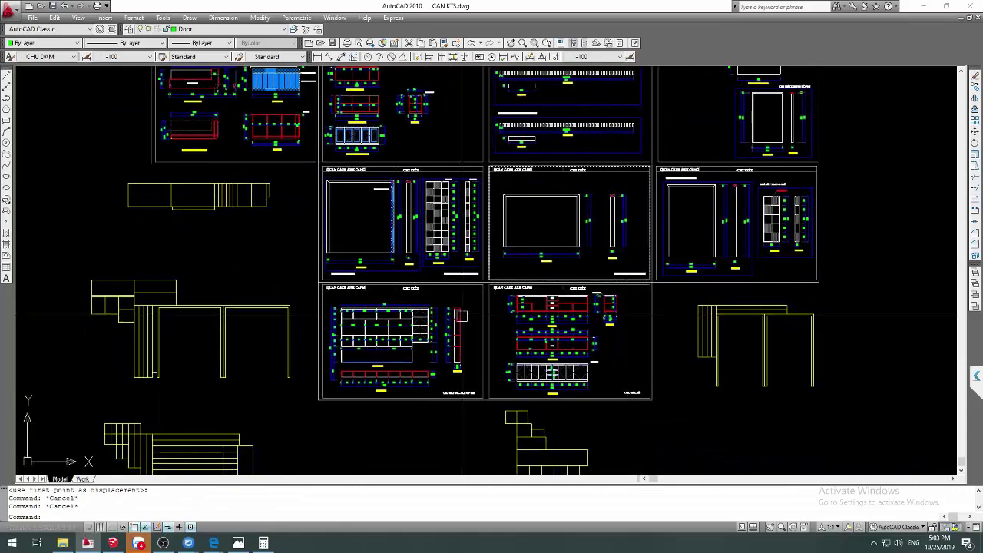
{"action": "scroll", "coordinate": [428, 340], "scroll_direction": "up", "scroll_amount": 2}
{"action": "mouse_move", "coordinate": [620, 331]}
{"action": "middle_mouse_down"}
{"action": "mouse_move", "coordinate": [589, 336]}
{"action": "mouse_move", "coordinate": [565, 360]}
{"action": "middle_mouse_up"}
{"action": "scroll", "coordinate": [578, 361], "scroll_direction": "up", "scroll_amount": 1}
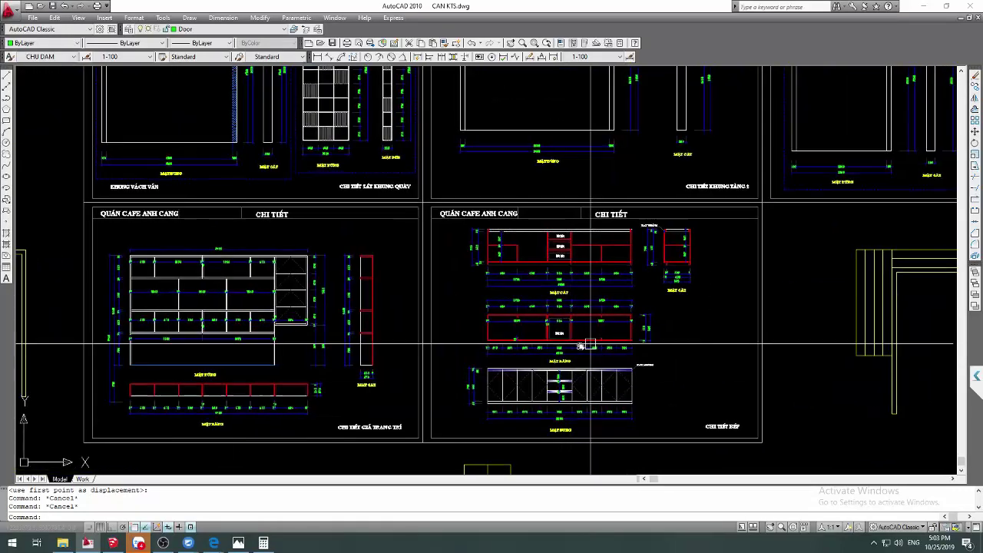
{"action": "scroll", "coordinate": [557, 269], "scroll_direction": "up", "scroll_amount": 1}
{"action": "scroll", "coordinate": [557, 269], "scroll_direction": "down", "scroll_amount": 2}
{"action": "scroll", "coordinate": [540, 276], "scroll_direction": "down", "scroll_amount": 1}
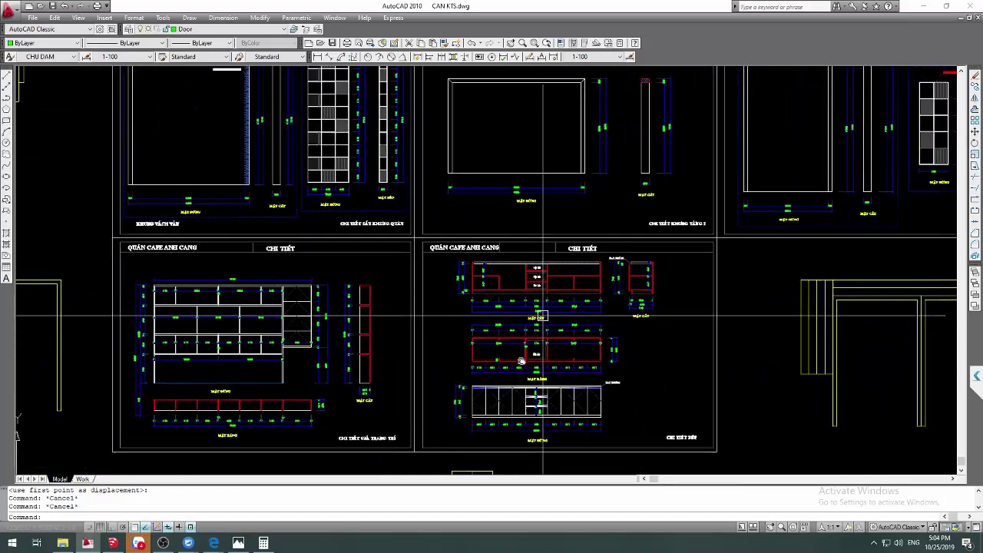
{"action": "scroll", "coordinate": [534, 295], "scroll_direction": "down", "scroll_amount": 1}
{"action": "scroll", "coordinate": [533, 296], "scroll_direction": "down", "scroll_amount": 1}
{"action": "middle_click_drag", "start_coordinate": [535, 383], "coordinate": [534, 398]}
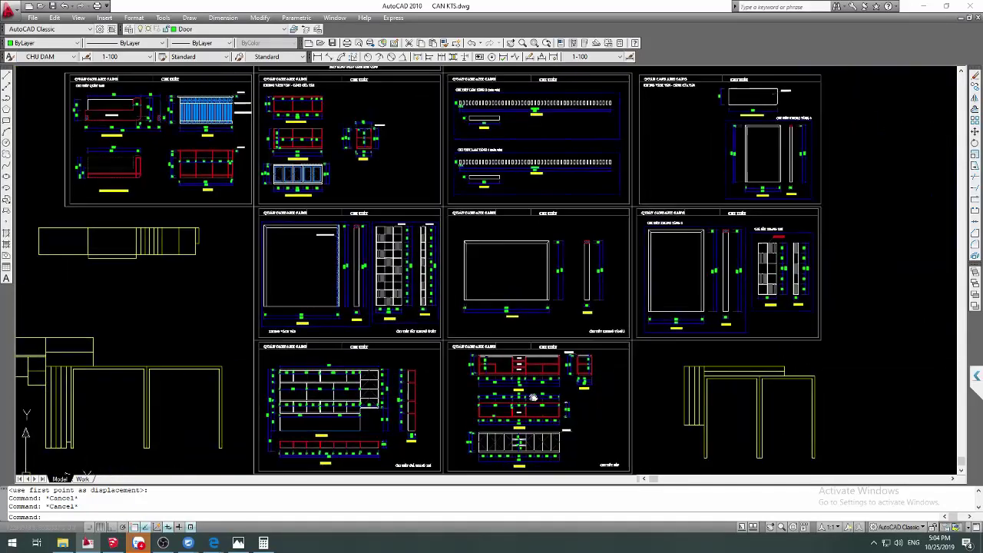
{"action": "scroll", "coordinate": [507, 339], "scroll_direction": "up", "scroll_amount": 2}
{"action": "scroll", "coordinate": [496, 316], "scroll_direction": "up", "scroll_amount": 2}
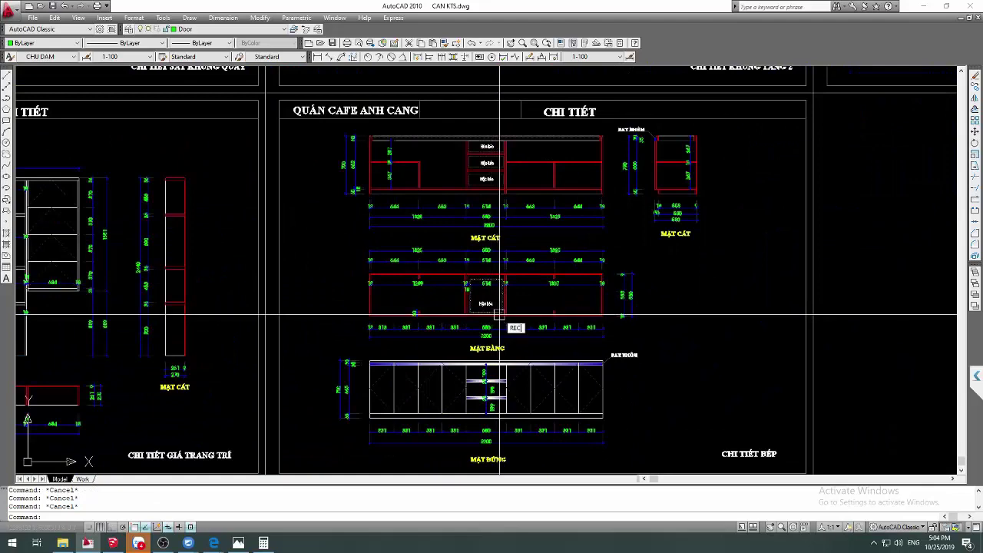
Draw a rectangle over the kitchen cabinet's outer outline, ending at its bottom-right corner
{"action": "type", "text": "REC"}
{"action": "key", "text": "Return"}
{"action": "scroll", "coordinate": [369, 138], "scroll_direction": "up", "scroll_amount": 4}
{"action": "scroll", "coordinate": [367, 125], "scroll_direction": "up", "scroll_amount": 2}
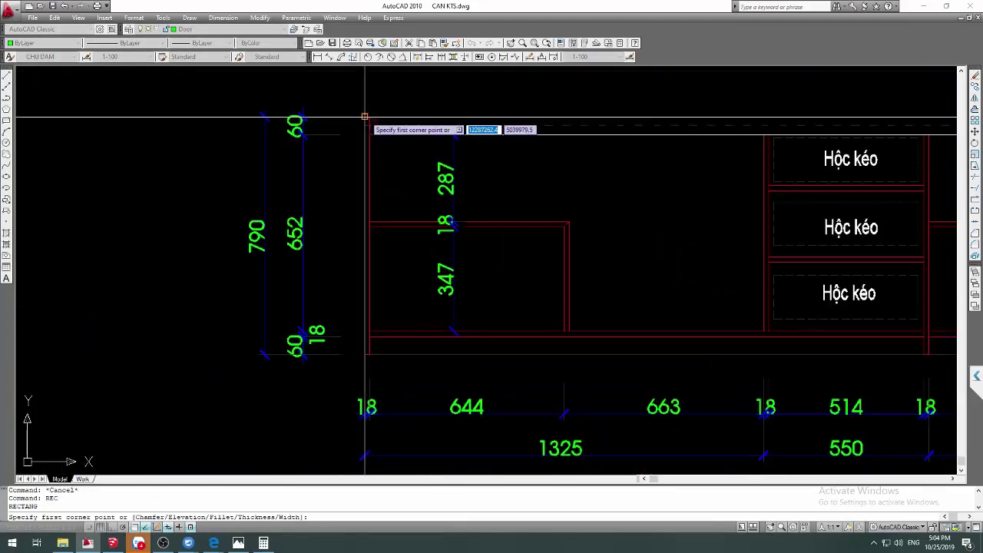
{"action": "scroll", "coordinate": [365, 117], "scroll_direction": "down", "scroll_amount": 3}
{"action": "scroll", "coordinate": [607, 296], "scroll_direction": "down", "scroll_amount": 2}
{"action": "scroll", "coordinate": [600, 291], "scroll_direction": "up", "scroll_amount": 3}
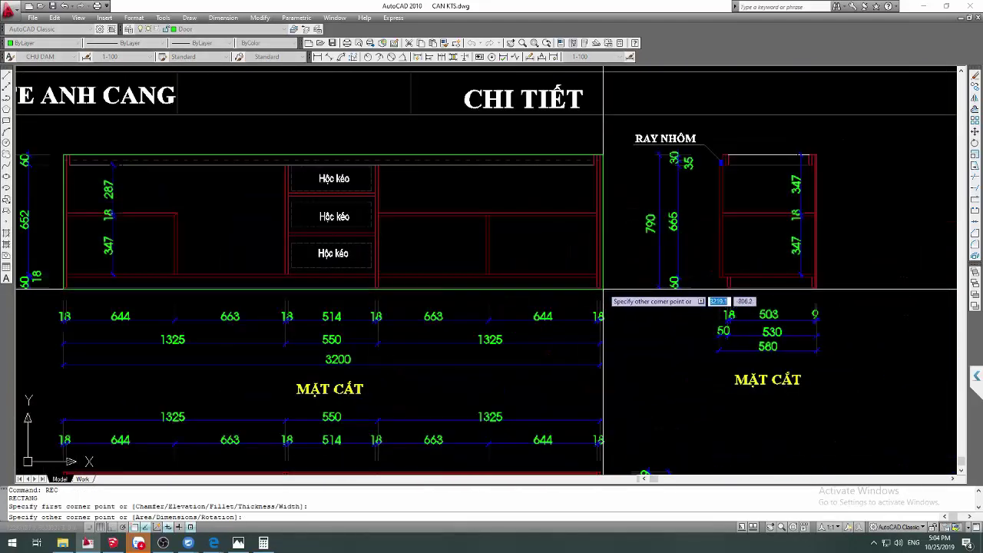
{"action": "left_click", "coordinate": [600, 287]}
{"action": "key", "text": "Escape"}
Select the new cabinet rectangle for moving, cancel, and pan to the traced rectangles
{"action": "type", "text": "m"}
{"action": "key", "text": "Return"}
{"action": "left_click", "coordinate": [571, 287]}
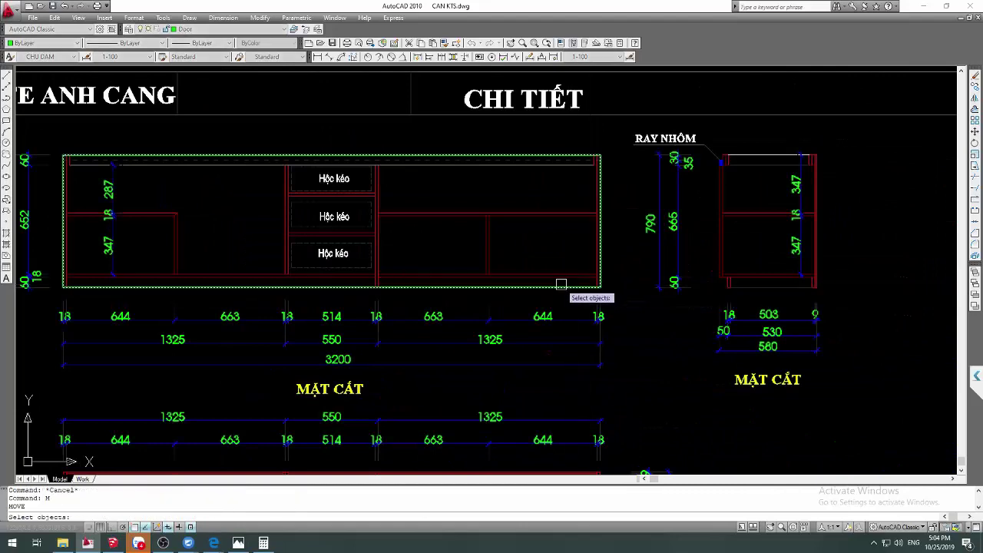
{"action": "key", "text": "Return"}
{"action": "left_click", "coordinate": [575, 285]}
{"action": "scroll", "coordinate": [576, 285], "scroll_direction": "down", "scroll_amount": 5}
{"action": "scroll", "coordinate": [535, 315], "scroll_direction": "down", "scroll_amount": 2}
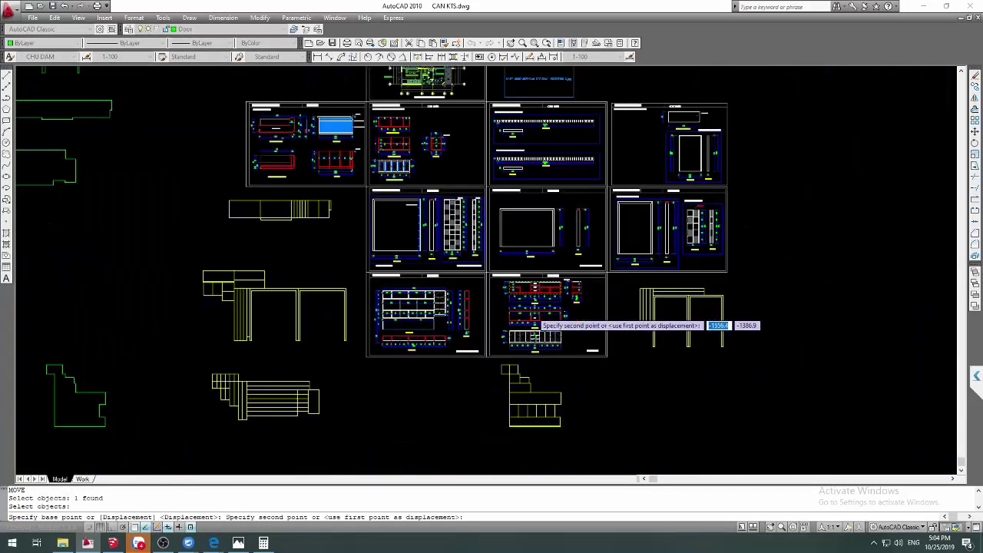
{"action": "scroll", "coordinate": [536, 315], "scroll_direction": "down", "scroll_amount": 2}
{"action": "scroll", "coordinate": [220, 348], "scroll_direction": "up", "scroll_amount": 1}
{"action": "scroll", "coordinate": [240, 229], "scroll_direction": "up", "scroll_amount": 5}
{"action": "scroll", "coordinate": [240, 228], "scroll_direction": "up", "scroll_amount": 3}
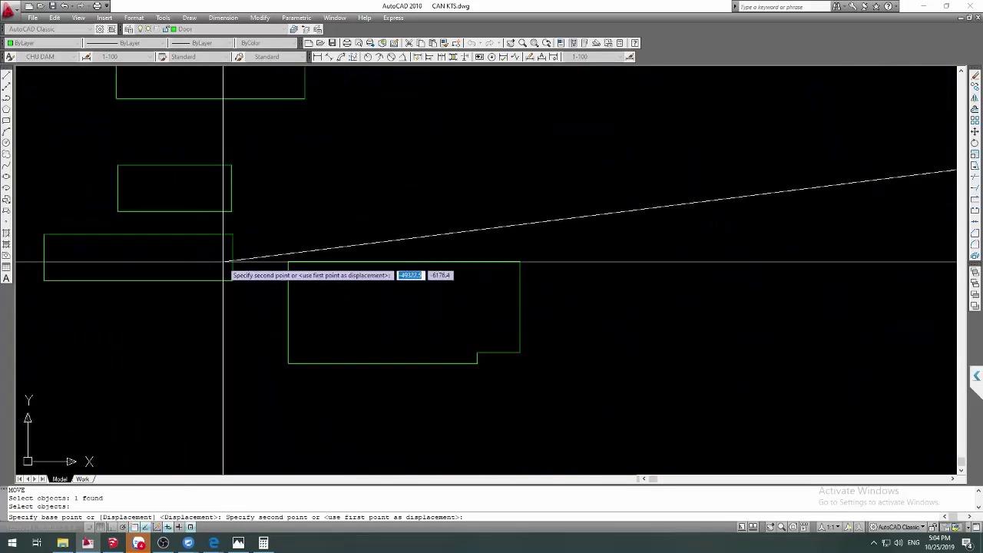
{"action": "key", "text": "Escape"}
{"action": "middle_click_drag", "start_coordinate": [256, 259], "coordinate": [451, 277]}
Move the left rectangle so its top-left corner snaps under the upper rectangle's bottom-left corner
{"action": "type", "text": "m"}
{"action": "key", "text": "Return"}
{"action": "left_click", "coordinate": [417, 282]}
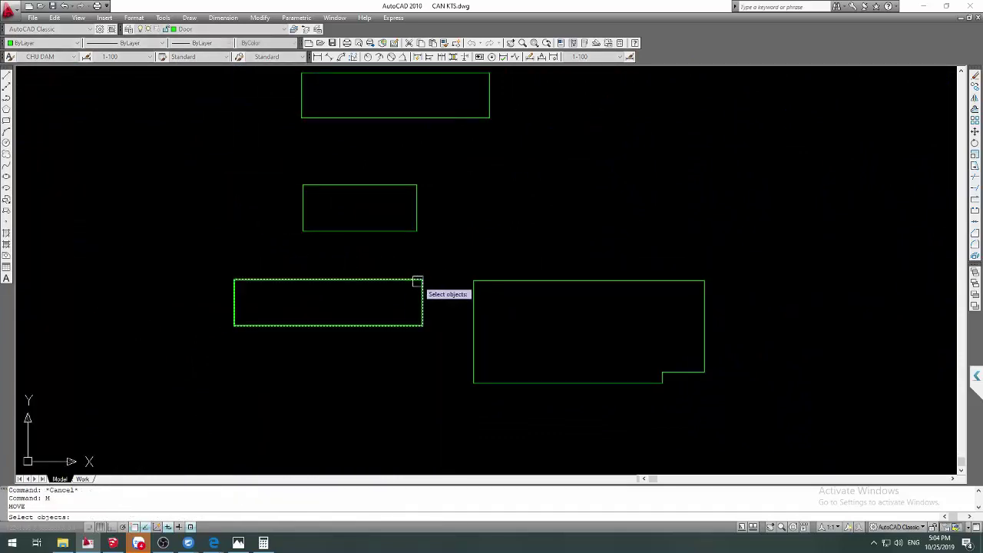
{"action": "key", "text": "Return"}
{"action": "left_click", "coordinate": [303, 185]}
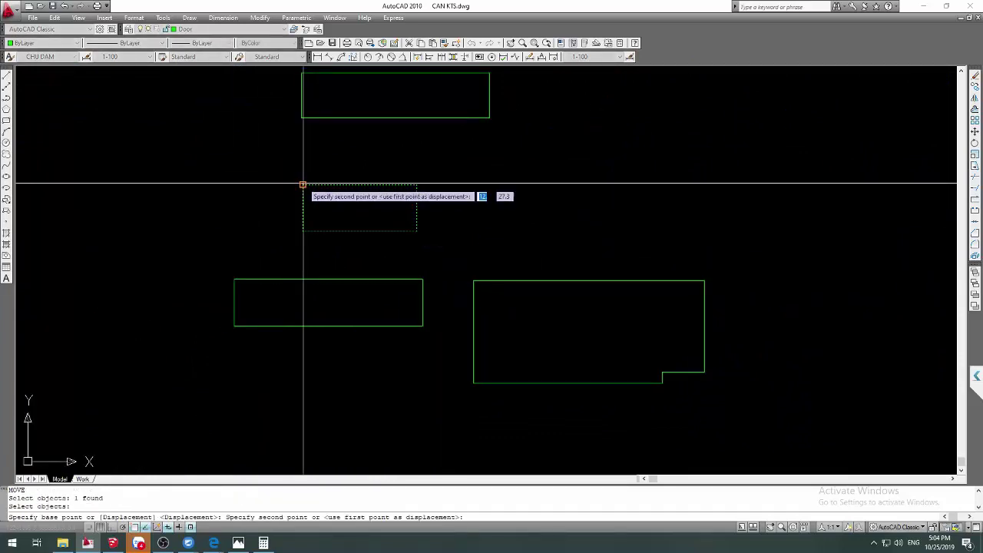
{"action": "left_click", "coordinate": [305, 130]}
{"action": "key", "text": "Return"}
{"action": "key", "text": "Escape"}
Select the upper-left rectangle for a move, then cancel it
{"action": "key", "text": "Return"}
{"action": "left_click", "coordinate": [305, 125]}
{"action": "scroll", "coordinate": [305, 123], "scroll_direction": "up", "scroll_amount": 3}
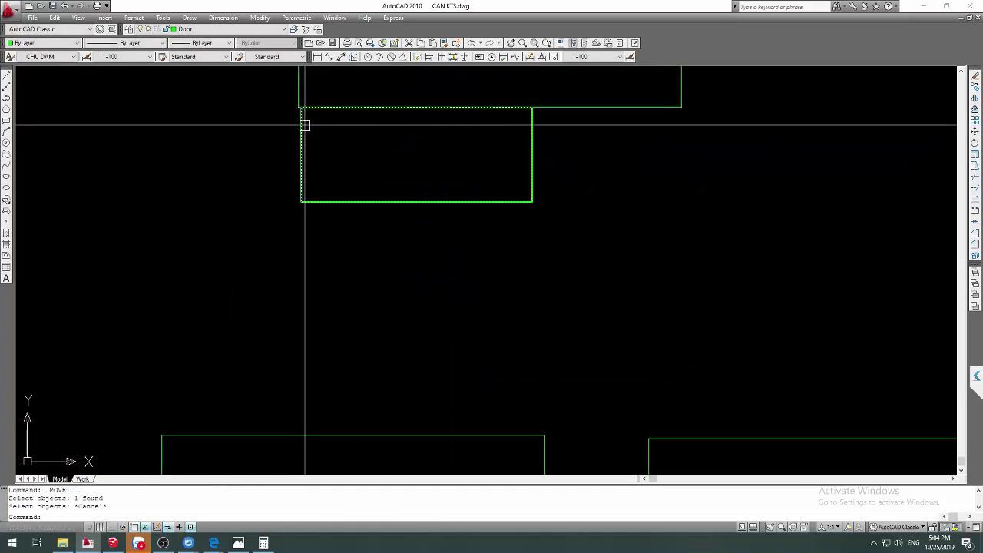
{"action": "scroll", "coordinate": [301, 113], "scroll_direction": "up", "scroll_amount": 3}
{"action": "key", "text": "Return"}
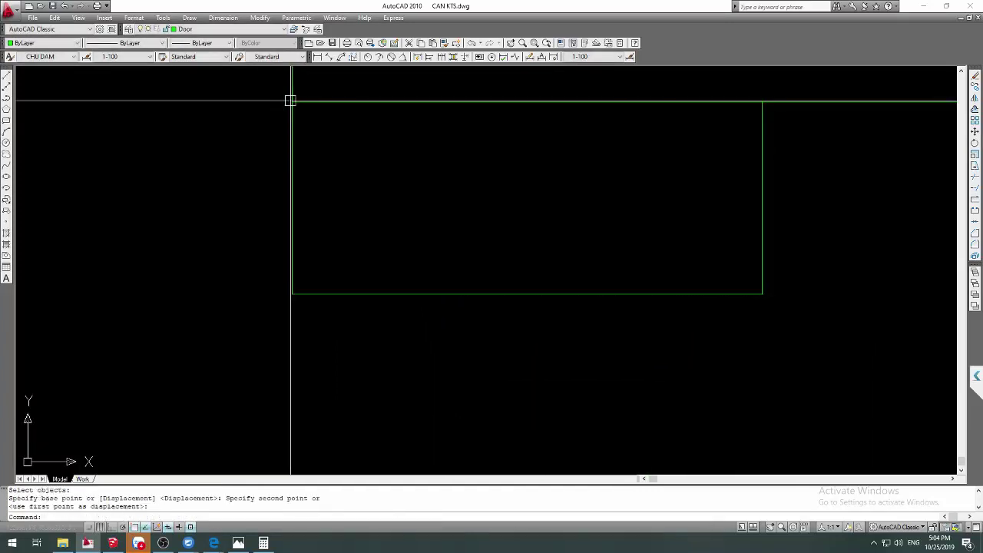
{"action": "key", "text": "Escape"}
{"action": "scroll", "coordinate": [331, 300], "scroll_direction": "down", "scroll_amount": 2}
Move the lower-left rectangle directly beneath the upper rectangles to complete the stack
{"action": "key", "text": "Return"}
{"action": "left_click", "coordinate": [316, 406]}
{"action": "key", "text": "Return"}
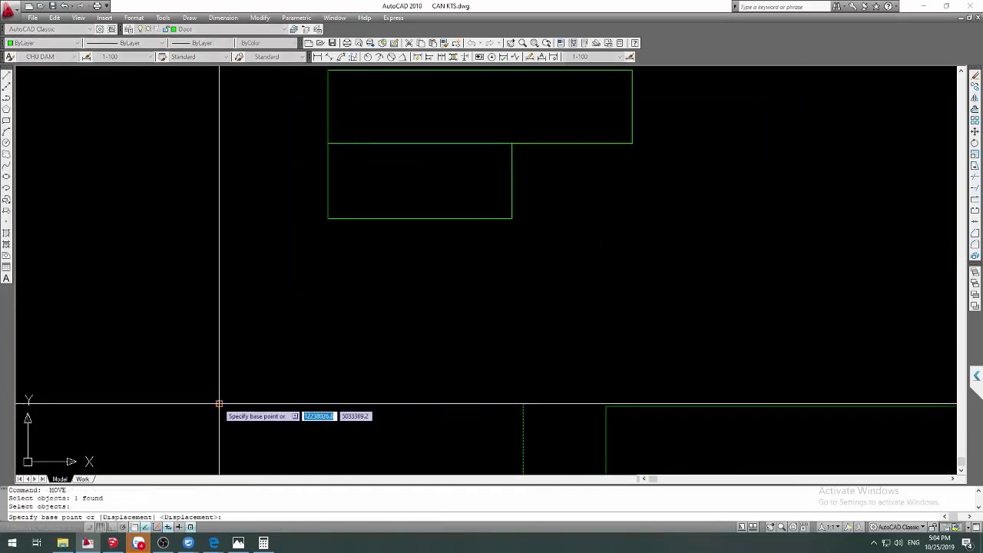
{"action": "left_click", "coordinate": [219, 404]}
{"action": "left_click", "coordinate": [328, 218]}
{"action": "scroll", "coordinate": [530, 277], "scroll_direction": "down", "scroll_amount": 4}
{"action": "key", "text": "Escape"}
{"action": "key", "text": "Escape"}
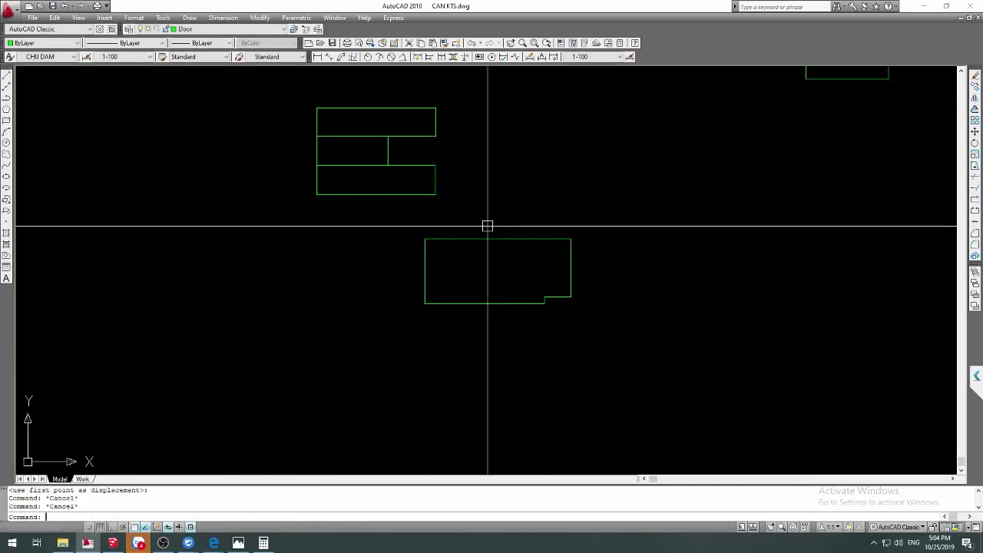
{"action": "scroll", "coordinate": [530, 254], "scroll_direction": "down", "scroll_amount": 2}
{"action": "type", "text": "M"}
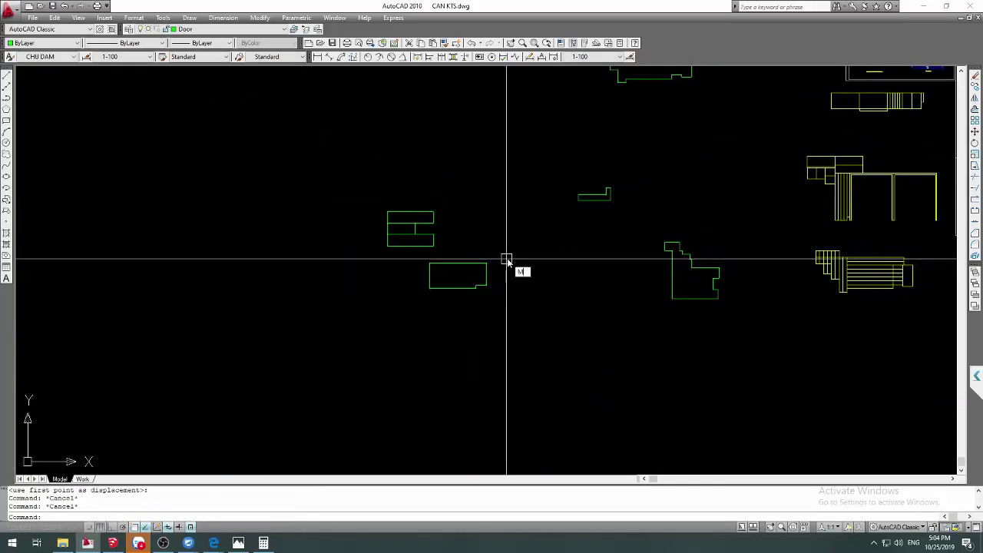
Copy the green outline's properties onto the stacked rectangles with Match Properties
{"action": "type", "text": "a"}
{"action": "key", "text": "Return"}
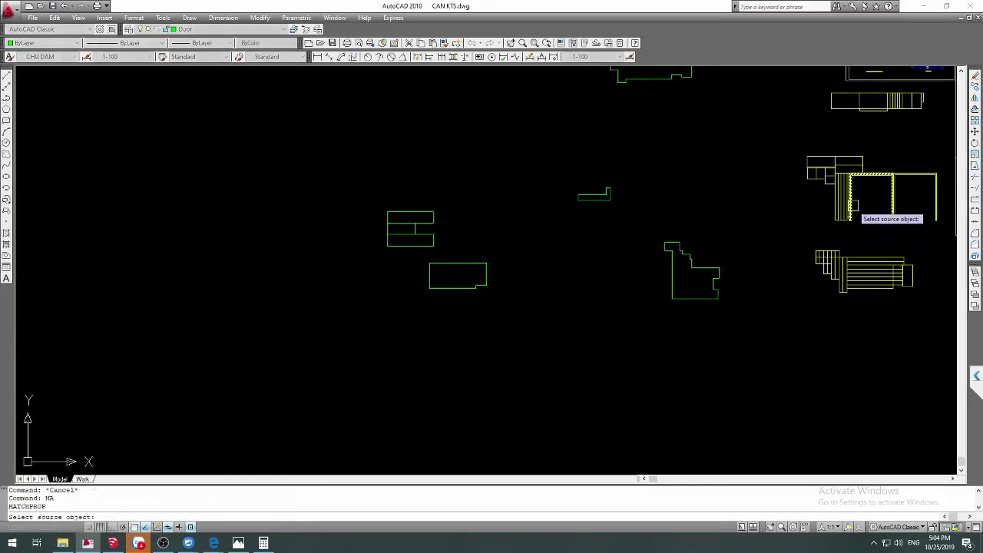
{"action": "left_click", "coordinate": [851, 204]}
{"action": "scroll", "coordinate": [822, 177], "scroll_direction": "up", "scroll_amount": 2}
{"action": "scroll", "coordinate": [768, 146], "scroll_direction": "up", "scroll_amount": 1}
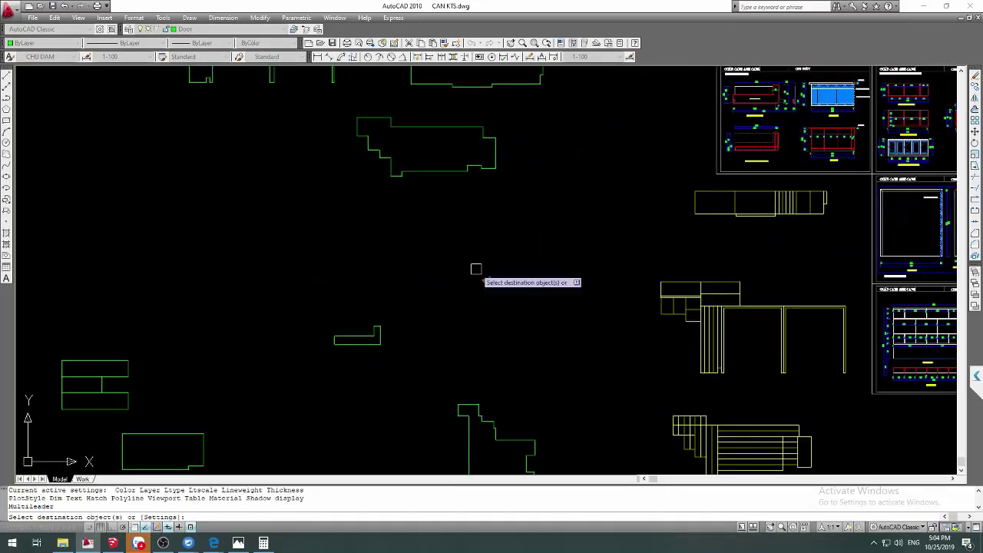
{"action": "middle_click_drag", "start_coordinate": [219, 368], "coordinate": [494, 256]}
{"action": "left_click", "coordinate": [399, 292]}
{"action": "key", "text": "Escape"}
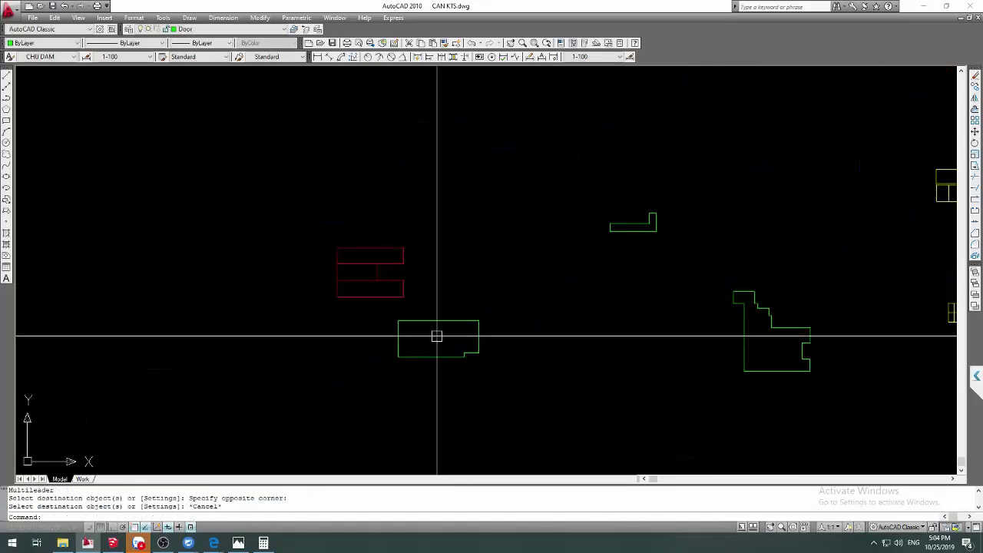
{"action": "scroll", "coordinate": [439, 333], "scroll_direction": "up", "scroll_amount": 3}
{"action": "type", "text": "LI"}
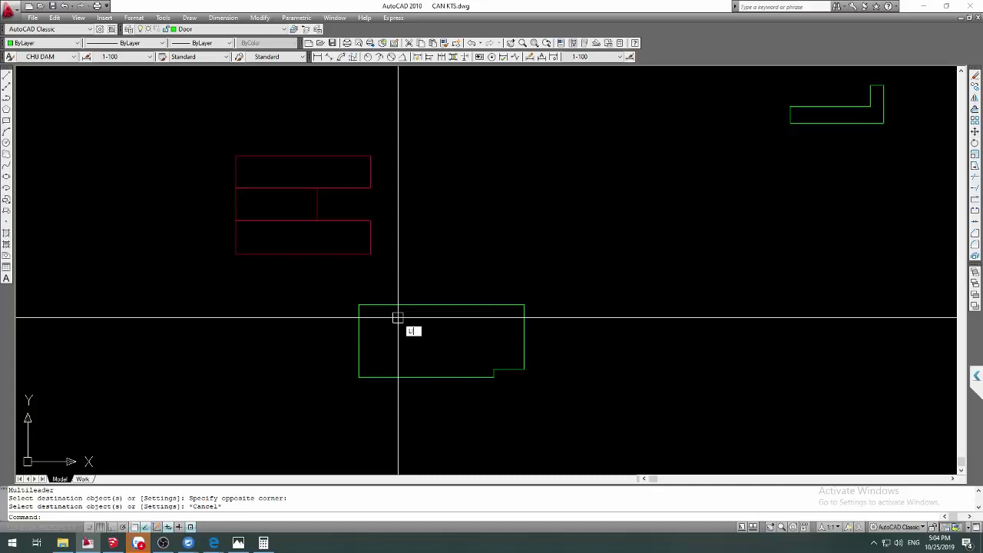
List the green Door polyline, showing area 6681160.0 and length 11318.0
{"action": "key", "text": "Return"}
{"action": "left_click", "coordinate": [425, 305]}
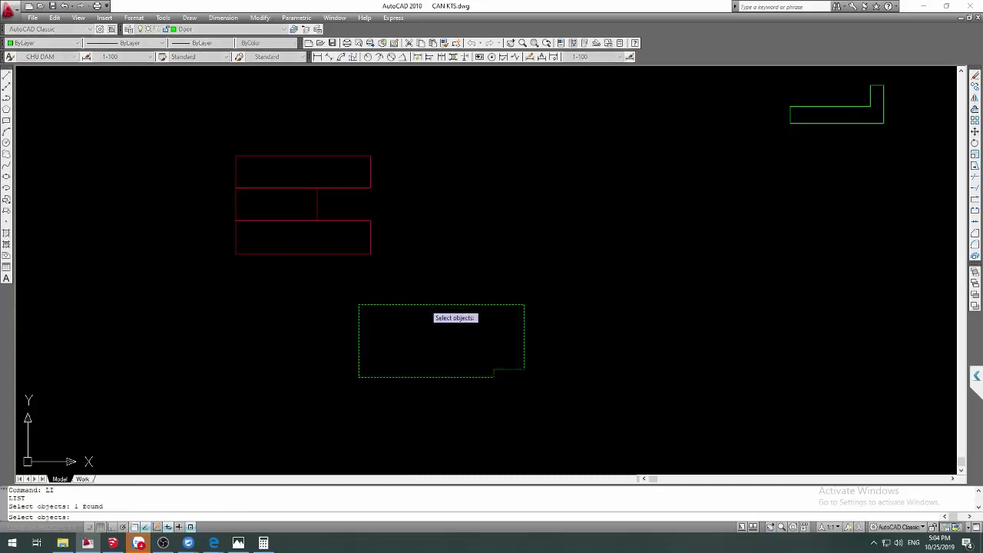
{"action": "key", "text": "Return"}
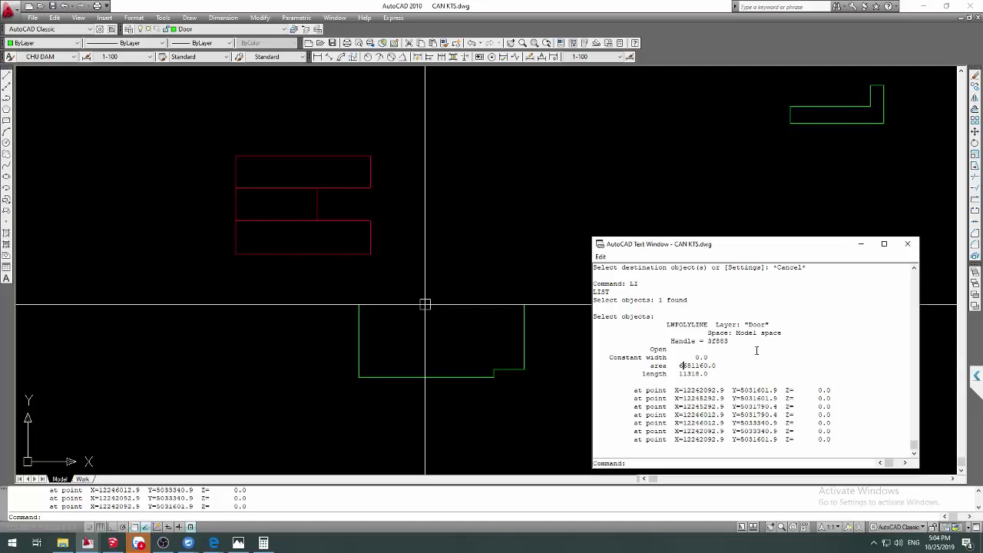
{"action": "key", "text": "Escape"}
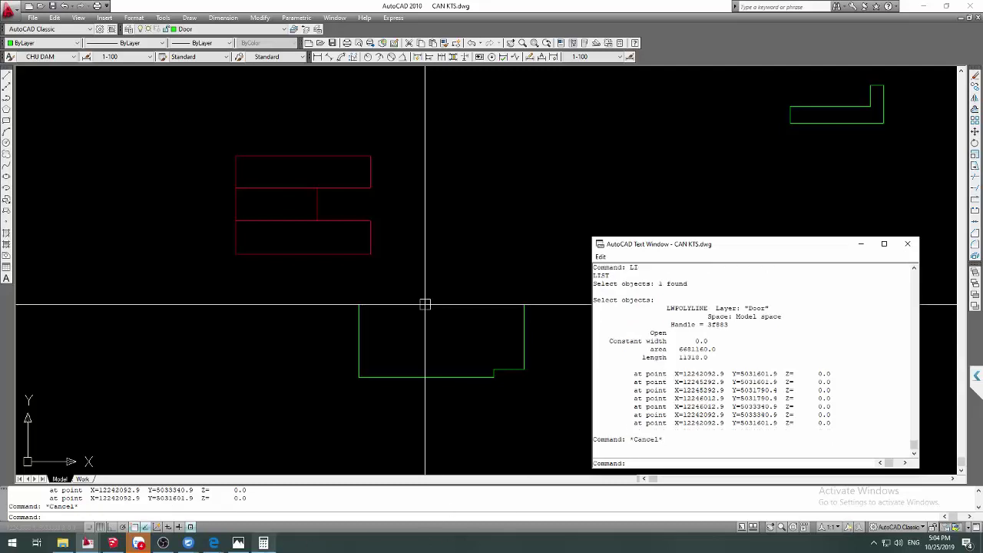
{"action": "left_click", "coordinate": [263, 543]}
Add 36.06 and 6.68 to get 42.74, then clear a mistaken 15% entry
{"action": "key", "text": "Escape"}
{"action": "type", "text": "36"}
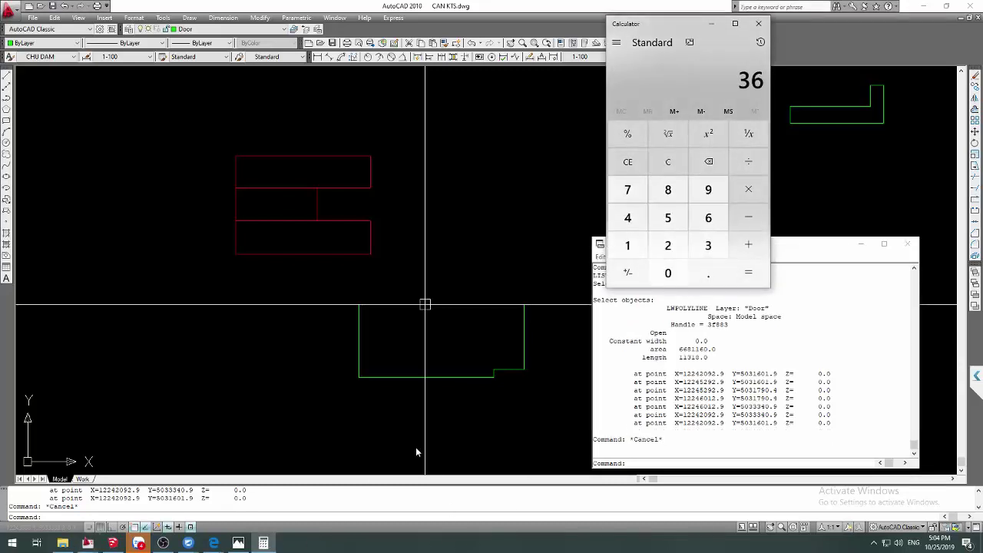
{"action": "type", "text": ".06+"}
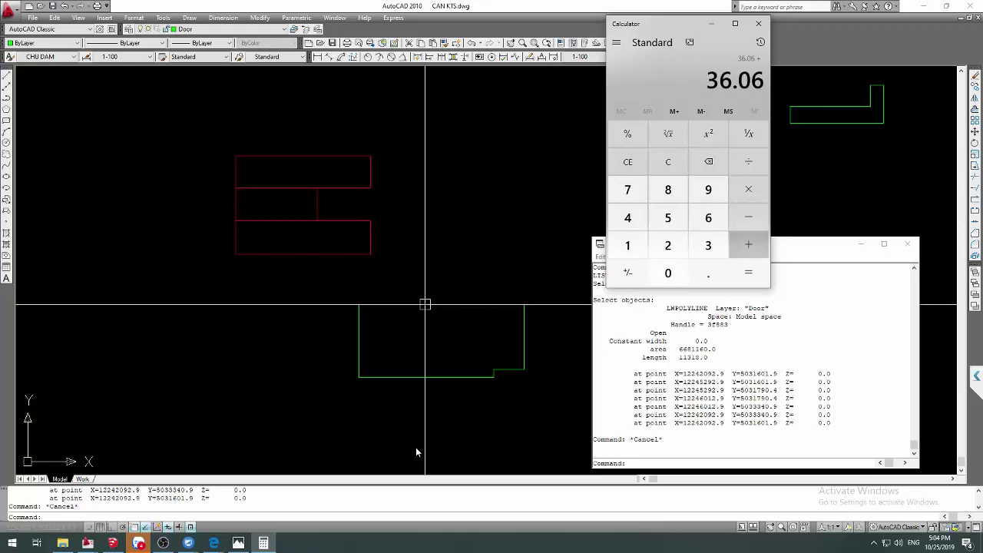
{"action": "type", "text": "6.68"}
{"action": "key", "text": "Return"}
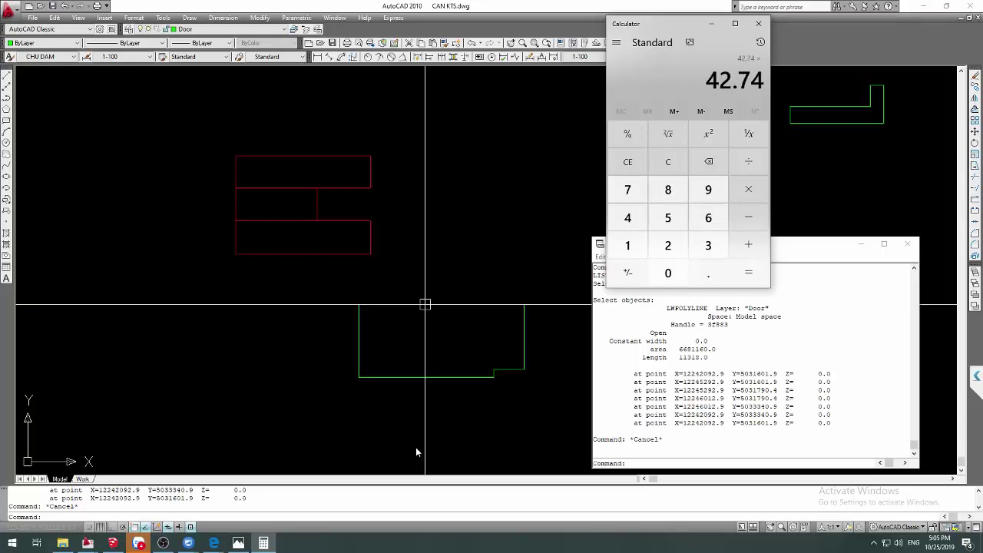
{"action": "type", "text": ".15"}
{"action": "key", "text": "Escape"}
{"action": "type", "text": "6.411 "}
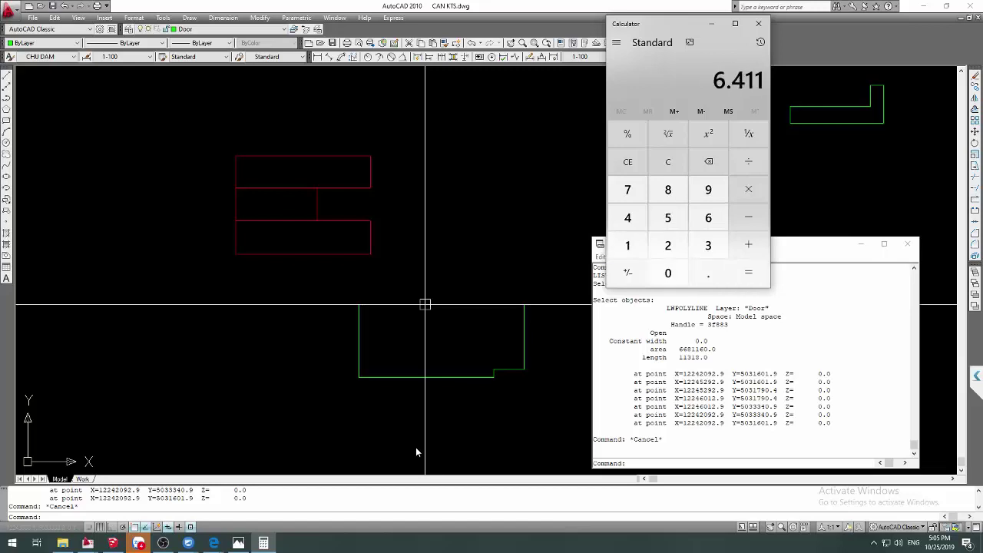
{"action": "type", "text": "+ 6"}
{"action": "key", "text": "Escape"}
Compute 42.74 plus its 15%, divided by 2.88, giving 17.06631944444444, then clear
{"action": "type", "text": "3"}
{"action": "type", "text": "6.06"}
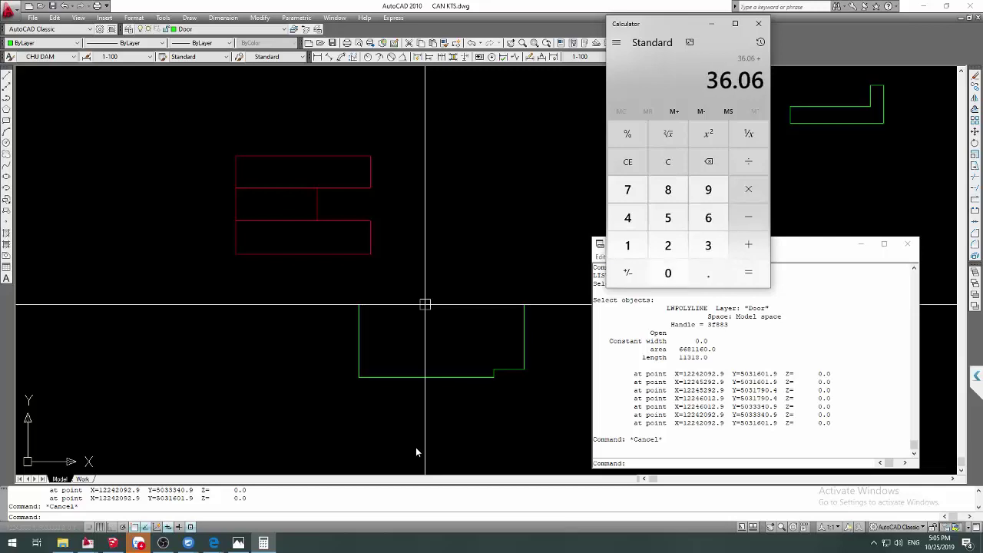
{"action": "type", "text": "+6.68"}
{"action": "key", "text": "Return"}
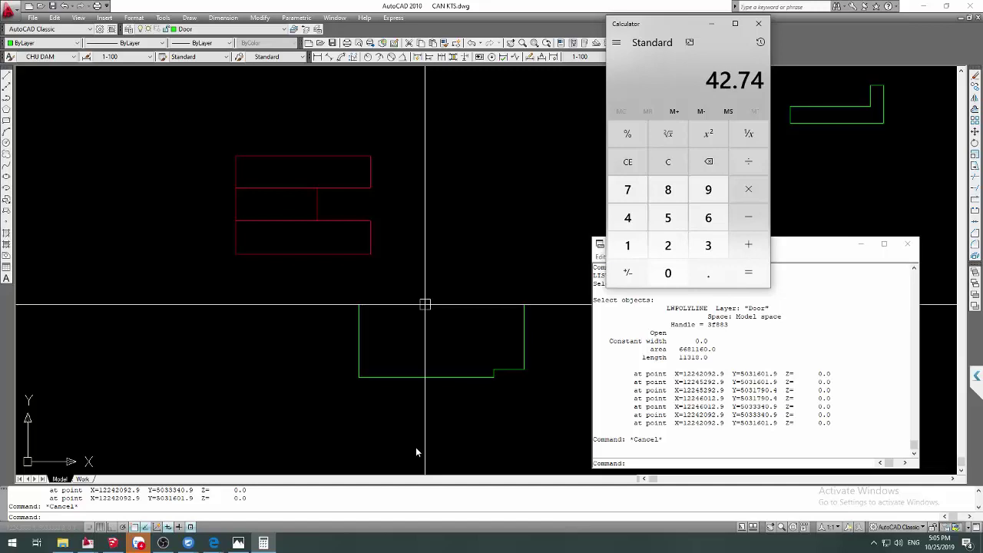
{"action": "type", "text": "*"}
{"action": "type", "text": "0.15+"}
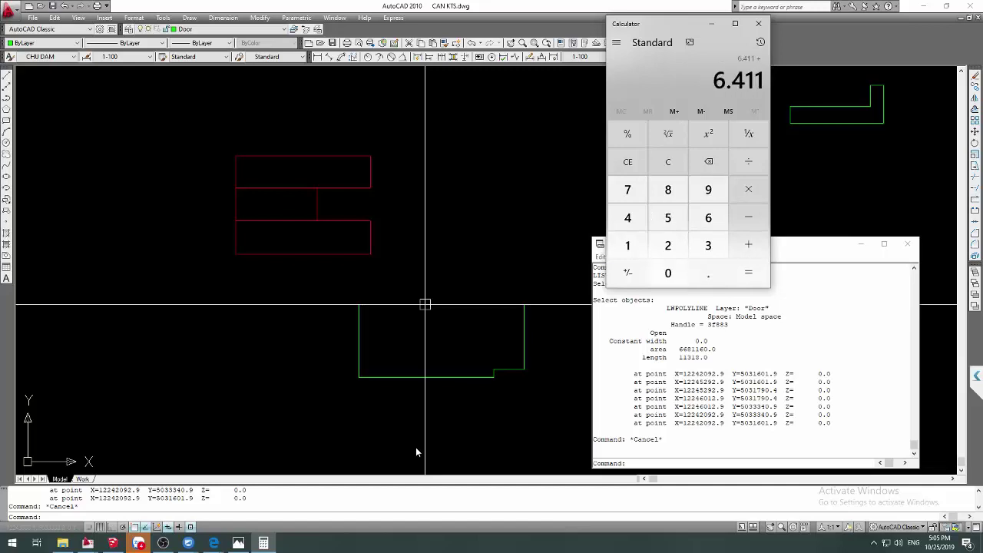
{"action": "type", "text": "42.7"}
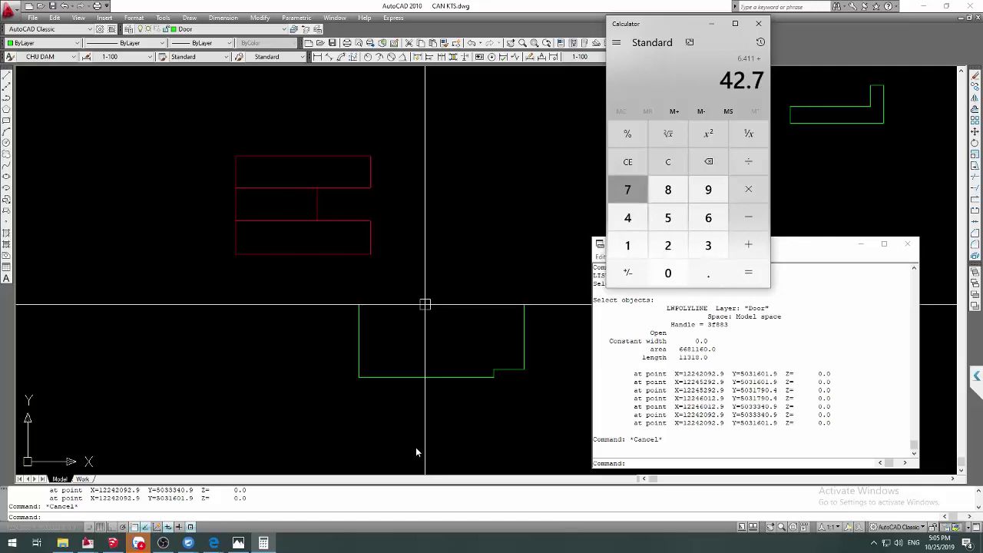
{"action": "type", "text": "4"}
{"action": "key", "text": "Return"}
{"action": "type", "text": "/2"}
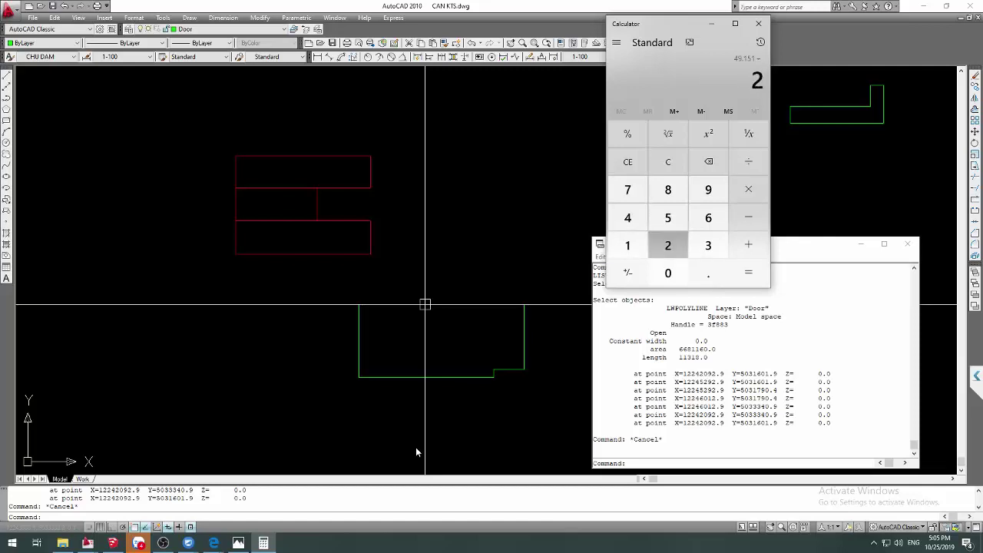
{"action": "type", "text": ".88"}
{"action": "key", "text": "Return"}
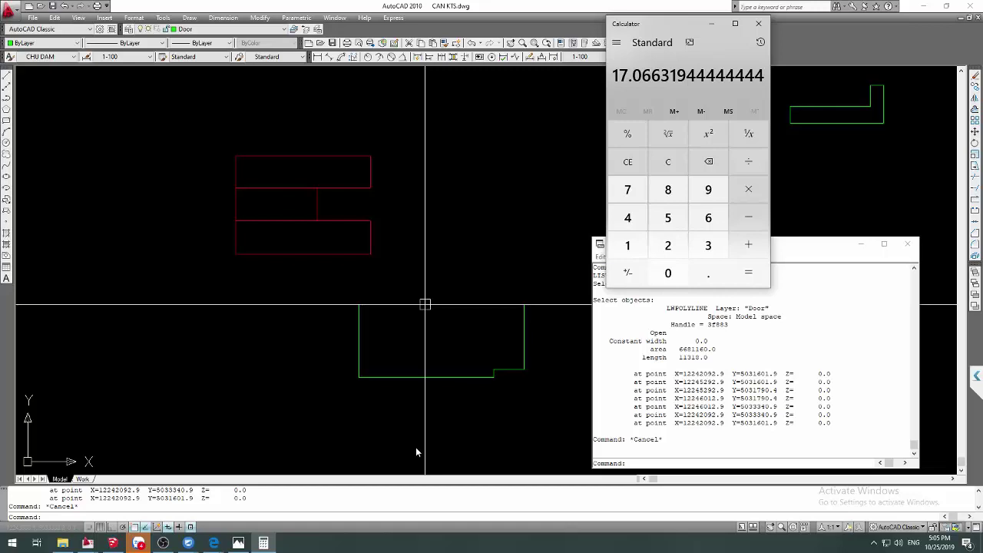
{"action": "key", "text": "Escape"}
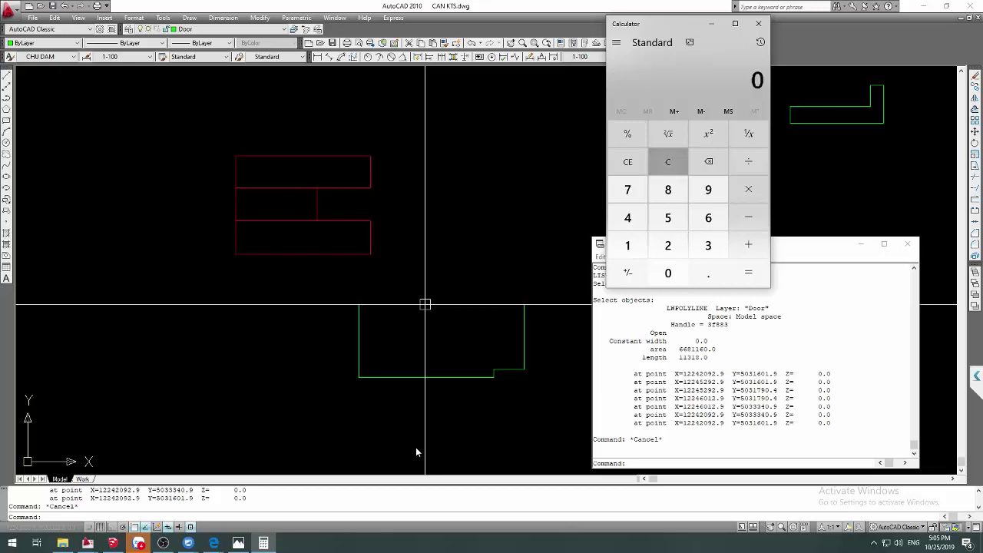
Trace the red notched panel's nine corners as a closed polyline with PL
{"action": "left_click", "coordinate": [389, 223]}
{"action": "key", "text": "Escape"}
{"action": "type", "text": "PL"}
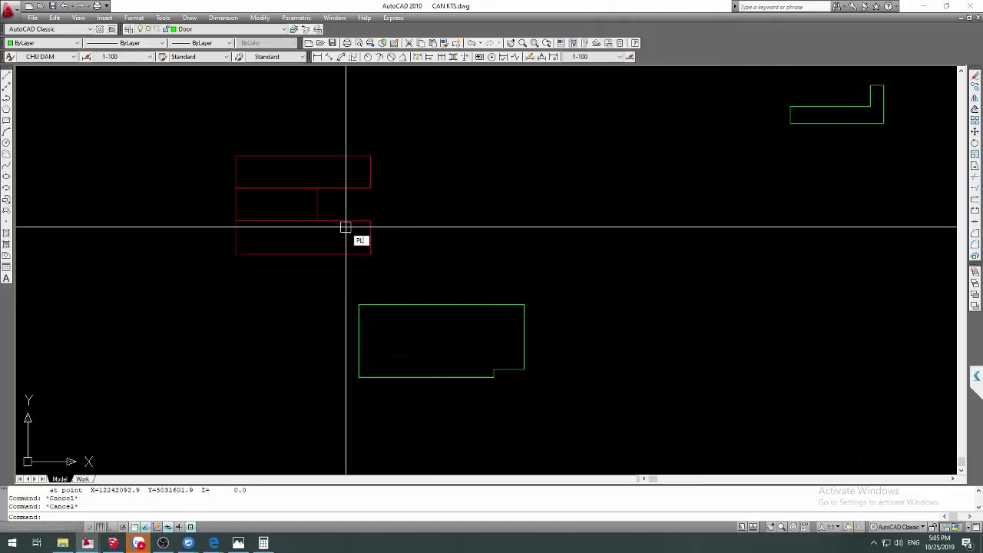
{"action": "scroll", "coordinate": [230, 171], "scroll_direction": "up", "scroll_amount": 1}
{"action": "type", "text": "pl"}
{"action": "key", "text": "Return"}
{"action": "left_click", "coordinate": [238, 150]}
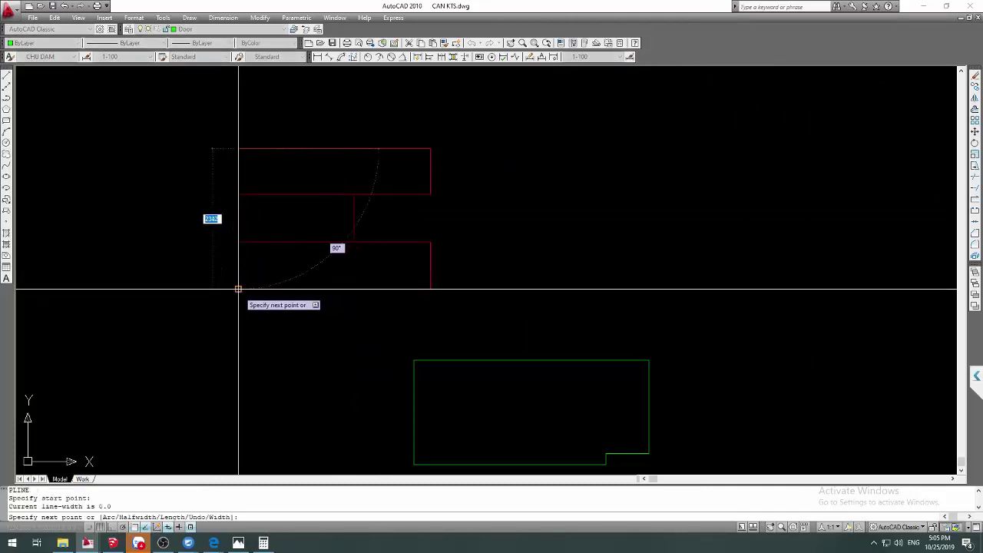
{"action": "left_click", "coordinate": [238, 289]}
{"action": "left_click", "coordinate": [431, 289]}
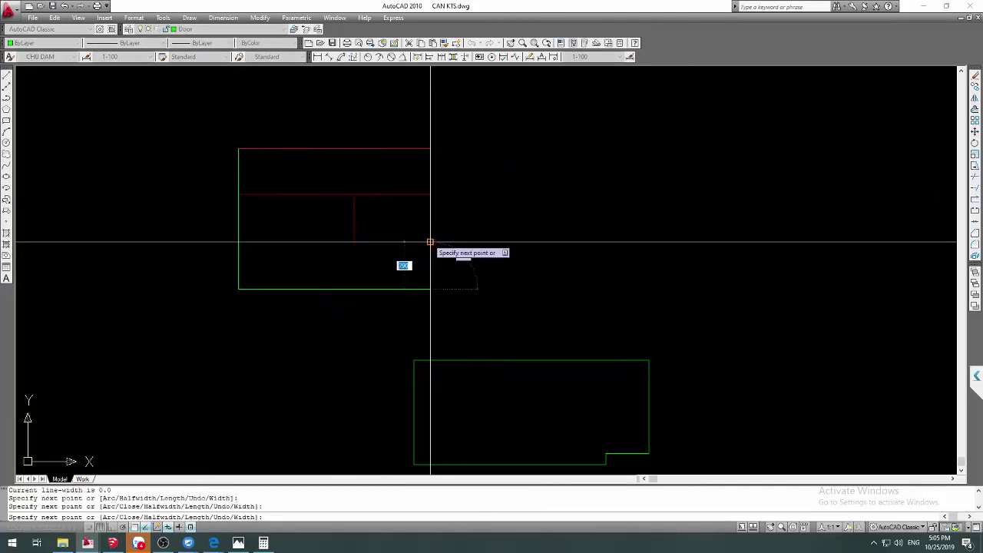
{"action": "left_click", "coordinate": [430, 242]}
{"action": "left_click", "coordinate": [354, 242]}
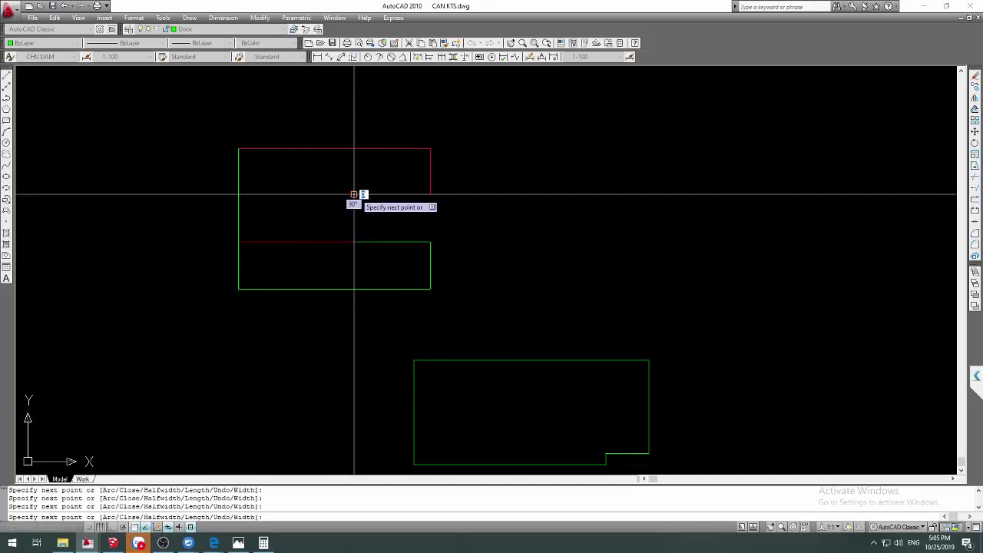
{"action": "left_click", "coordinate": [354, 195]}
{"action": "left_click", "coordinate": [430, 194]}
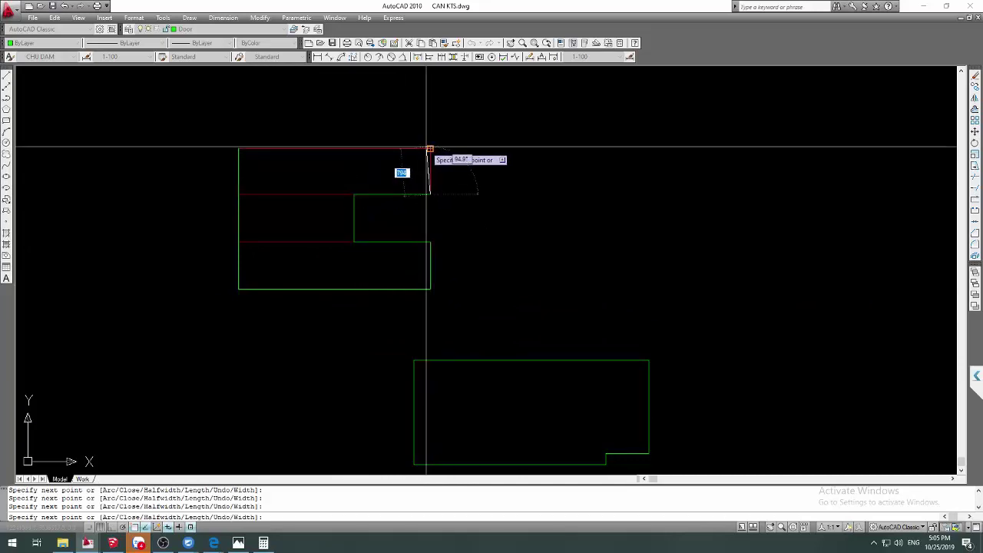
{"action": "left_click", "coordinate": [430, 149]}
{"action": "left_click", "coordinate": [238, 149]}
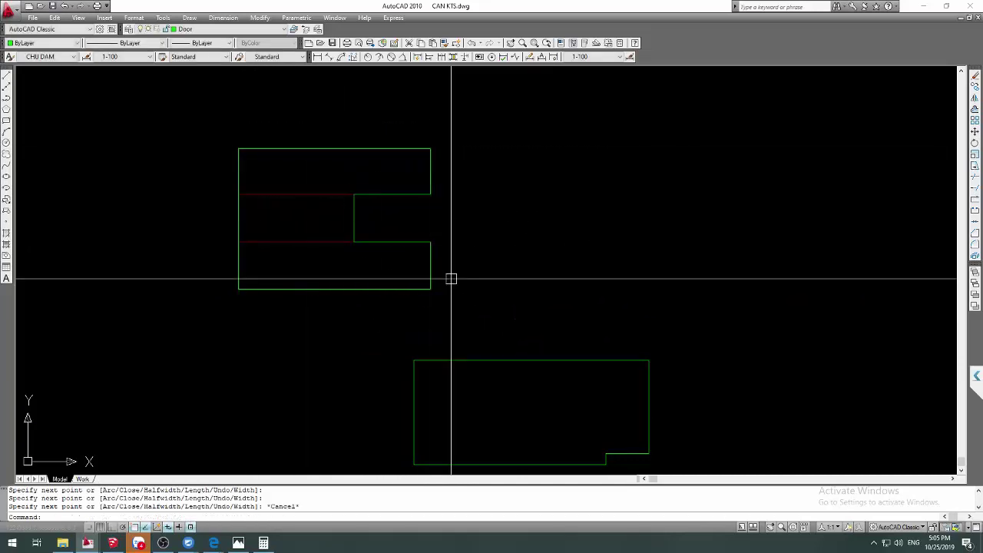
{"action": "key", "text": "Escape"}
List the new polyline, showing area 6488725.9 and length 13624.4
{"action": "type", "text": "li"}
{"action": "key", "text": "Return"}
{"action": "left_click", "coordinate": [429, 261]}
{"action": "key", "text": "Return"}
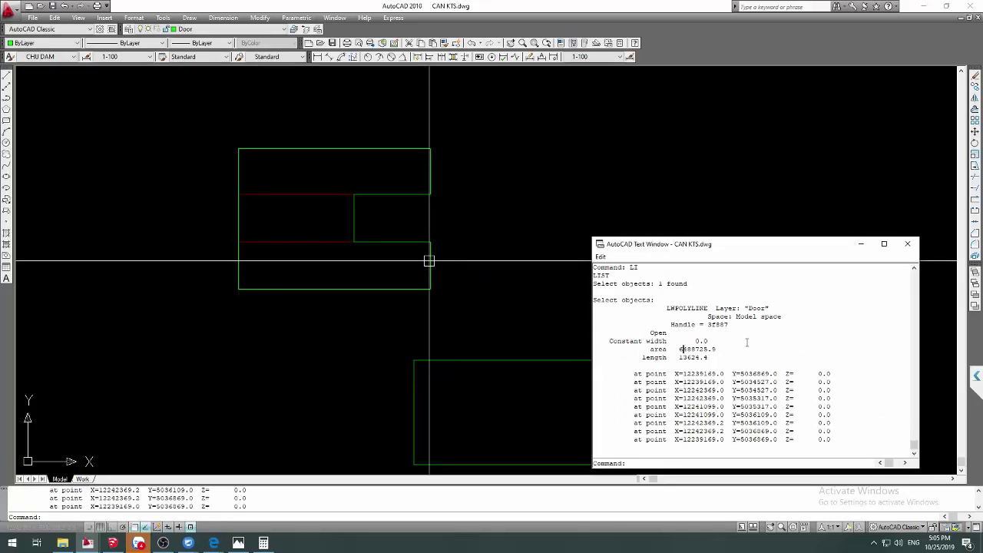
Compute 6.488 × 0.15 + 6.488, divided by 2.88, giving 2.590694444444444
{"action": "key", "text": "Escape"}
{"action": "key", "text": "Escape"}
{"action": "left_click", "coordinate": [264, 543]}
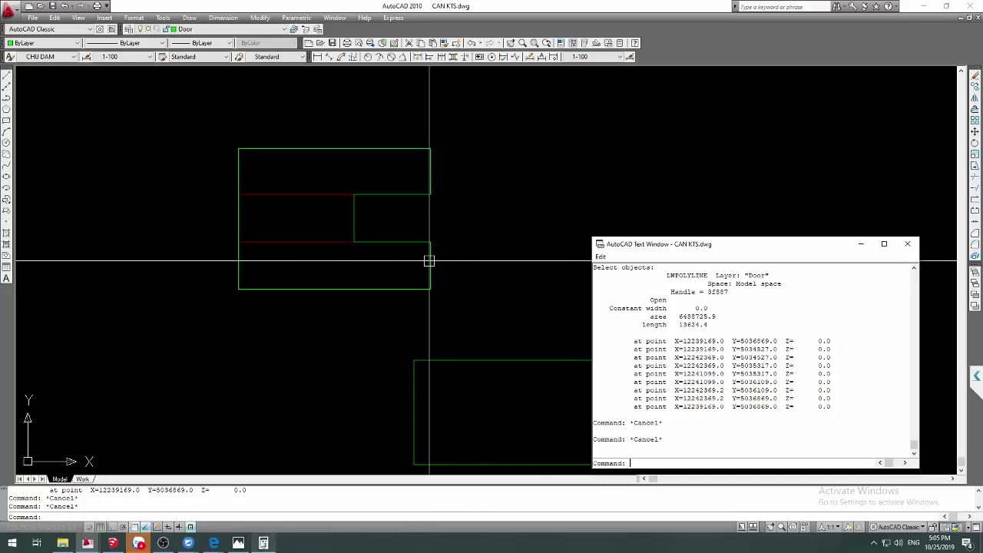
{"action": "type", "text": "6.4"}
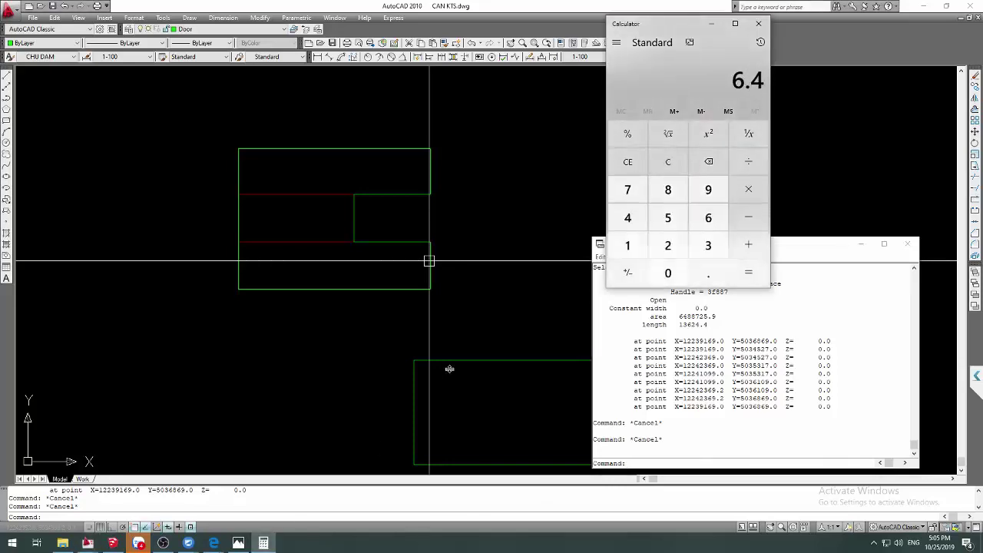
{"action": "type", "text": "88*0.1"}
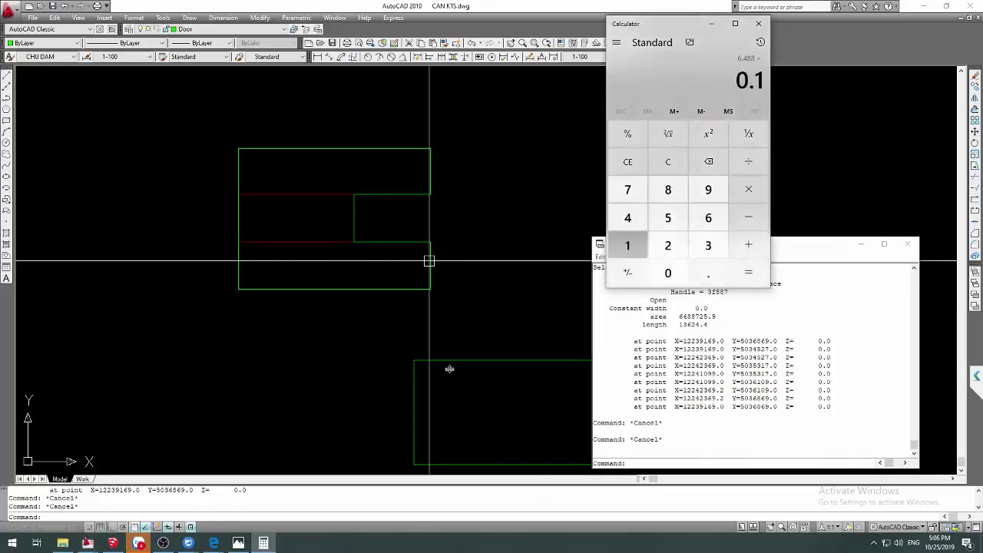
{"action": "type", "text": "5"}
{"action": "key", "text": "Return"}
{"action": "key", "text": "Escape"}
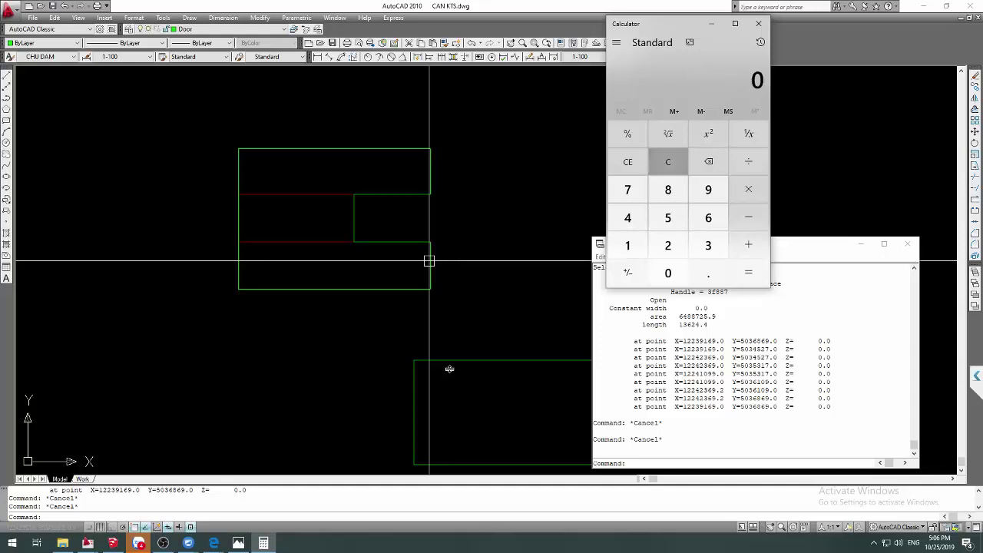
{"action": "type", "text": "6.488*"}
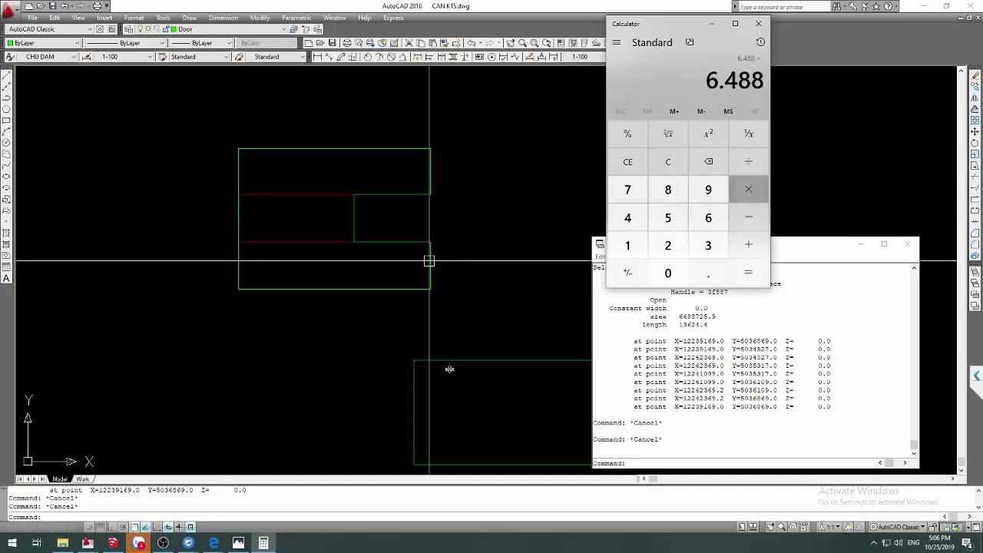
{"action": "type", "text": "0.15"}
{"action": "key", "text": "Return"}
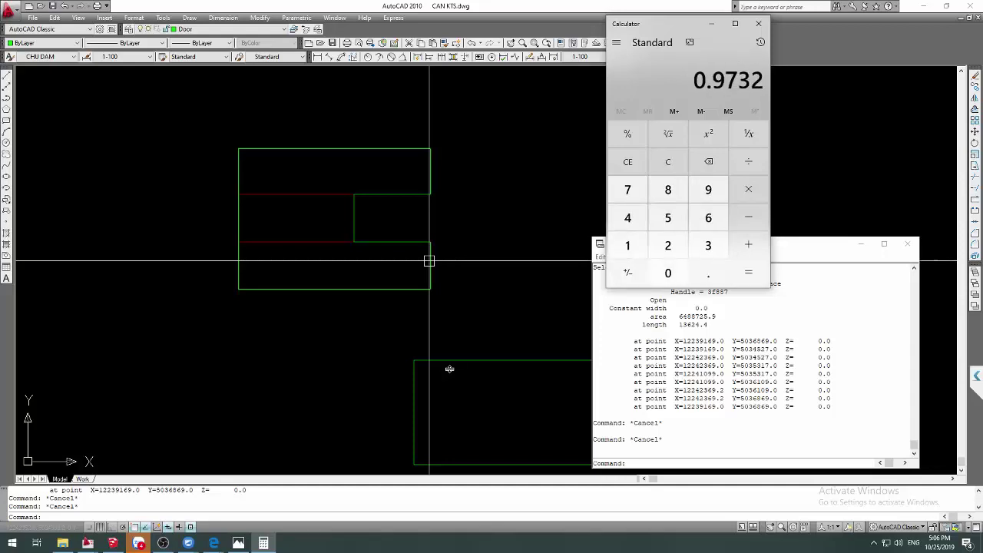
{"action": "type", "text": "+6.488"}
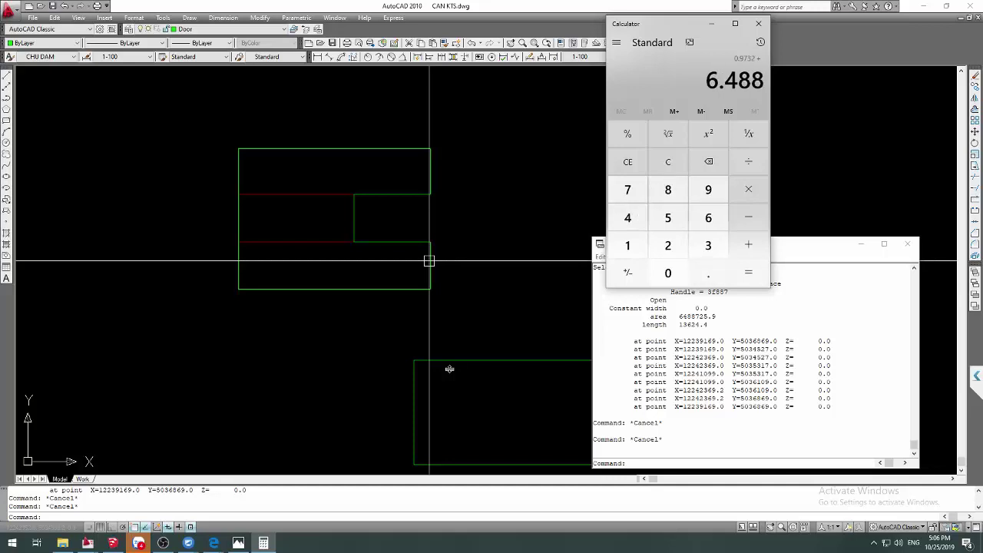
{"action": "key", "text": "Return"}
{"action": "type", "text": "/2.8"}
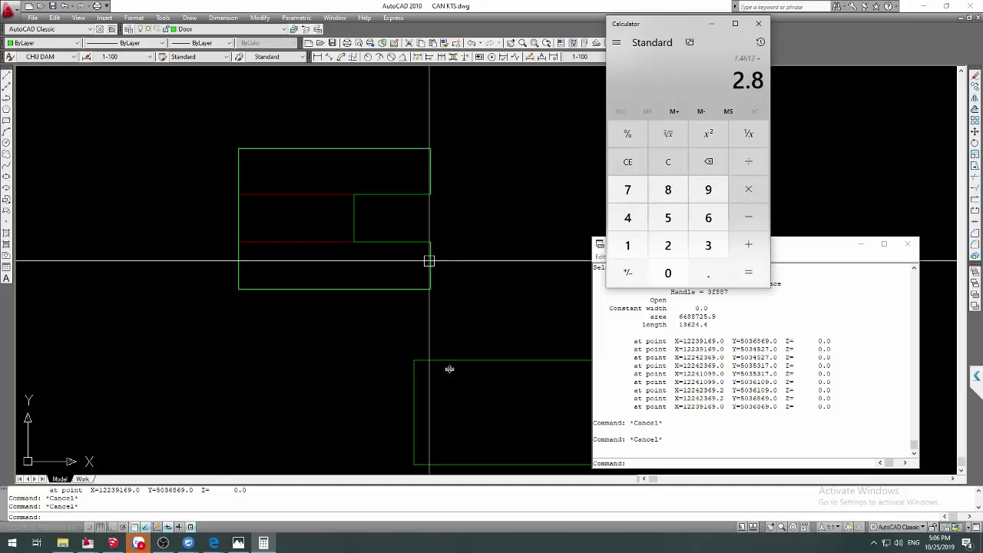
{"action": "type", "text": "8"}
{"action": "key", "text": "Return"}
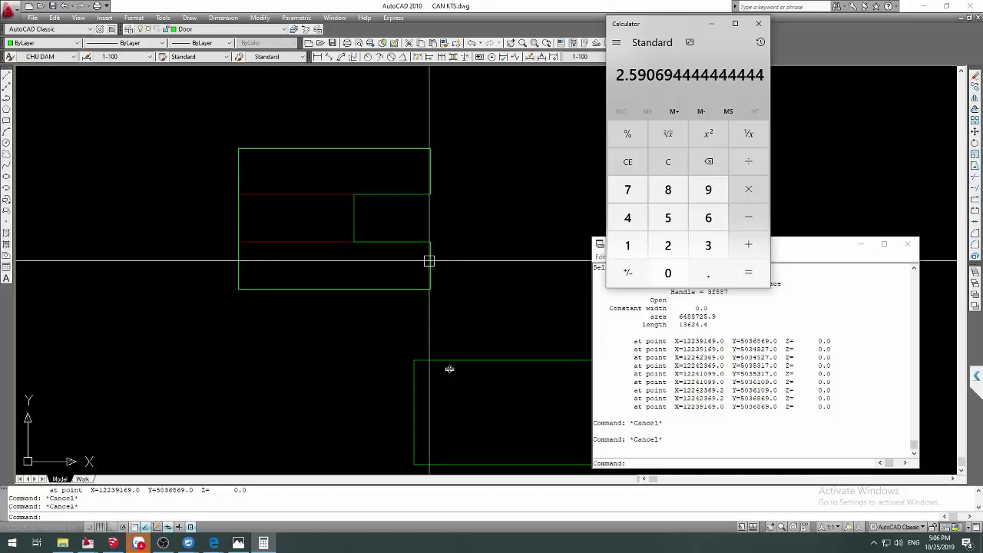